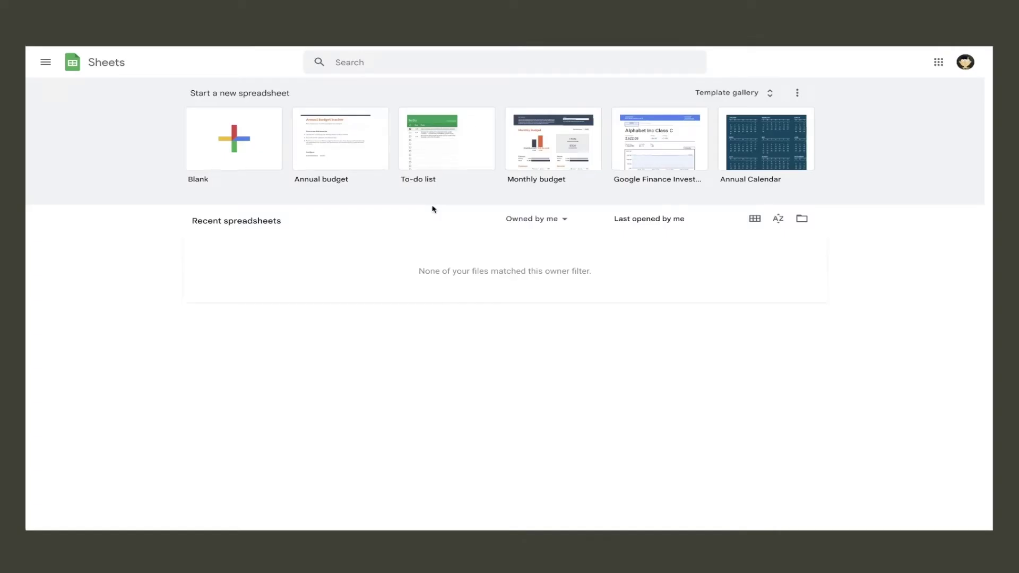
Step: Create a blank spreadsheet and set its locale to United Kingdom, saving and reloading
click(227, 154)
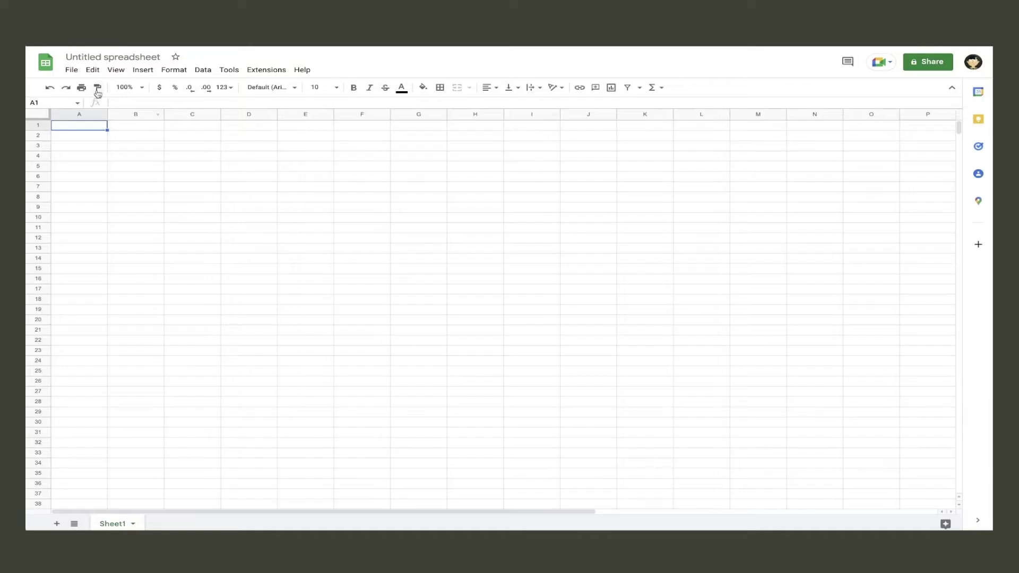
click(71, 69)
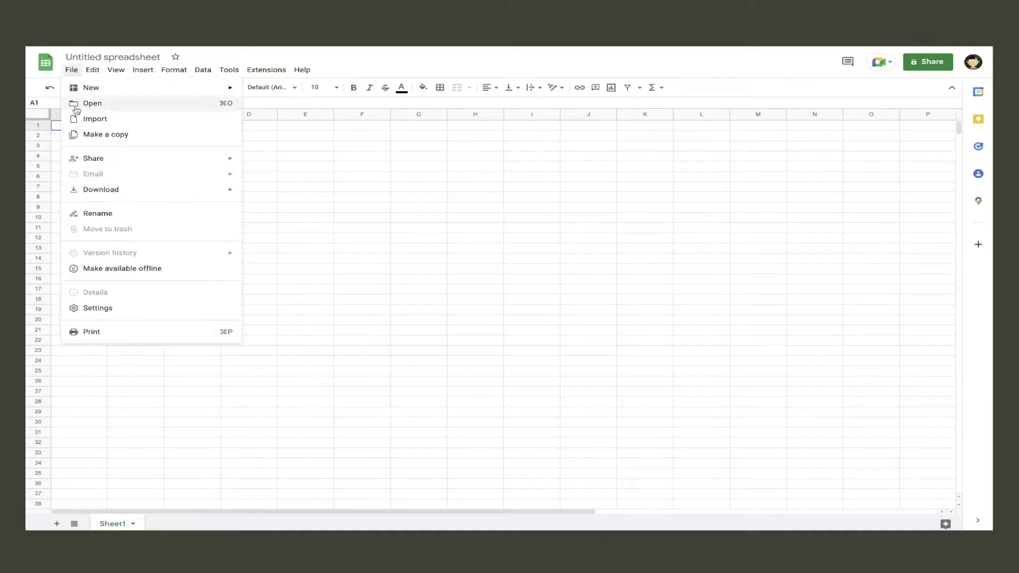
click(118, 310)
click(347, 266)
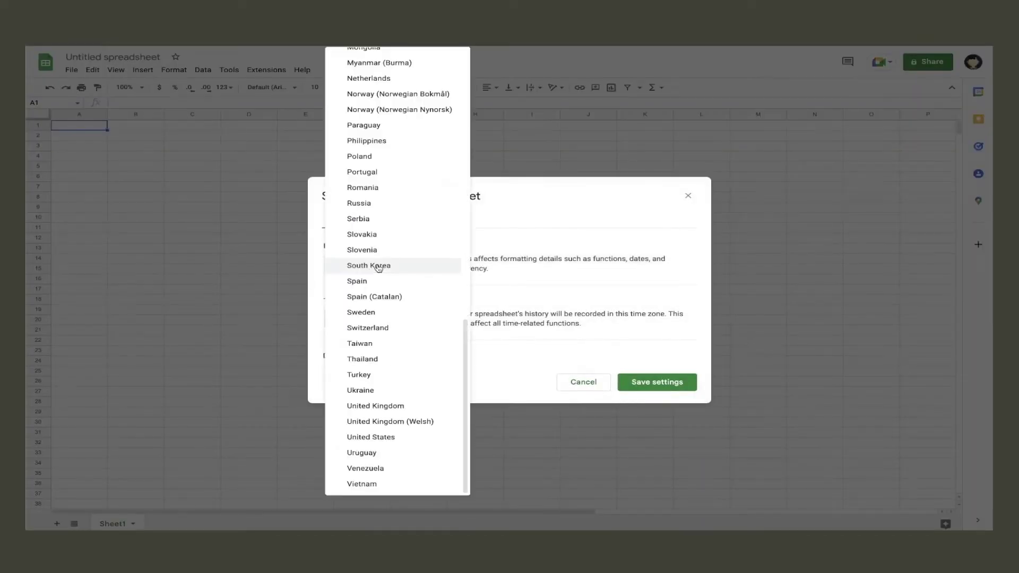
click(404, 407)
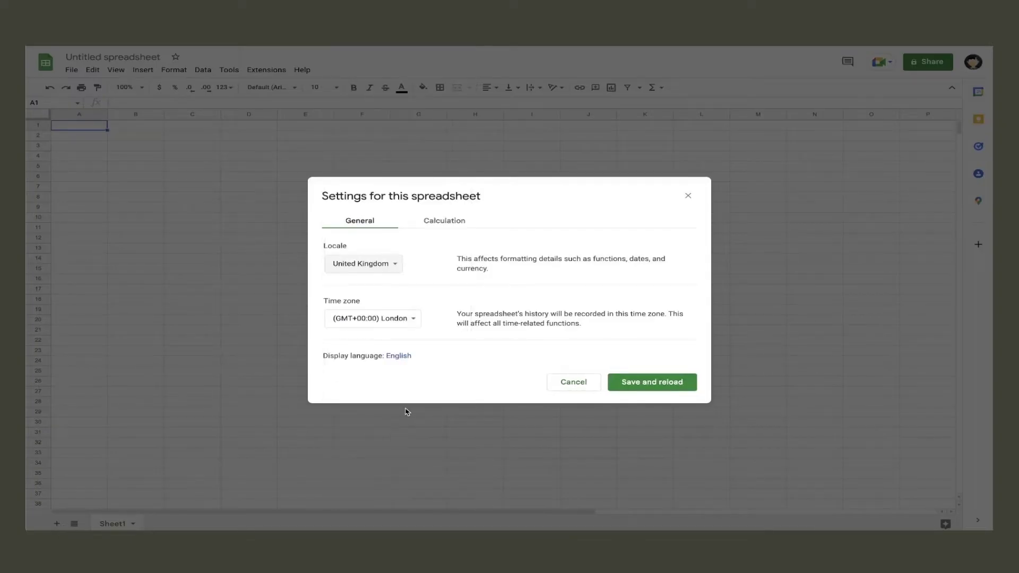
click(650, 389)
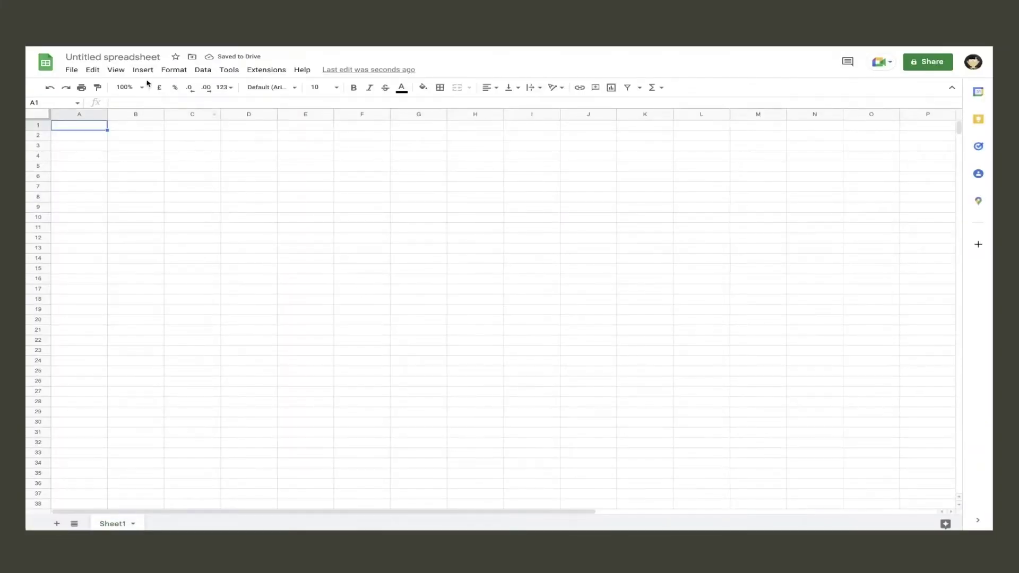
Step: Rename the spreadsheet to 'Budget Spreadsheet'
click(142, 57)
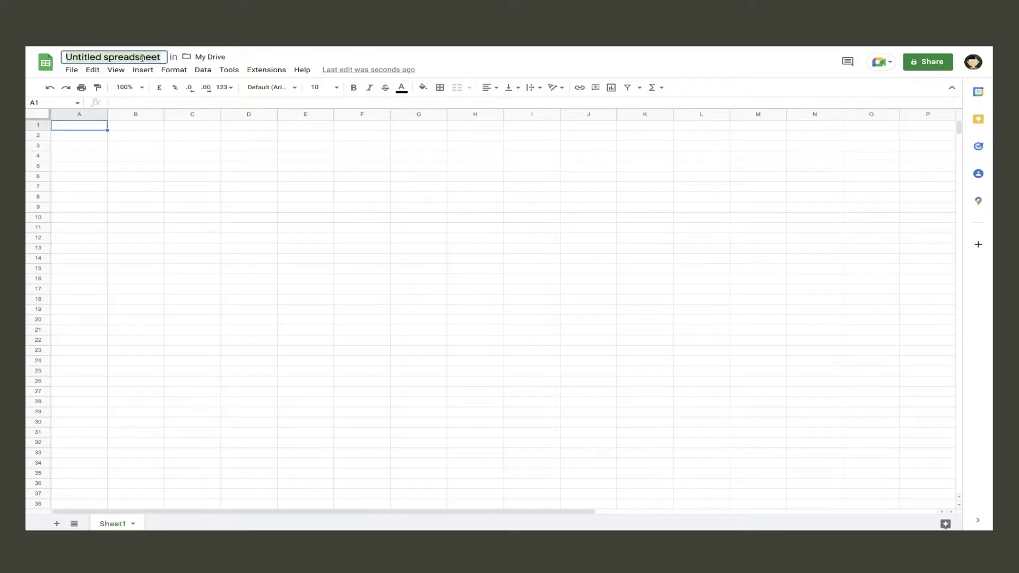
text(Budget S)
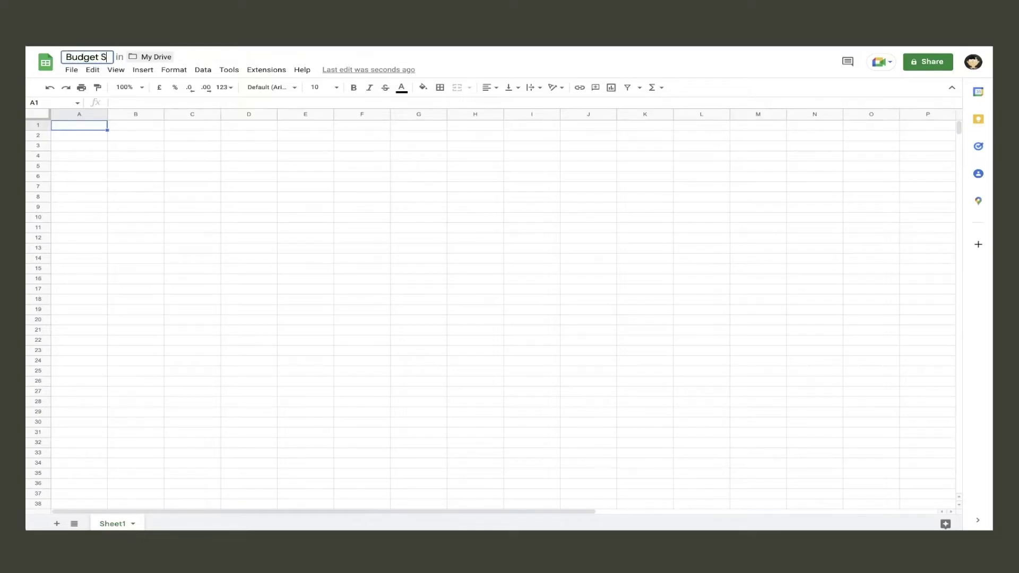
text(preadsheet)
key(Return)
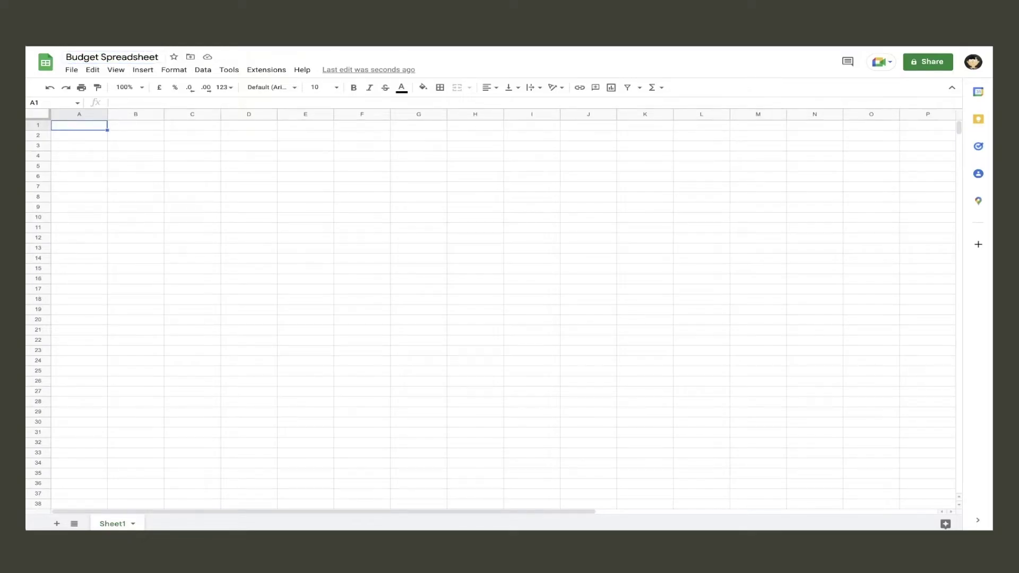
Step: Merge B1:D1 and enter the heading 'Monthly Income'
click(147, 131)
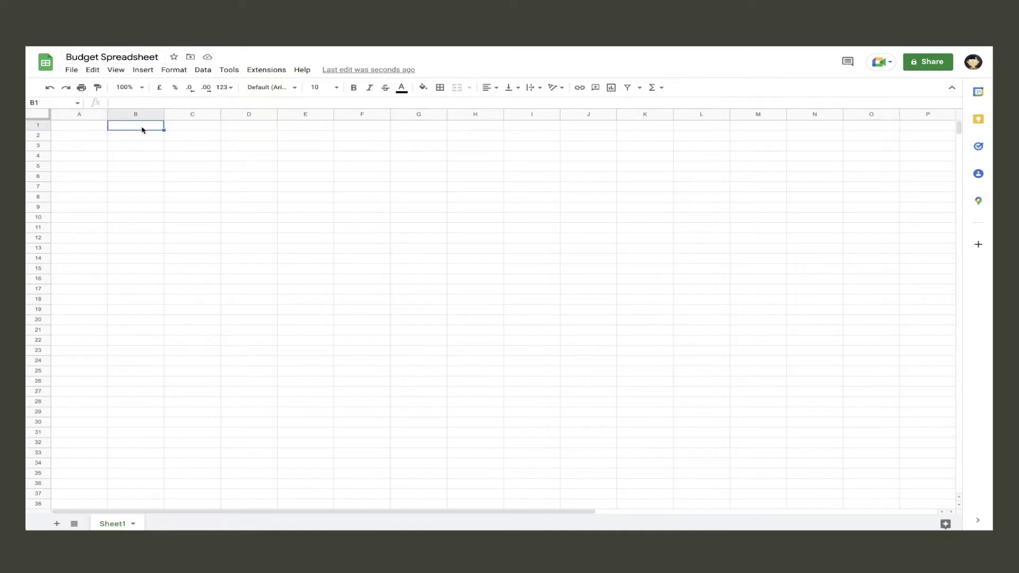
drag(143, 130, 250, 130)
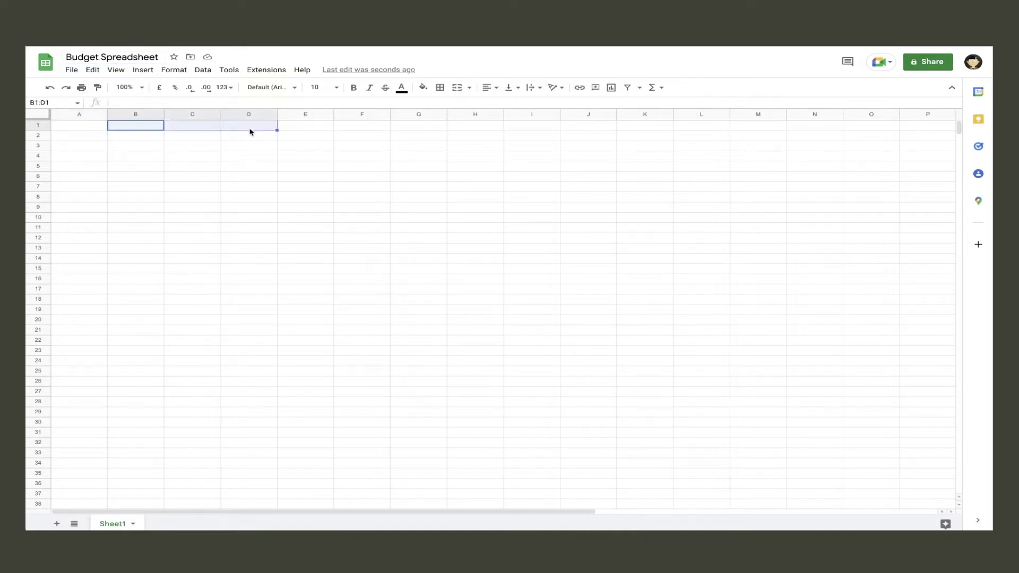
click(459, 90)
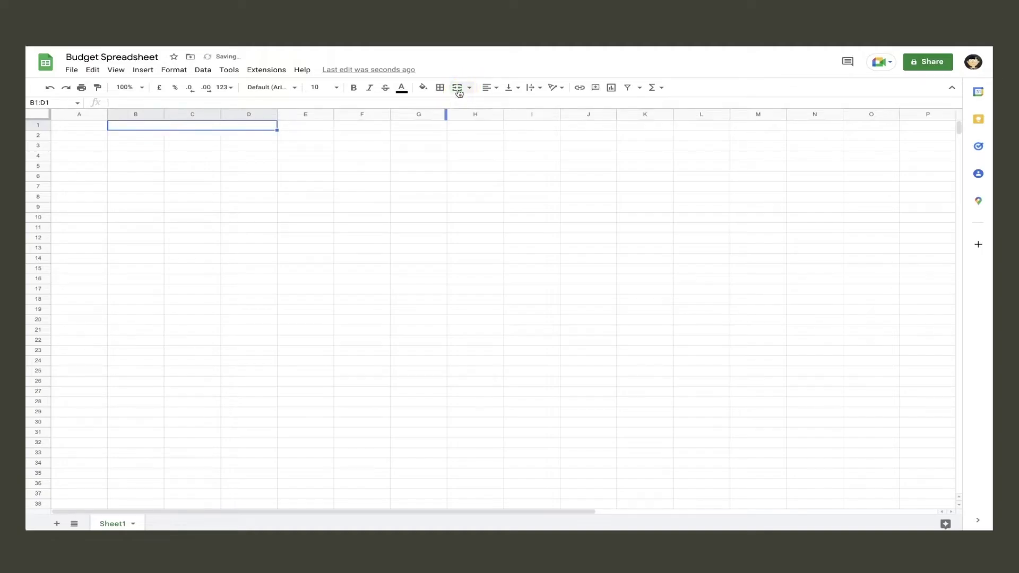
text(Monthly Income)
key(Return)
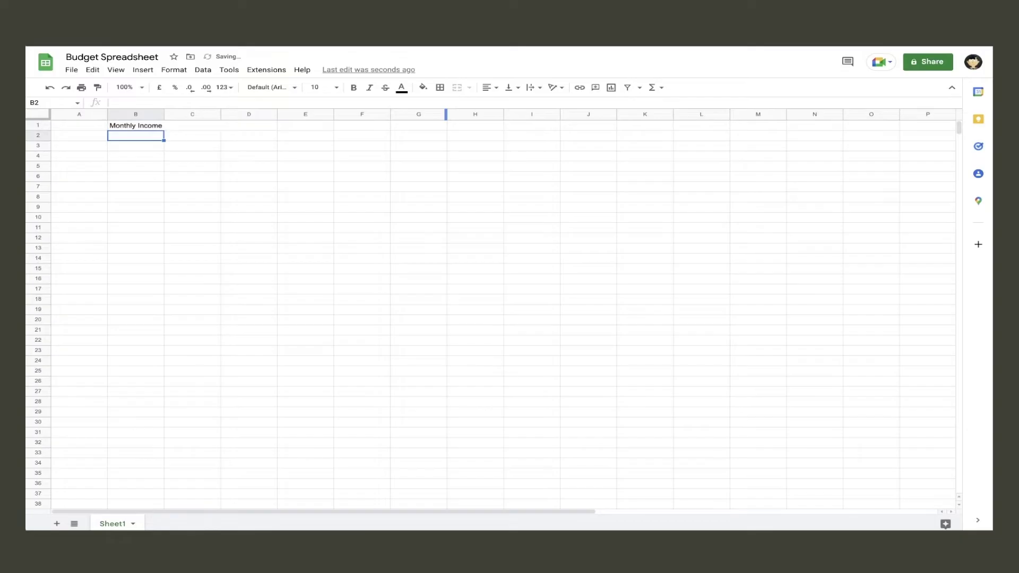
Step: Enter the column headers Description, Date and Amount in row 2
text(Description)
key(Tab)
text(Date)
key(Tab)
text(Amount)
key(Return)
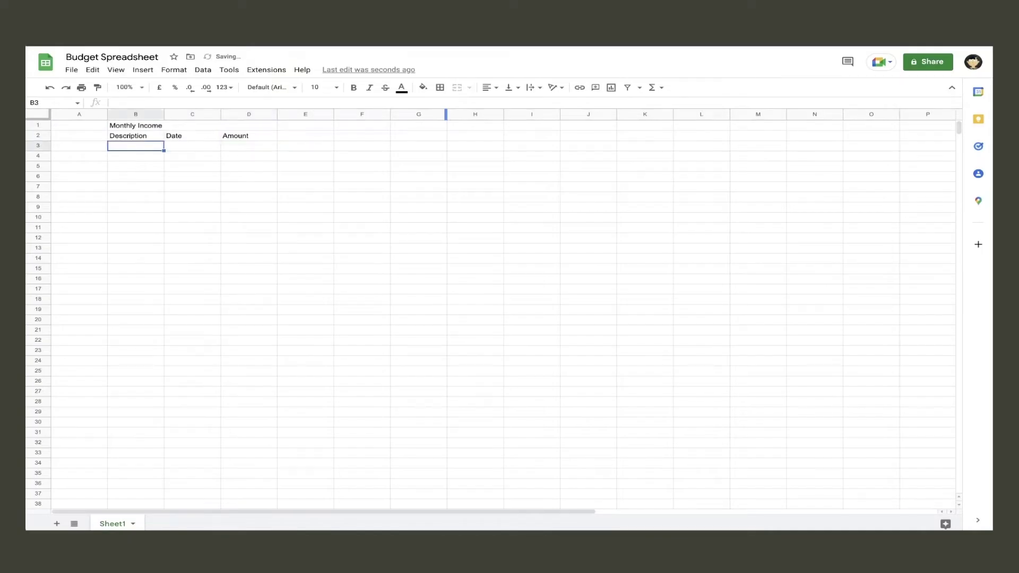
Step: List the income rows Person 1, Person 2, Benefits, Other and Total Income in column B
text(Person 1)
key(Return)
text(Person 2)
key(Return)
text(Benefits)
key(Return)
text(Other)
key(Return)
key(Return)
text(Total Income)
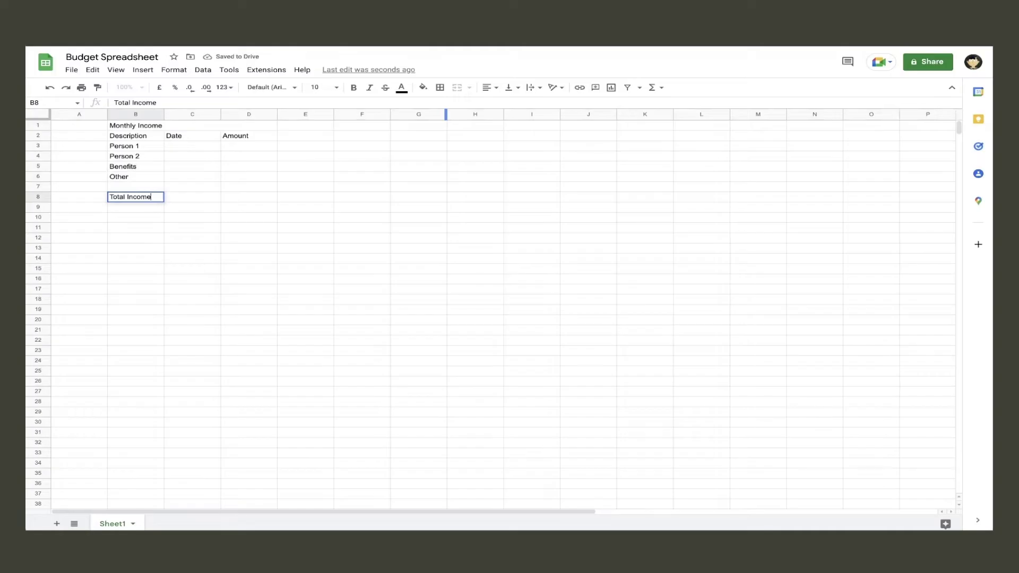
key(Return)
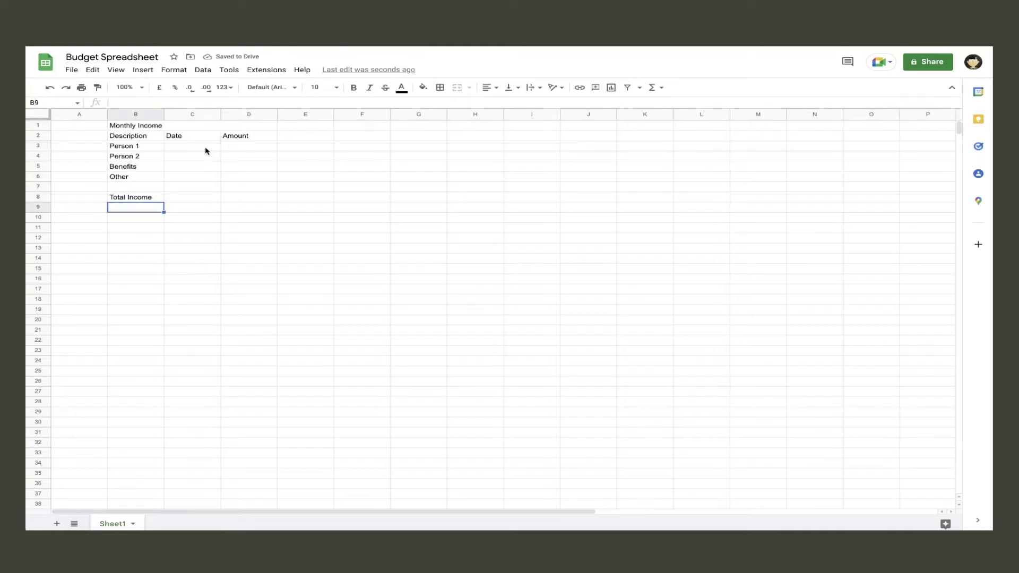
Step: Format C3:C8 as dates and enter 01/10/2022 in C3
click(203, 149)
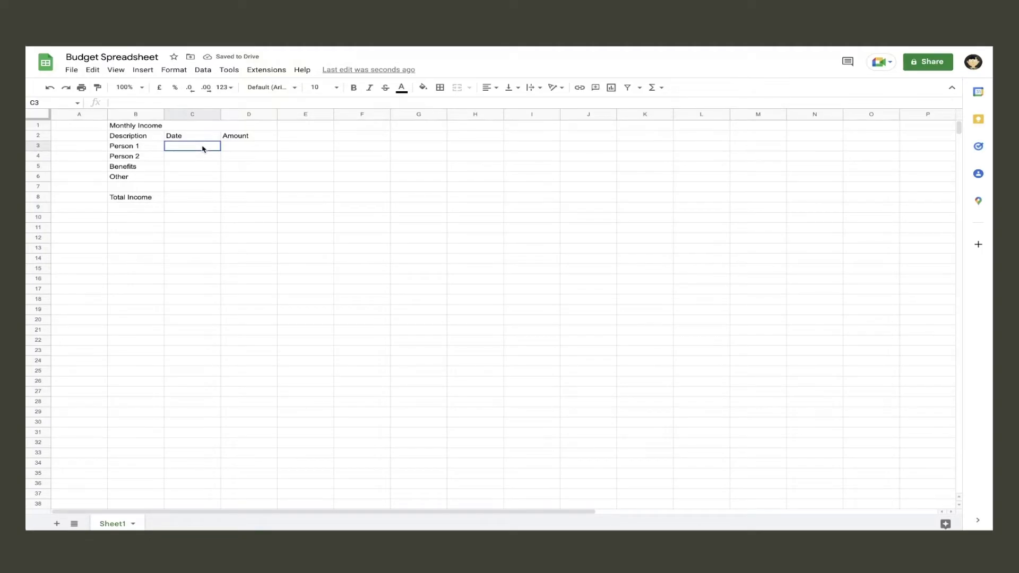
drag(203, 149, 198, 198)
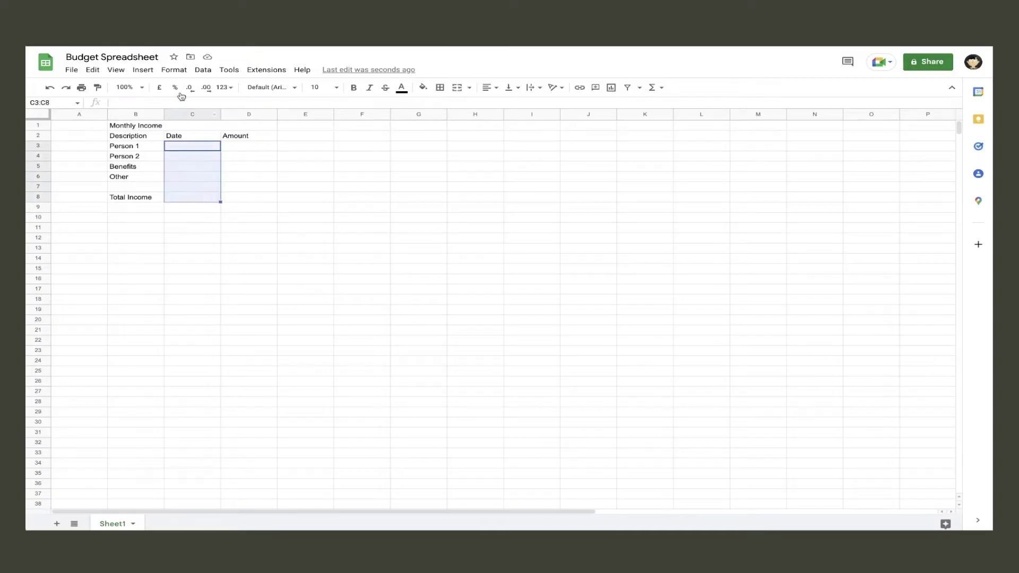
click(174, 70)
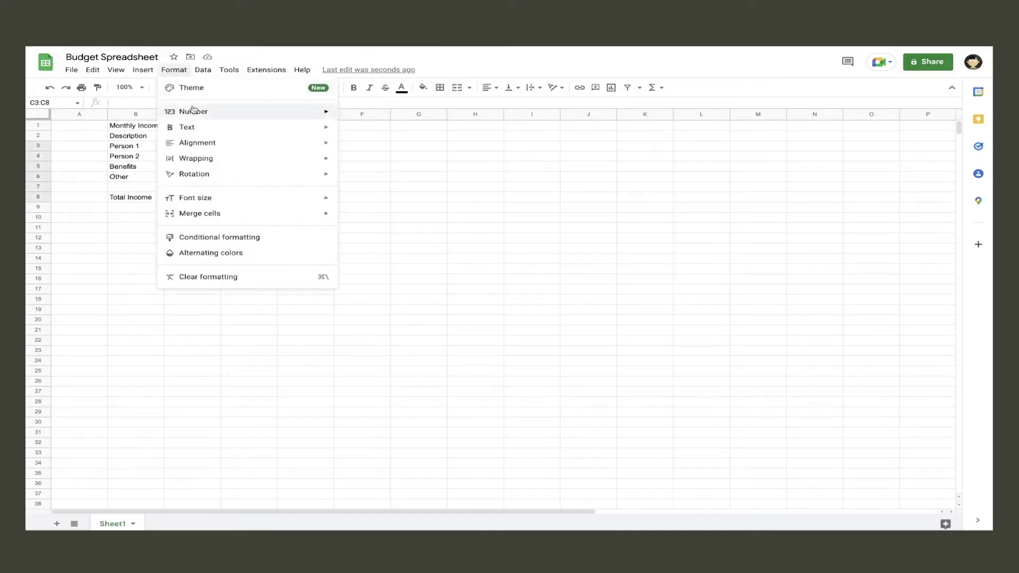
mouse_move(193, 111)
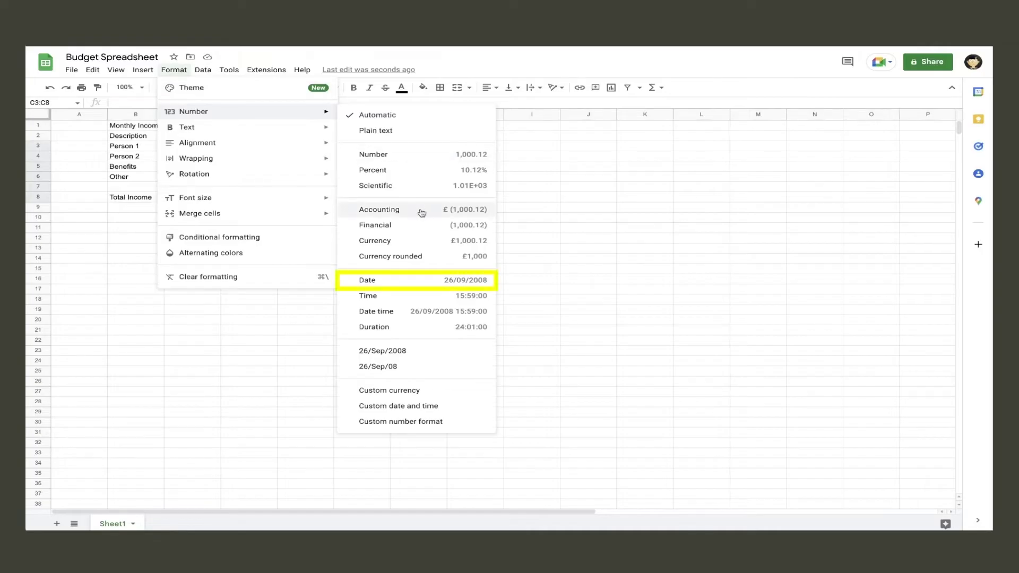
click(415, 280)
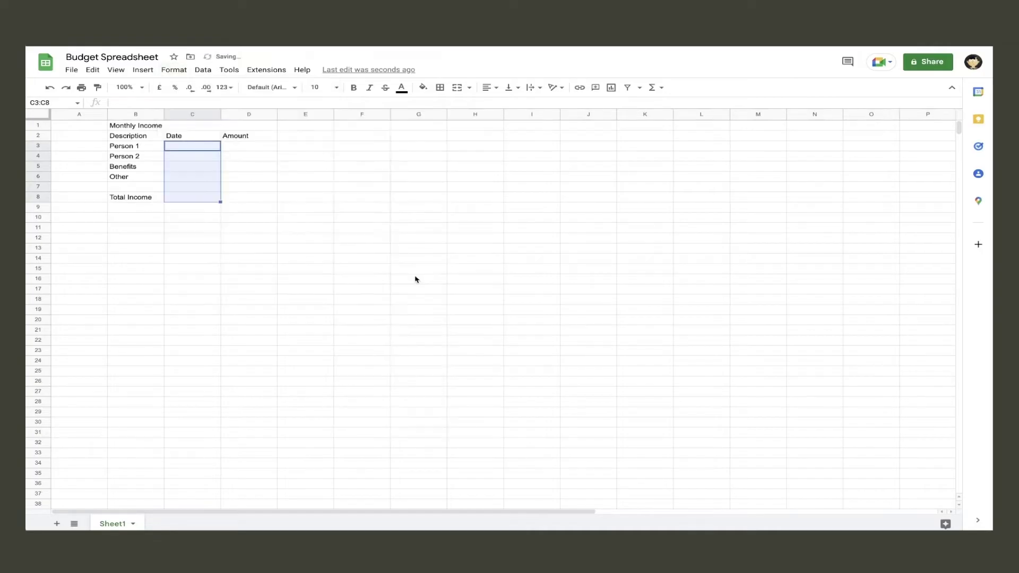
click(210, 232)
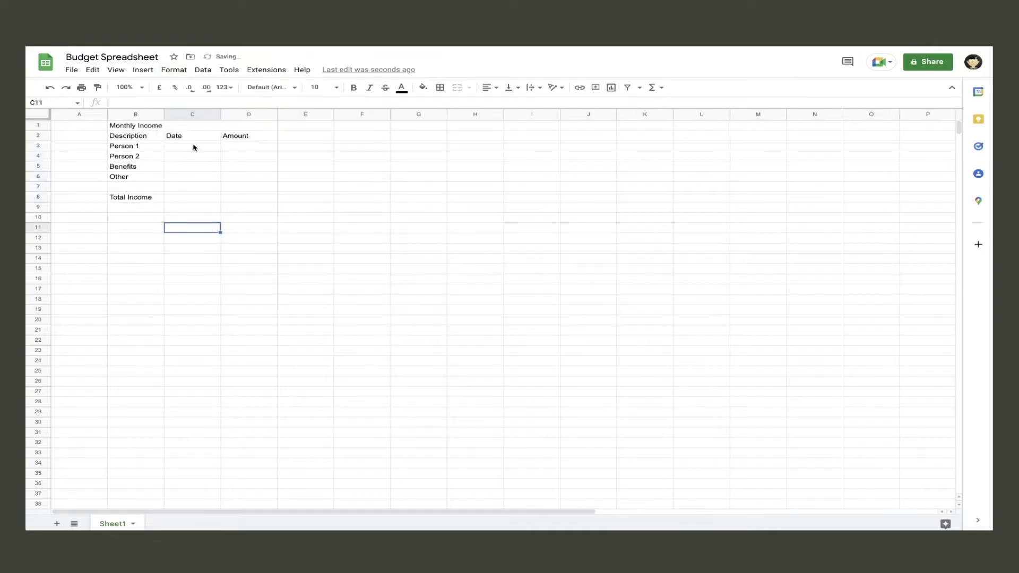
click(193, 148)
text(01)
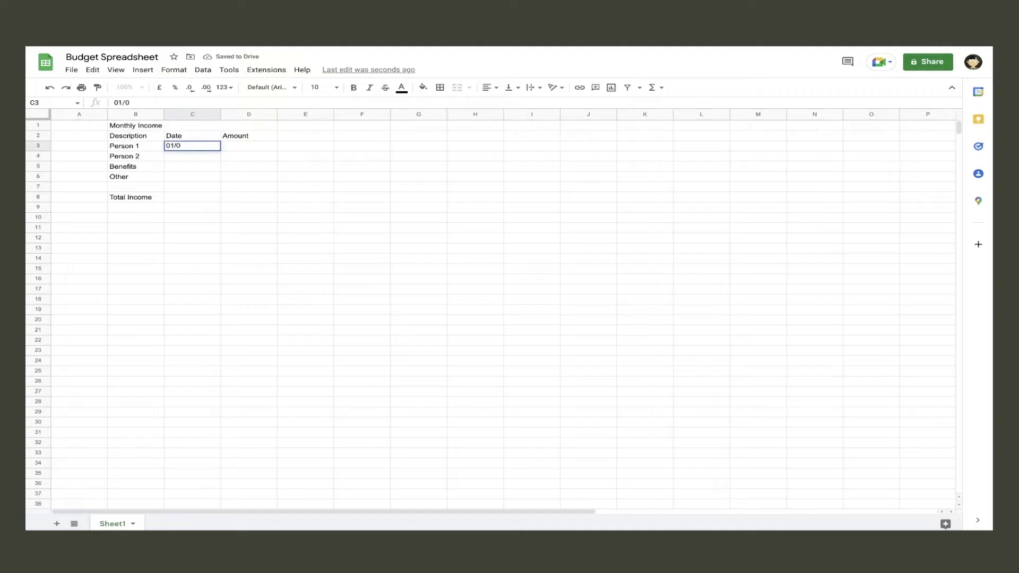
text(/10/2022)
key(Return)
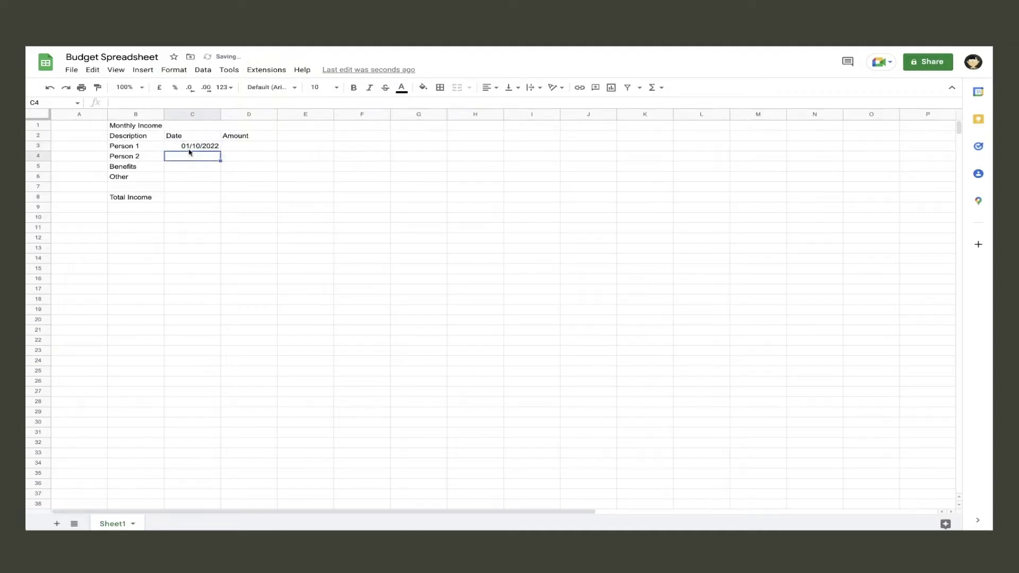
Step: Apply the custom 5/Aug/1930 day/short-month/year format to C3:C8
drag(194, 148, 194, 197)
click(178, 68)
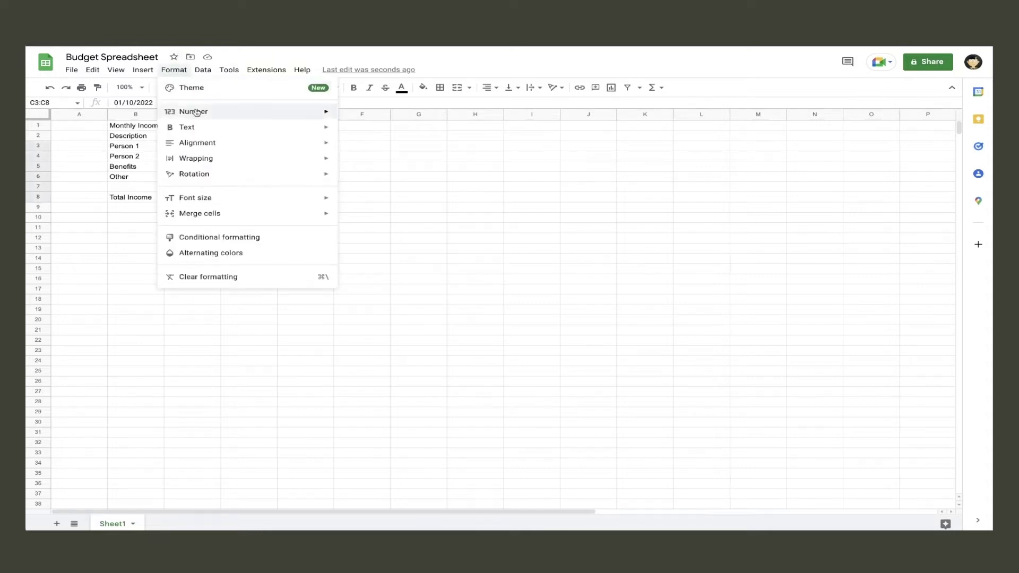
mouse_move(211, 110)
click(414, 406)
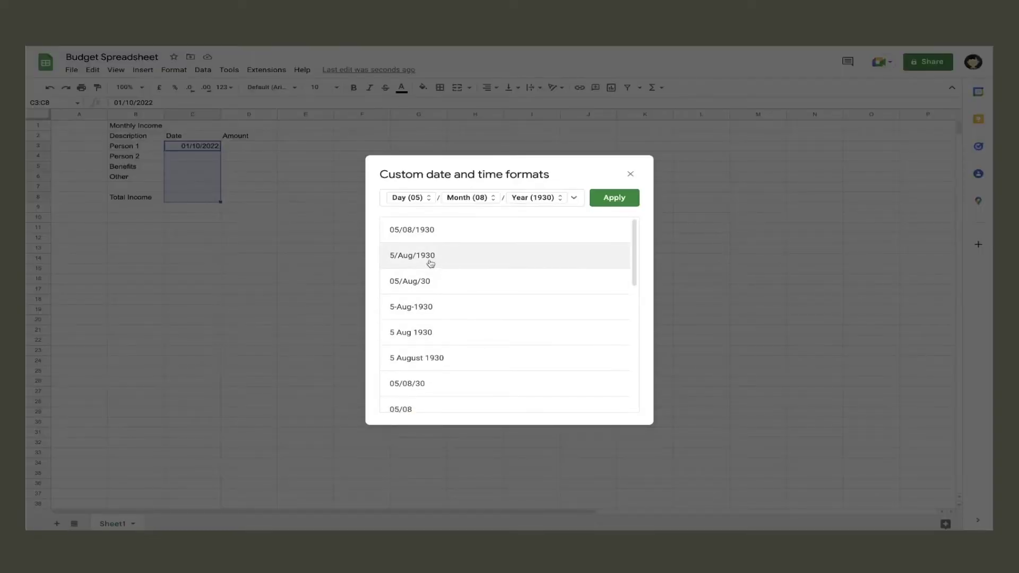
click(425, 260)
key(Return)
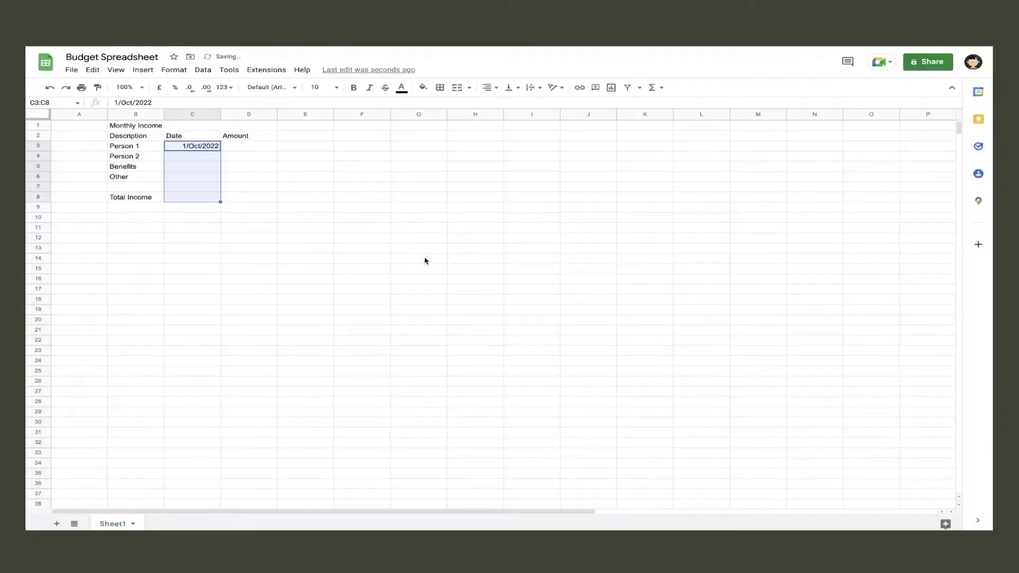
click(194, 166)
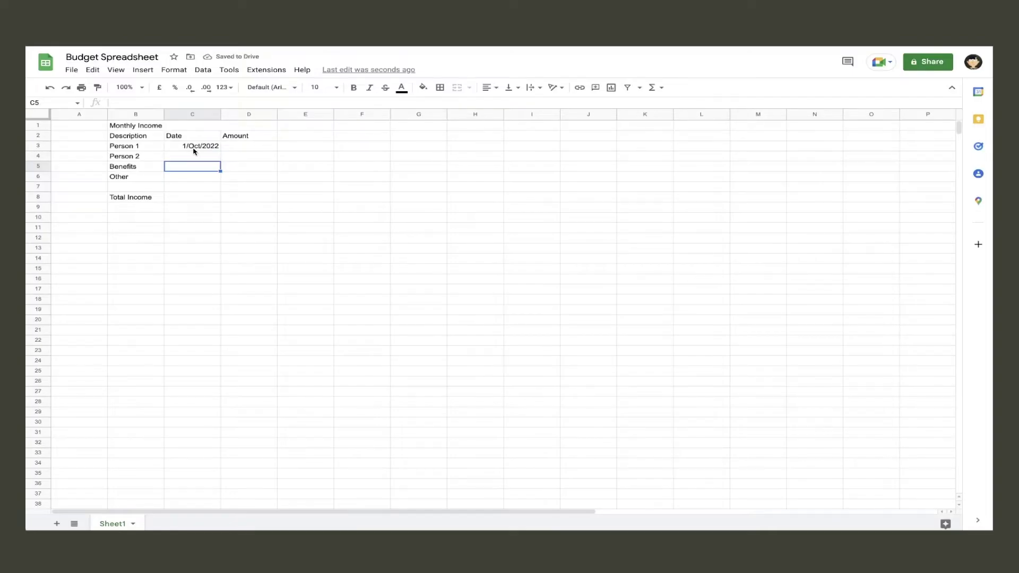
Step: Format D3:D8 as pound currency and enter £1,200.00 for Person 1
click(244, 148)
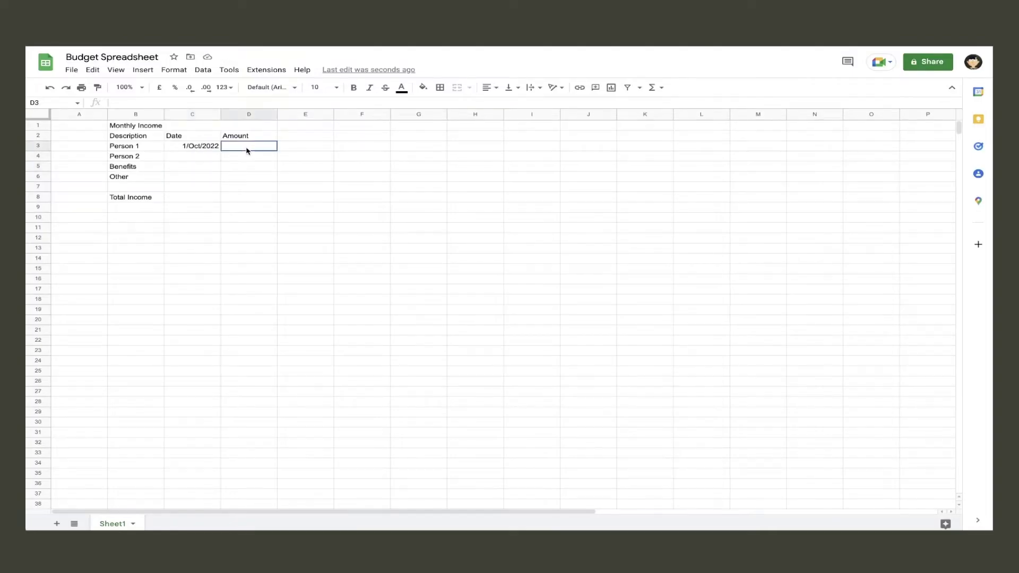
drag(246, 159, 244, 198)
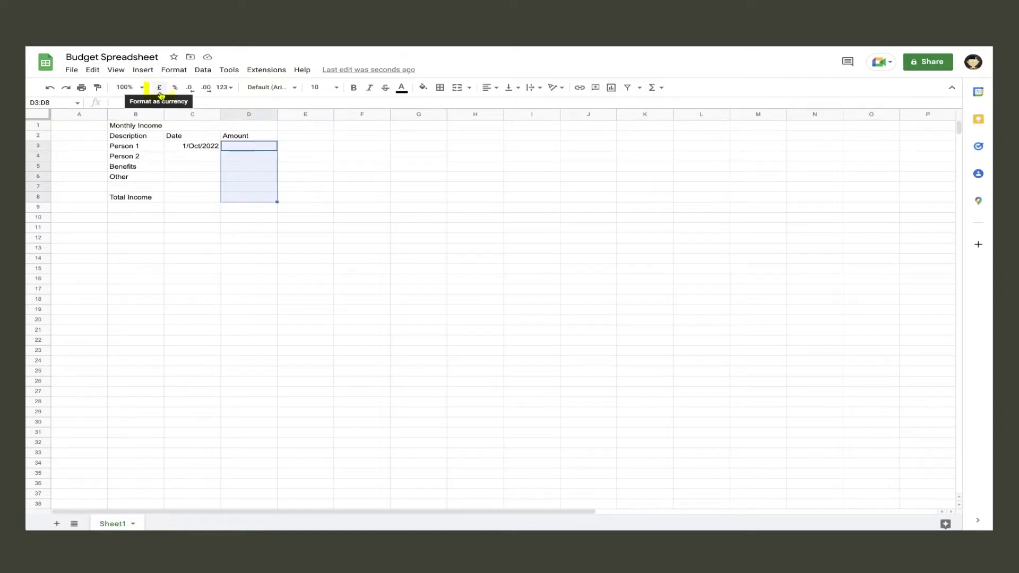
click(159, 89)
click(237, 198)
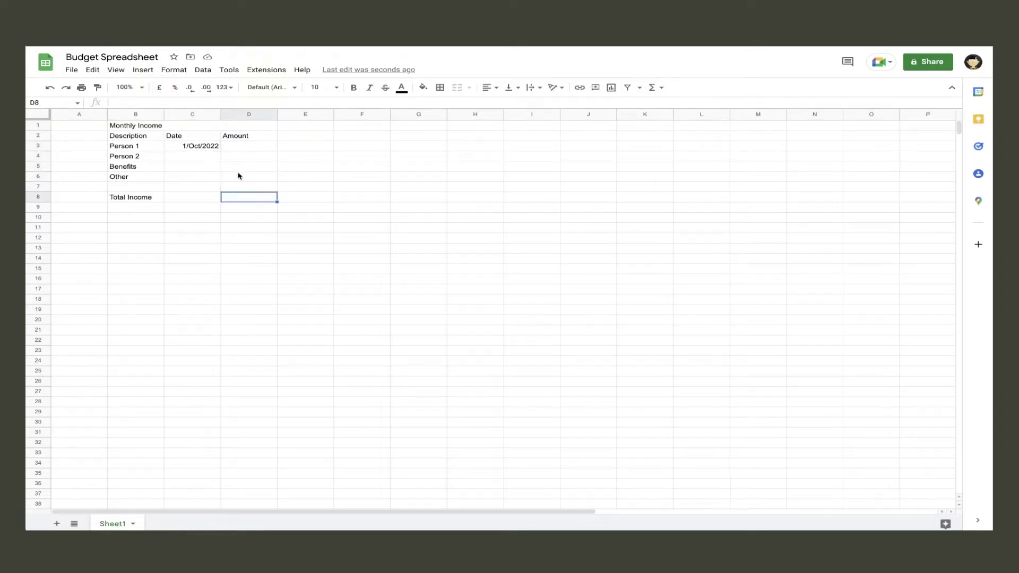
click(241, 147)
text(1200)
key(Return)
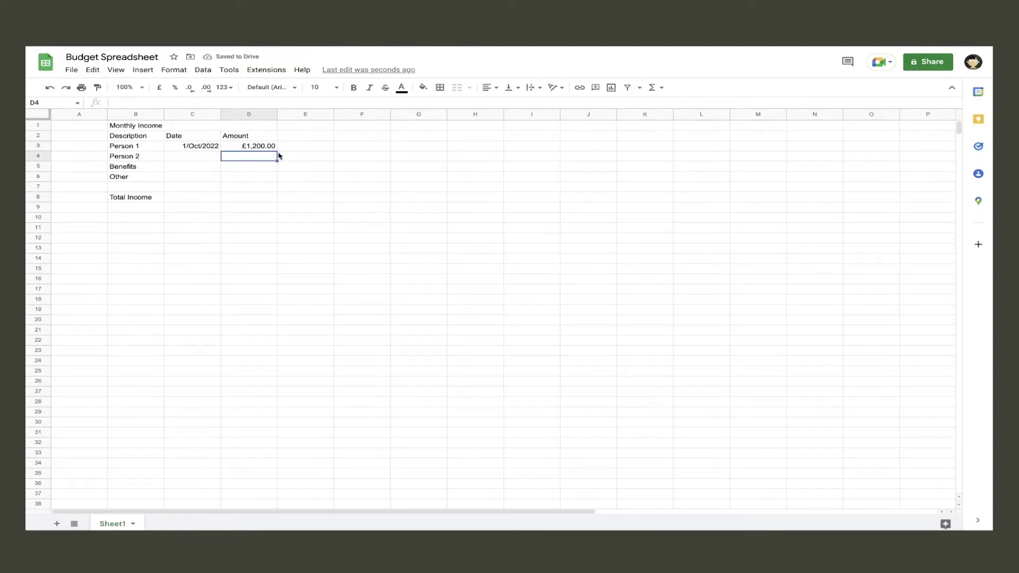
Step: Make Total Income in D8 sum D3:D7
click(249, 200)
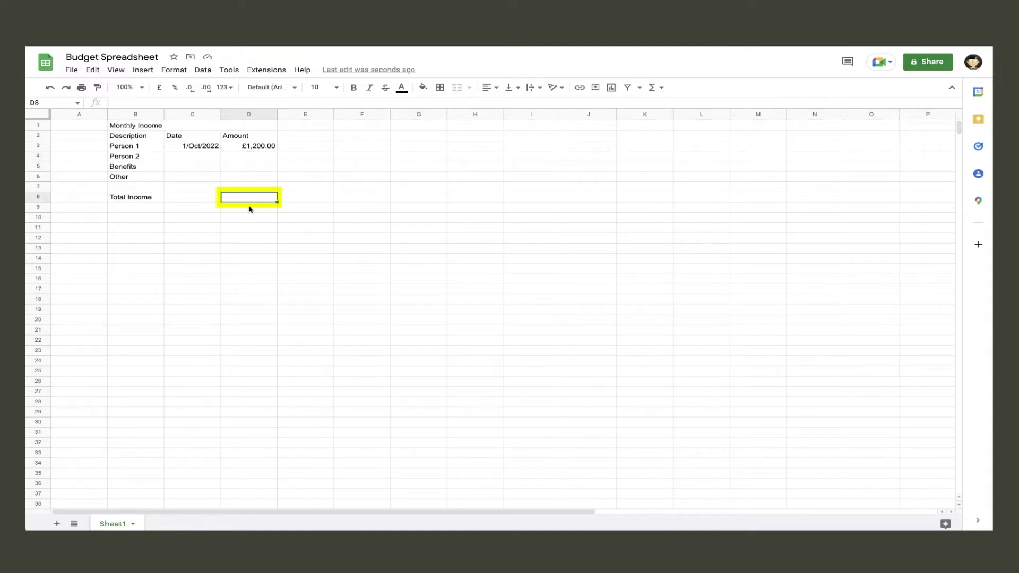
text(=sum)
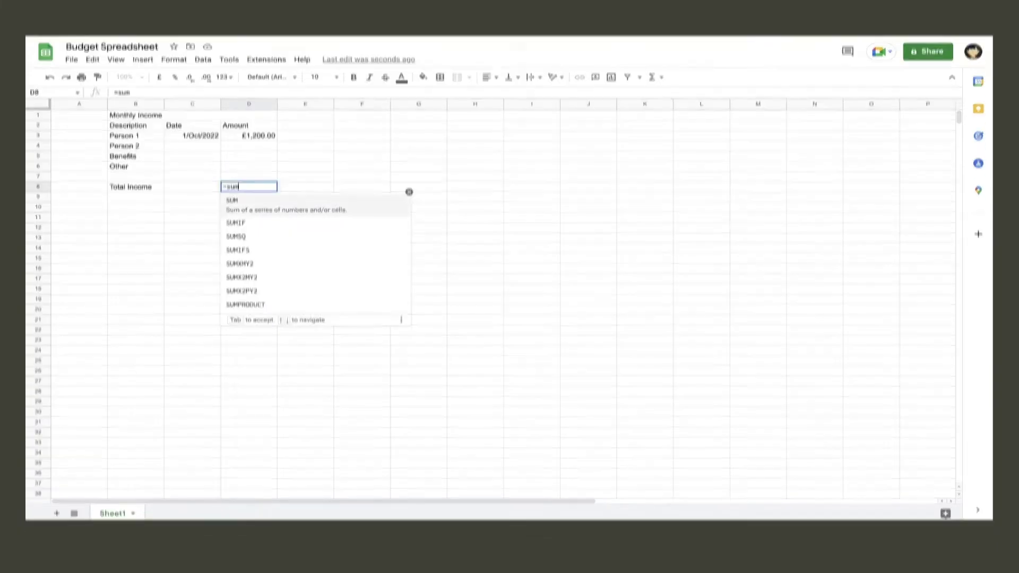
text(()
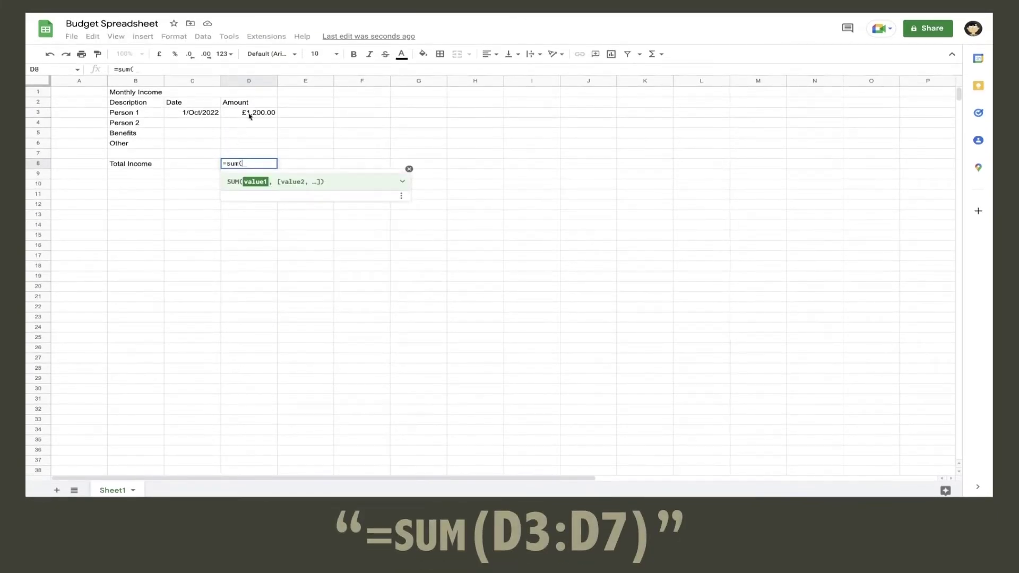
drag(255, 113, 257, 151)
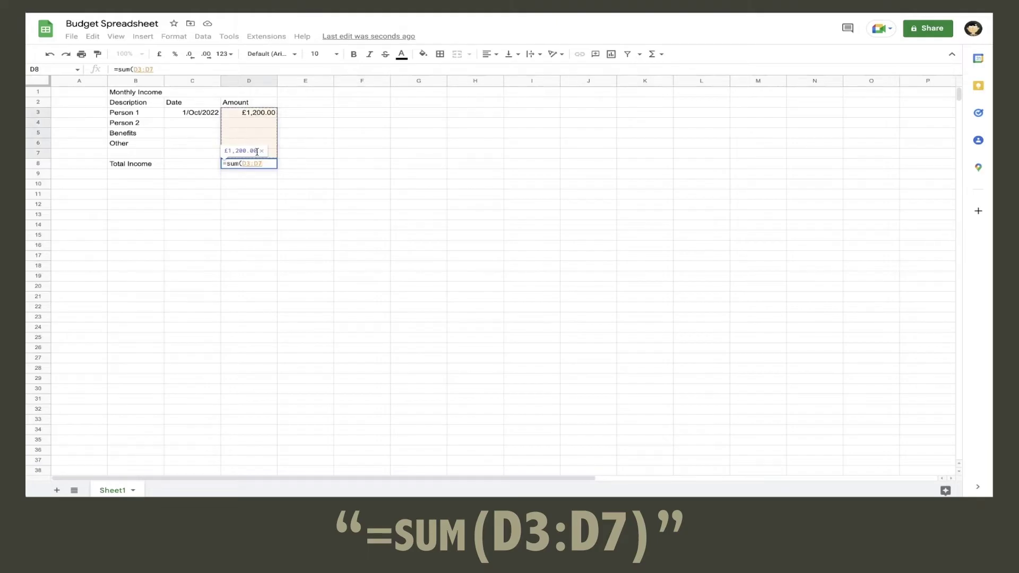
text())
key(Return)
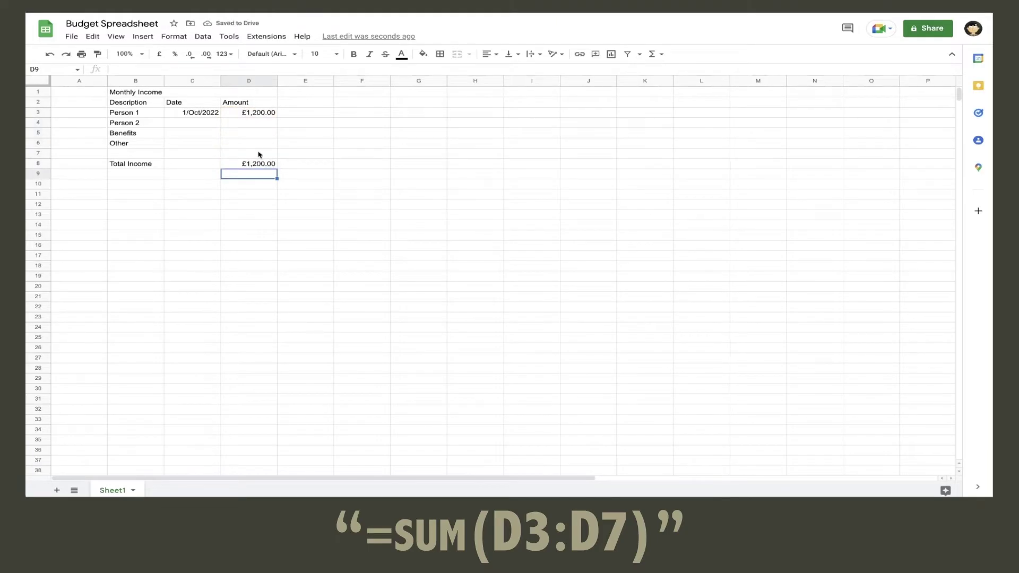
Step: Give Person 2 the date 01/10/2022 and an amount of £500.00
click(207, 125)
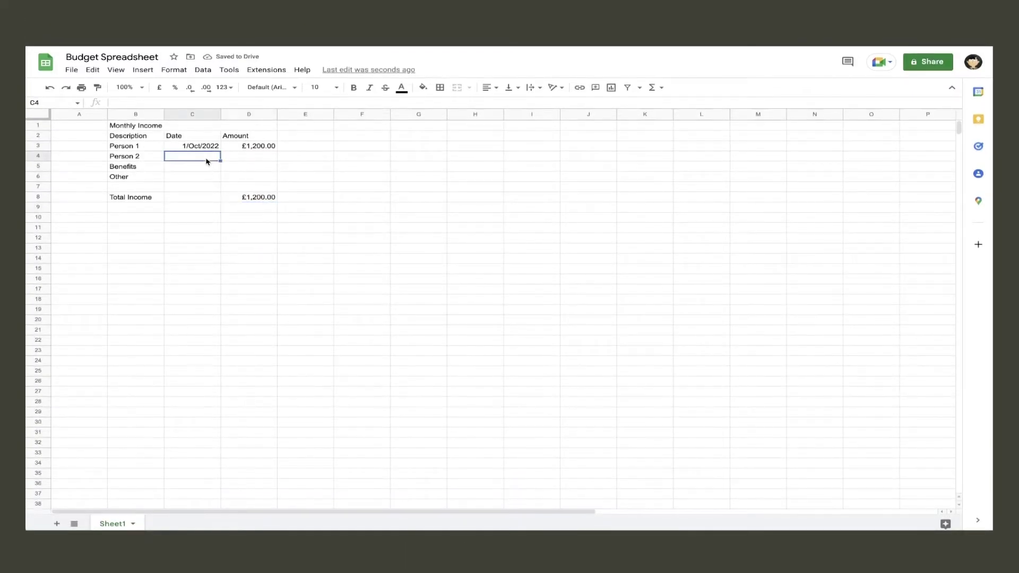
text(01/1)
text(0/2022)
key(Tab)
text(50)
key(Return)
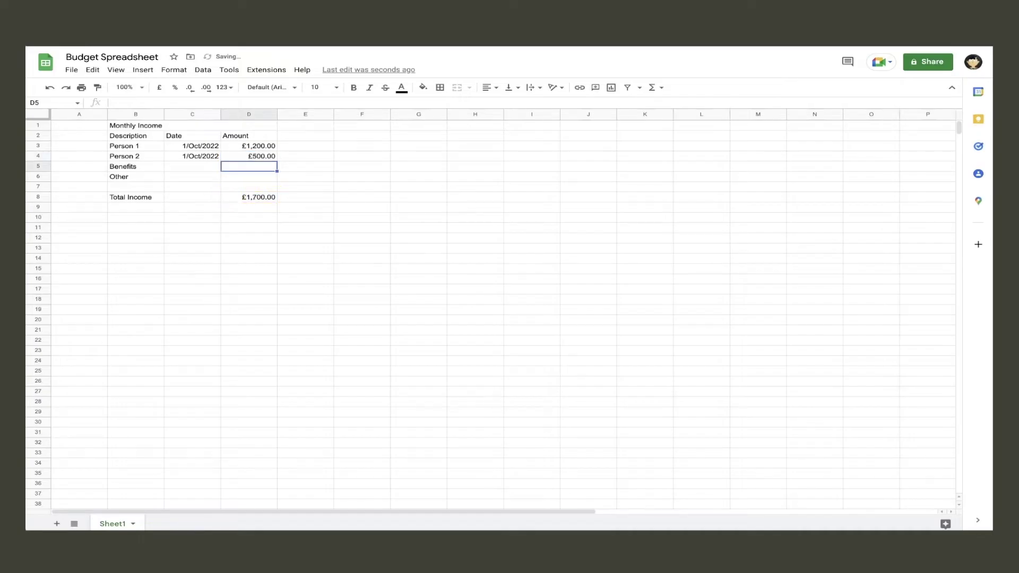
Step: Clear Person 2's date and amount, then narrow column E
click(208, 157)
key(Delete)
click(248, 158)
key(Delete)
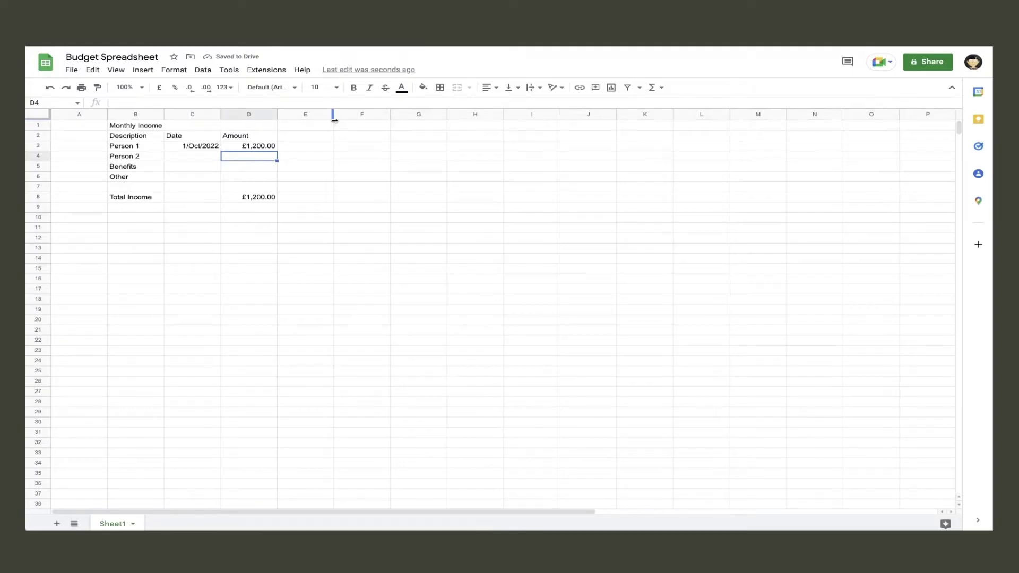
mouse_move(335, 120)
mouse_down()
mouse_move(299, 121)
mouse_move(321, 118)
mouse_up()
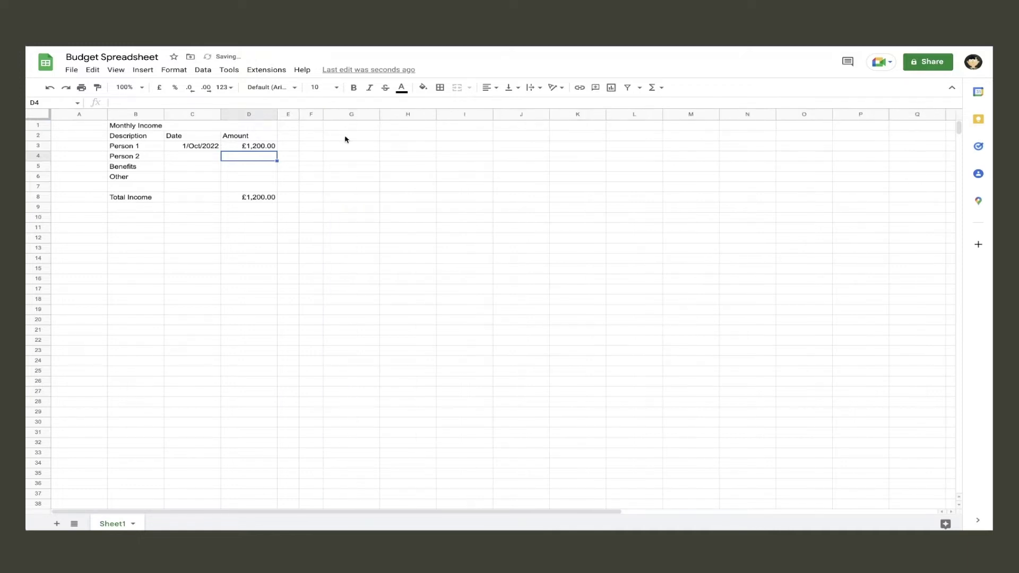
Step: Merge G4:I4 and title it 'Monthly Distribution of Income'
click(345, 156)
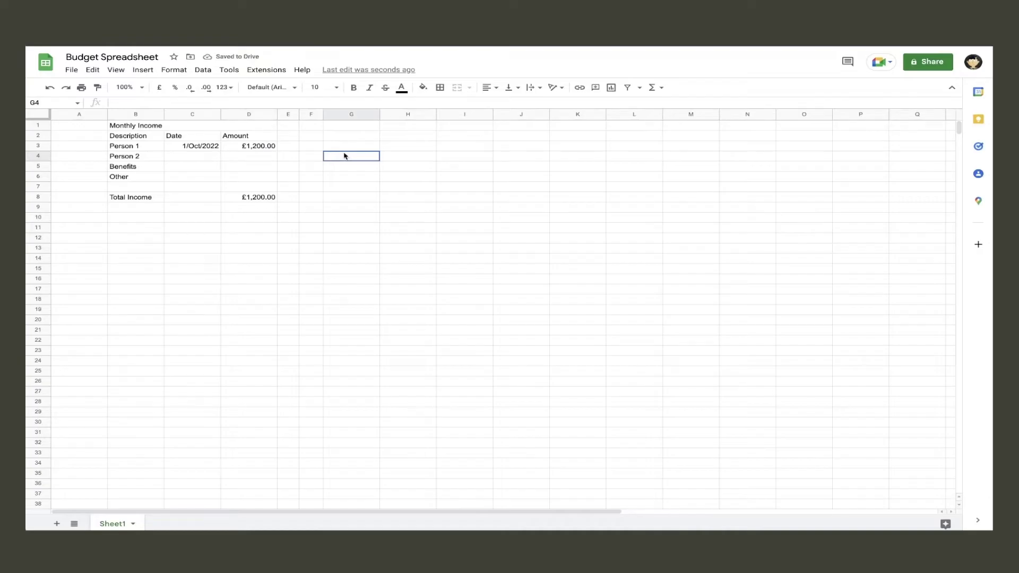
drag(346, 156, 458, 157)
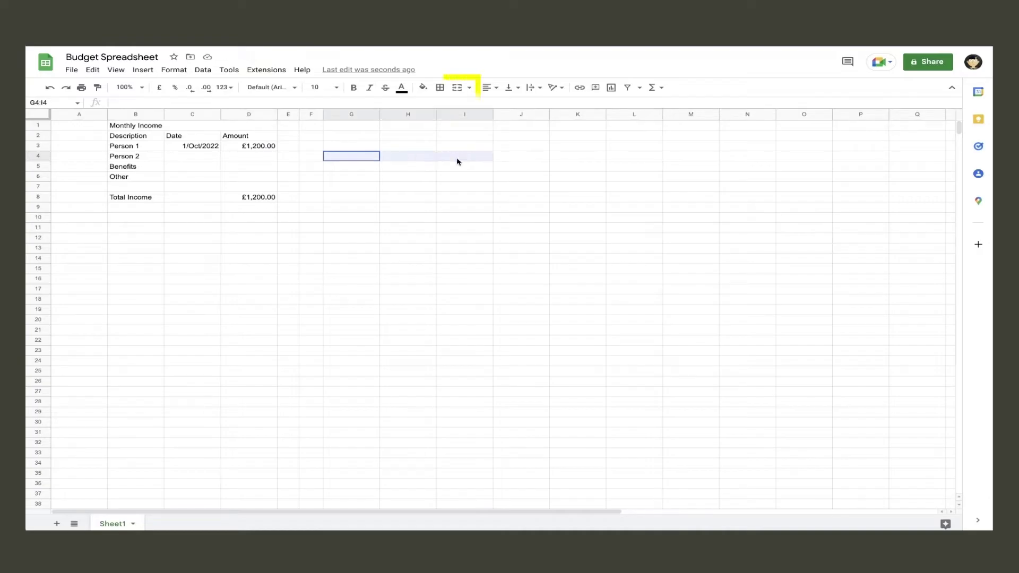
click(459, 91)
text(Monthly Dis)
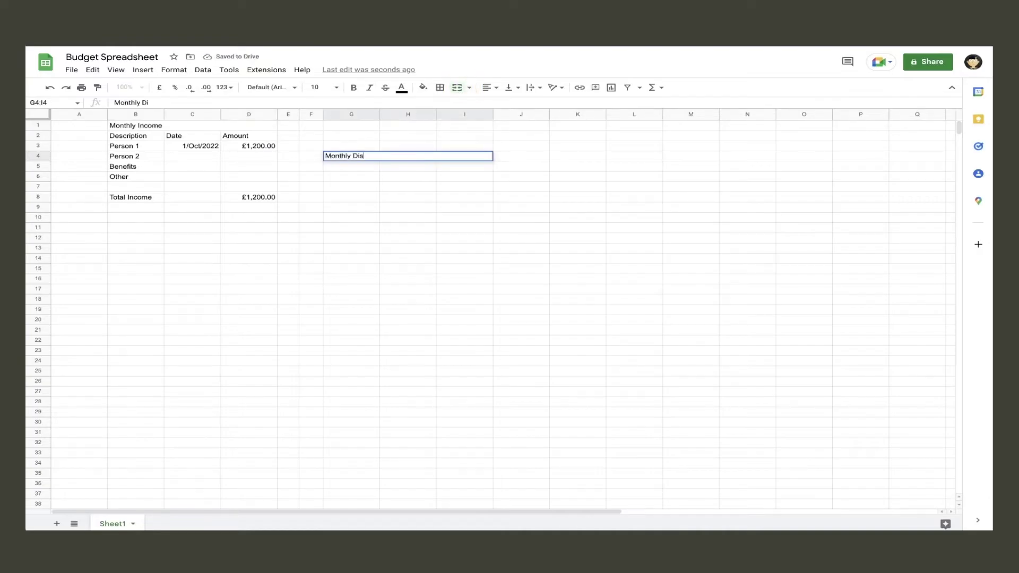
text(tribution of Income)
key(Return)
Step: Add the headers Distribution, % and Amount in row 5
text(Distribution)
key(Tab)
text(Date)
key(Tab)
text(Amount)
key(Escape)
text(Amount)
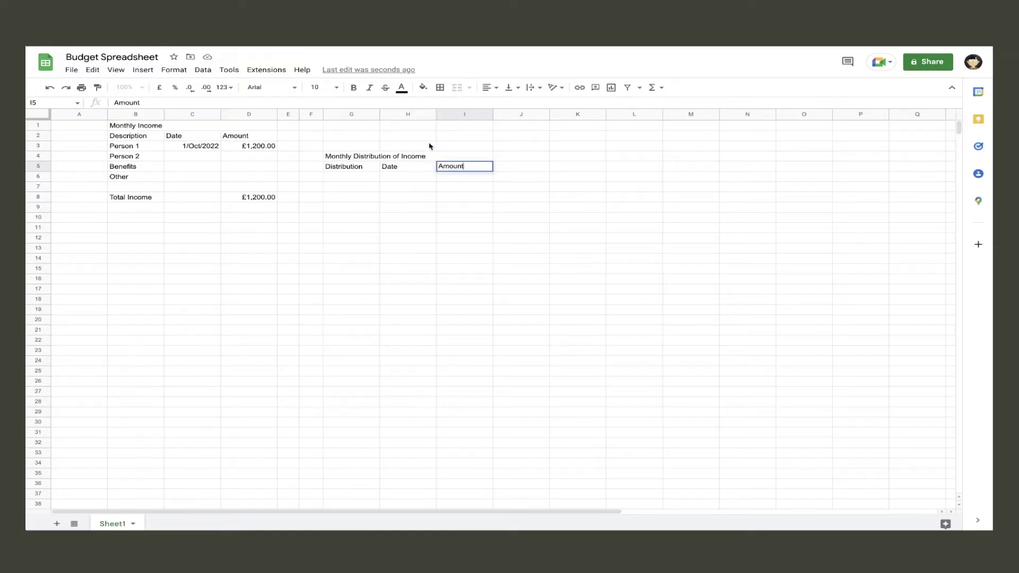
click(412, 165)
text(%)
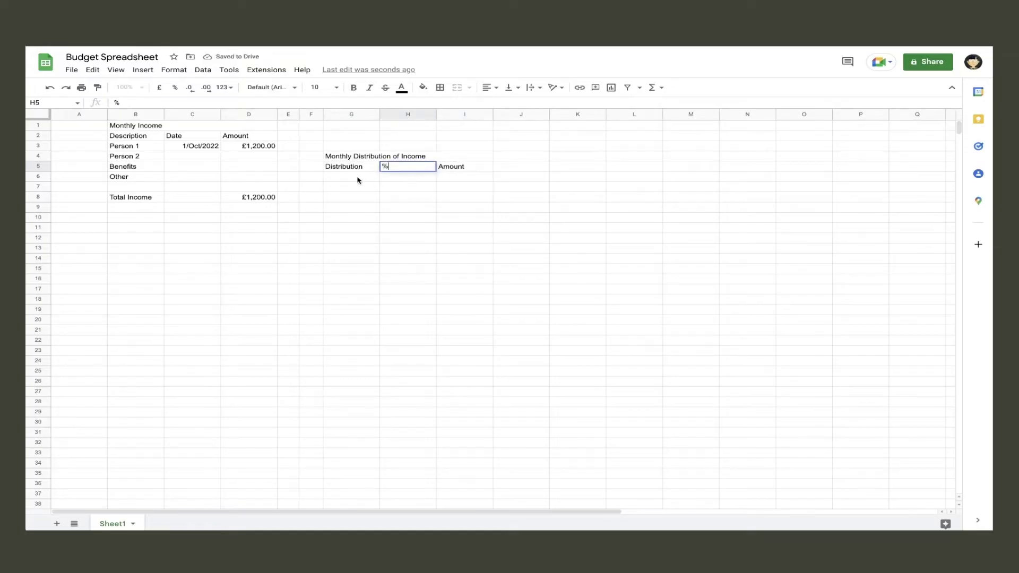
Step: List the categories Needs, Wants and a two-line Savings/Investments/Debt Repayment
click(358, 179)
text(Needs)
key(Return)
text(Wants)
key(Return)
text(Savings/In)
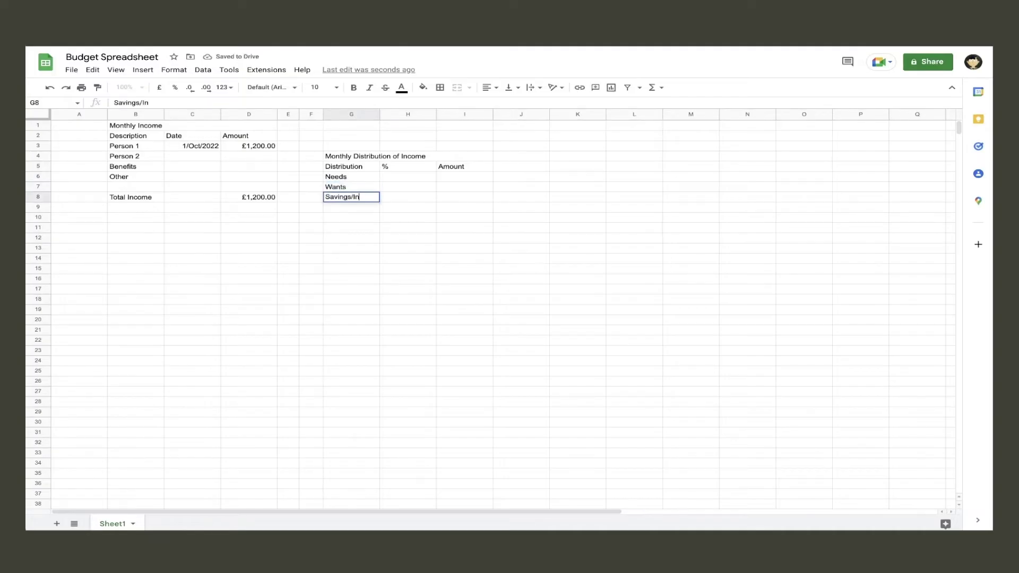
text(vestments/)
key(alt+Return)
text(Debt Repayment)
key(Return)
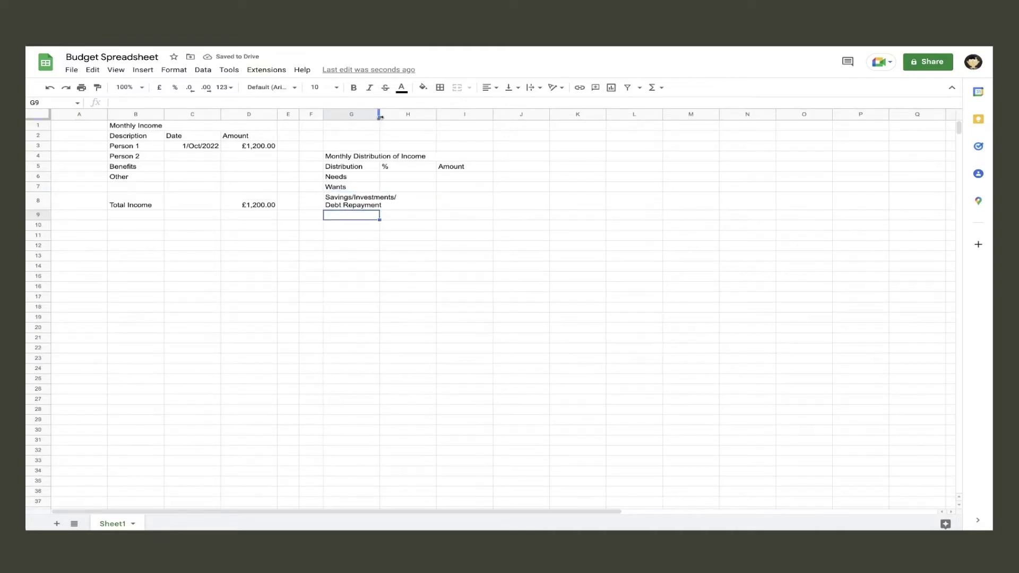
Step: Widen column G so the category labels fit
click(378, 115)
click(384, 123)
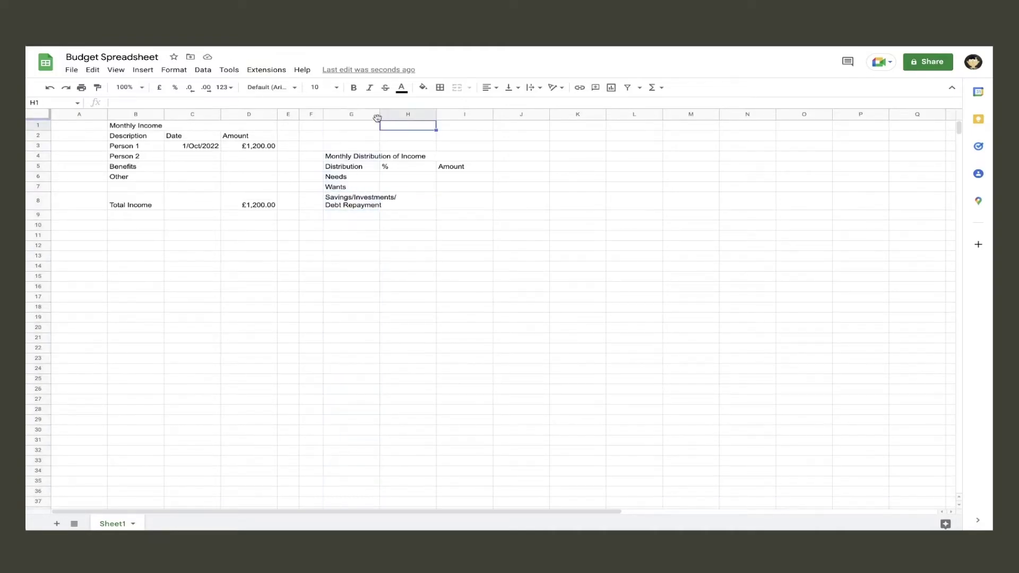
drag(381, 114, 405, 115)
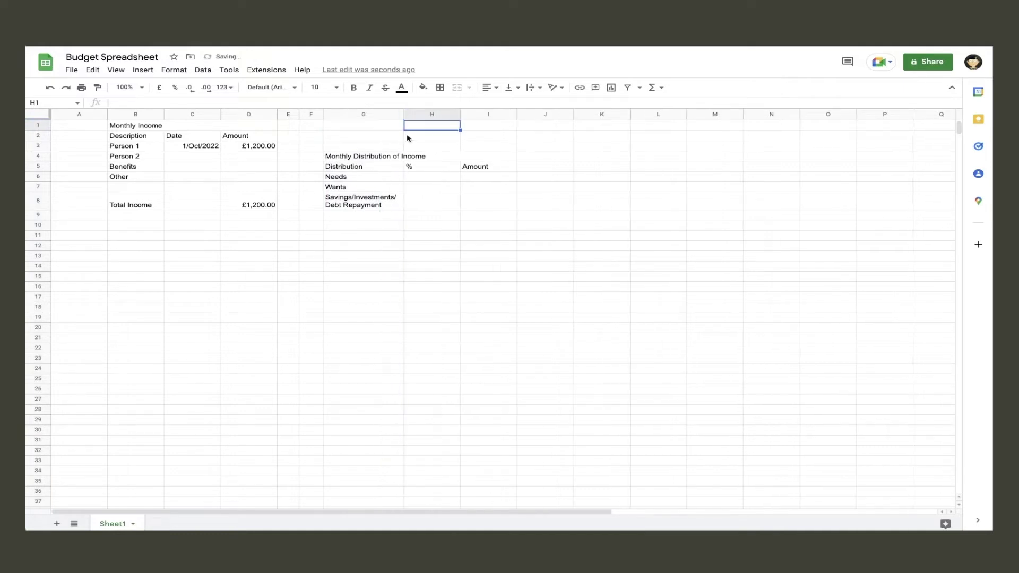
click(425, 177)
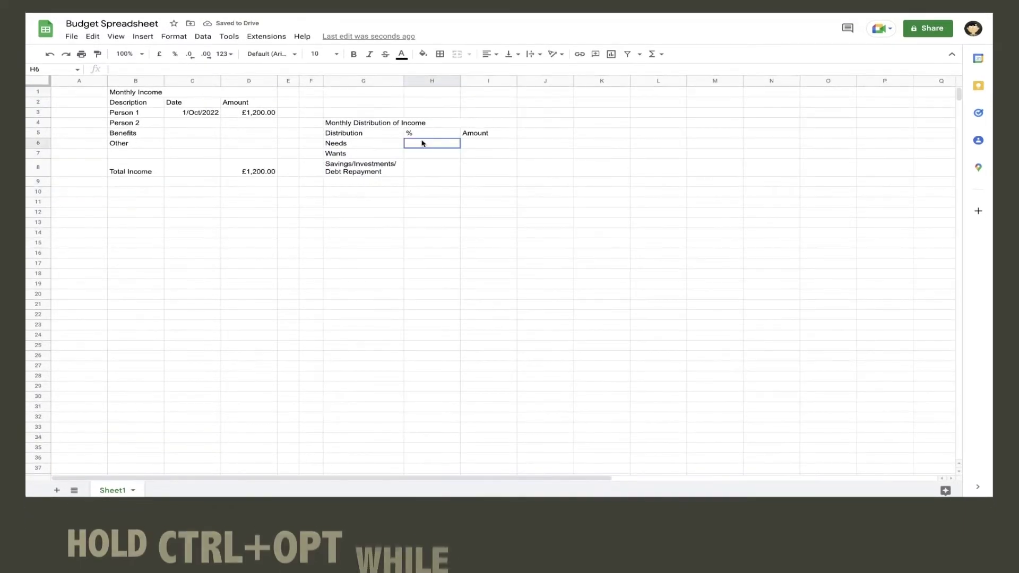
Step: Label G9 'Total' and format H6:H8 as percentages
click(370, 184)
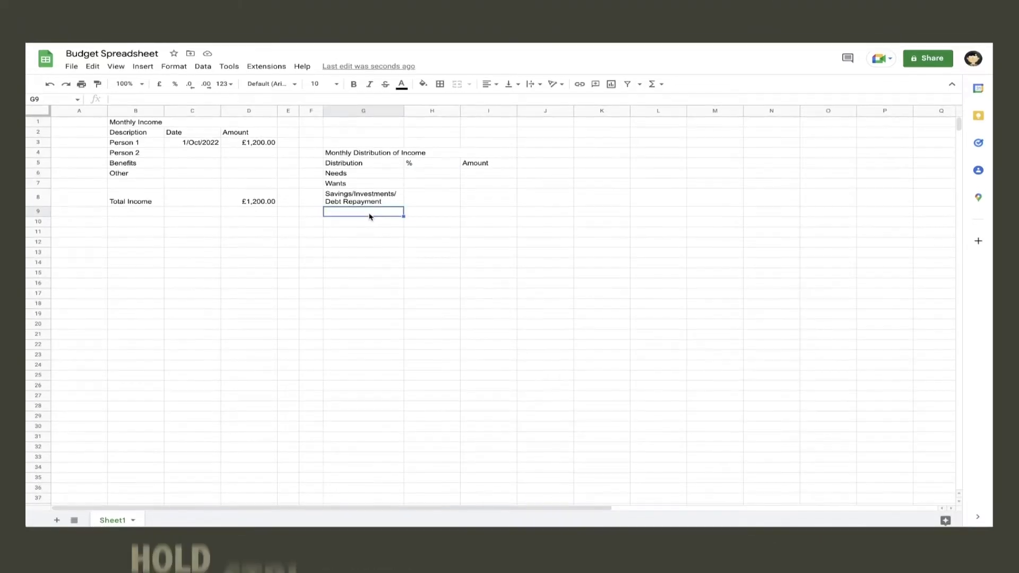
text(Total)
key(Tab)
key(Tab)
drag(416, 179, 424, 204)
click(175, 89)
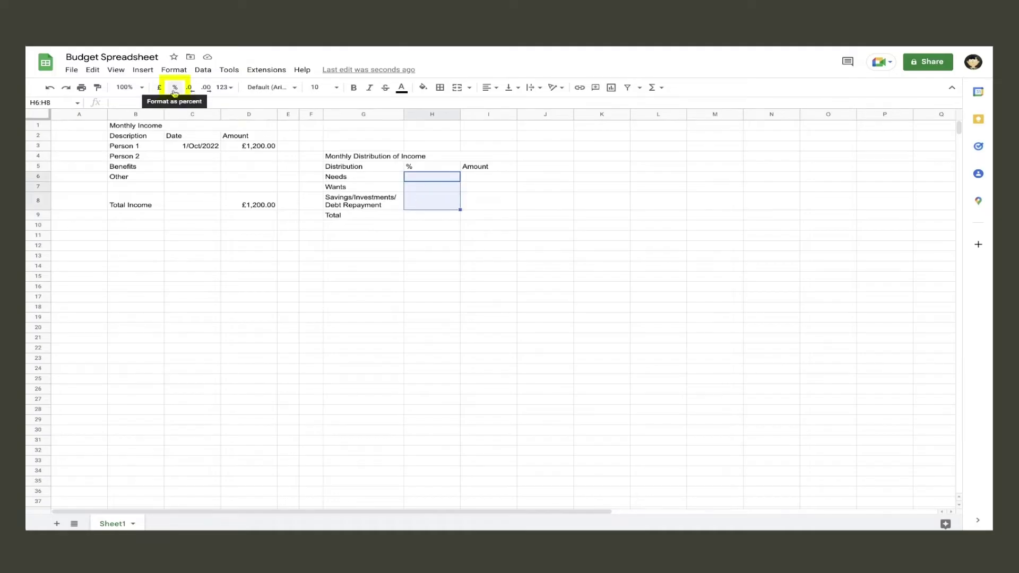
Step: Enter 50%, 30% and 20% for the categories, totalled by =sum(H6:H8) in H9
click(467, 178)
click(451, 180)
text(50)
key(Return)
text(30)
key(Return)
text(20)
key(Return)
text(=sum(H6:H8))
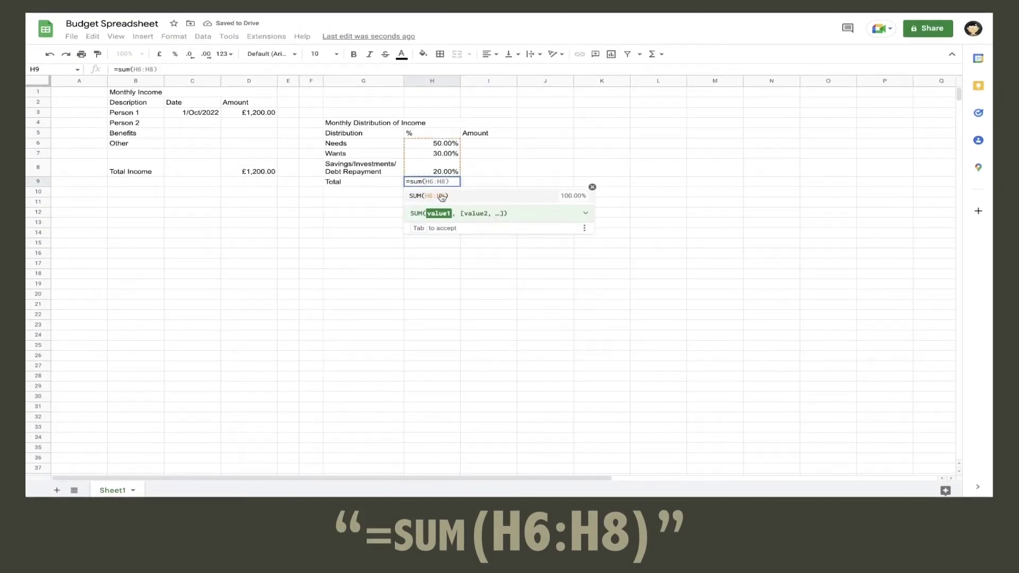
key(Return)
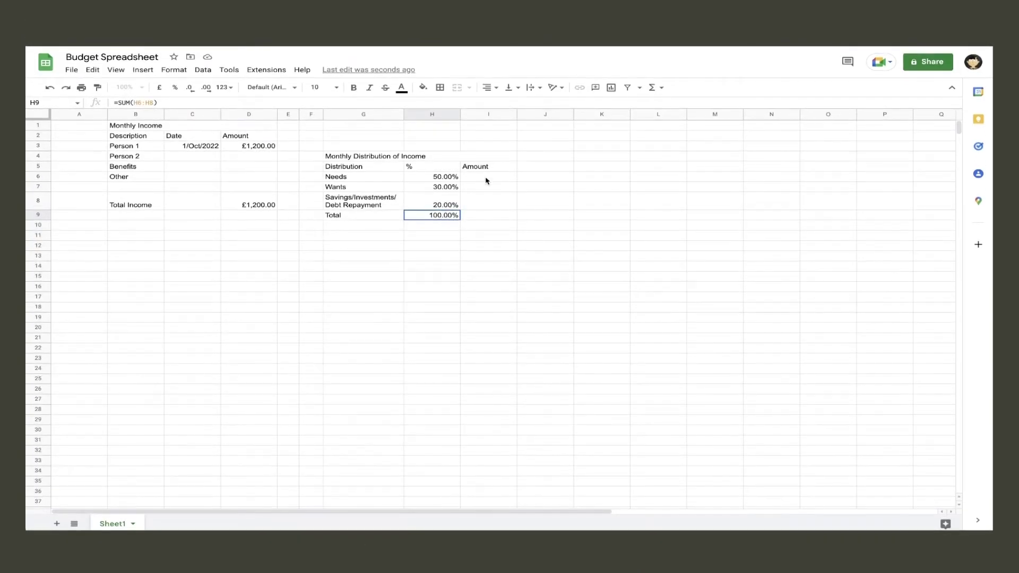
Step: Make the Needs amount Total Income times its percentage, giving £600.00
click(486, 181)
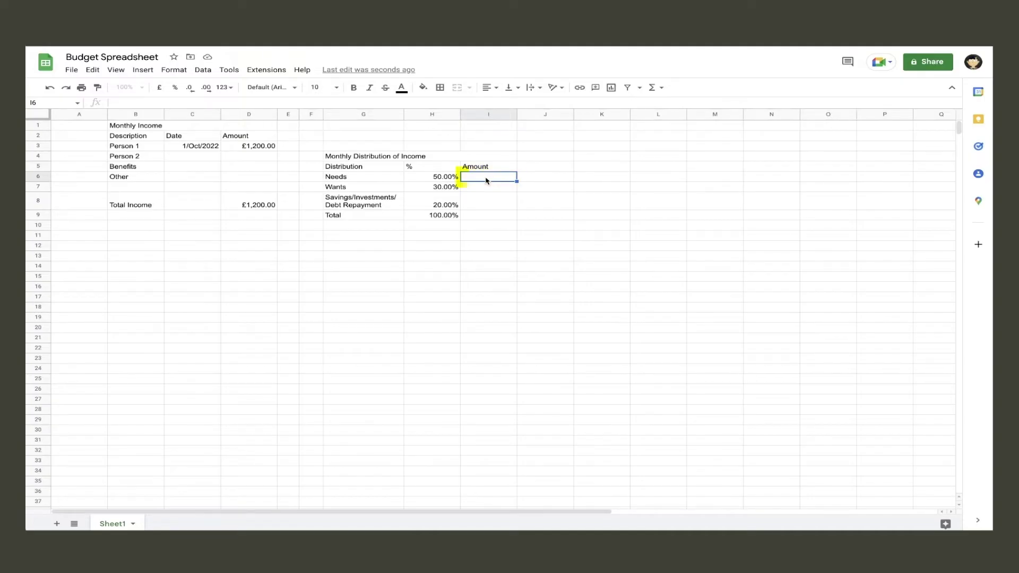
text(=sum()
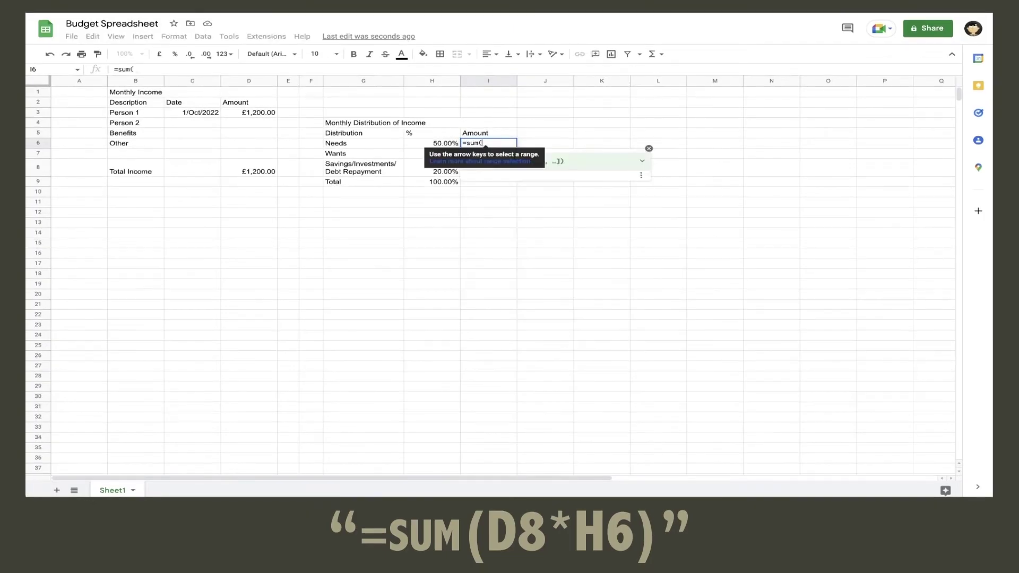
click(267, 173)
text(*)
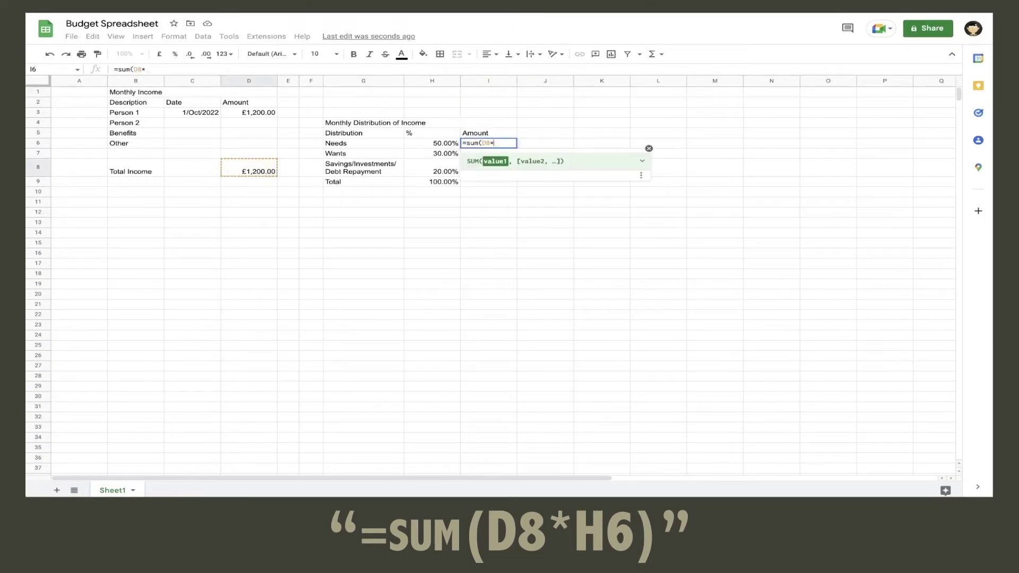
click(441, 145)
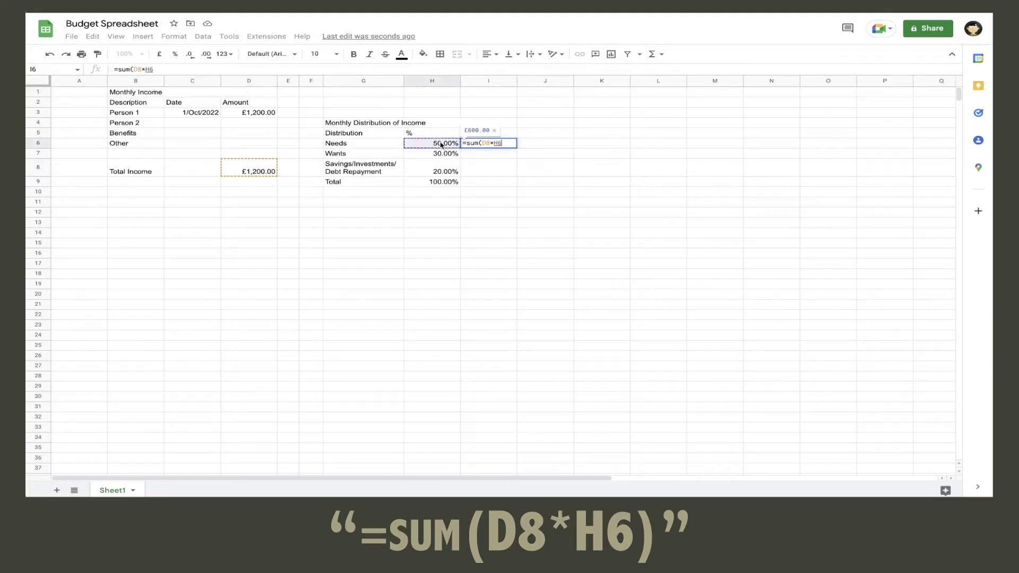
text())
key(Return)
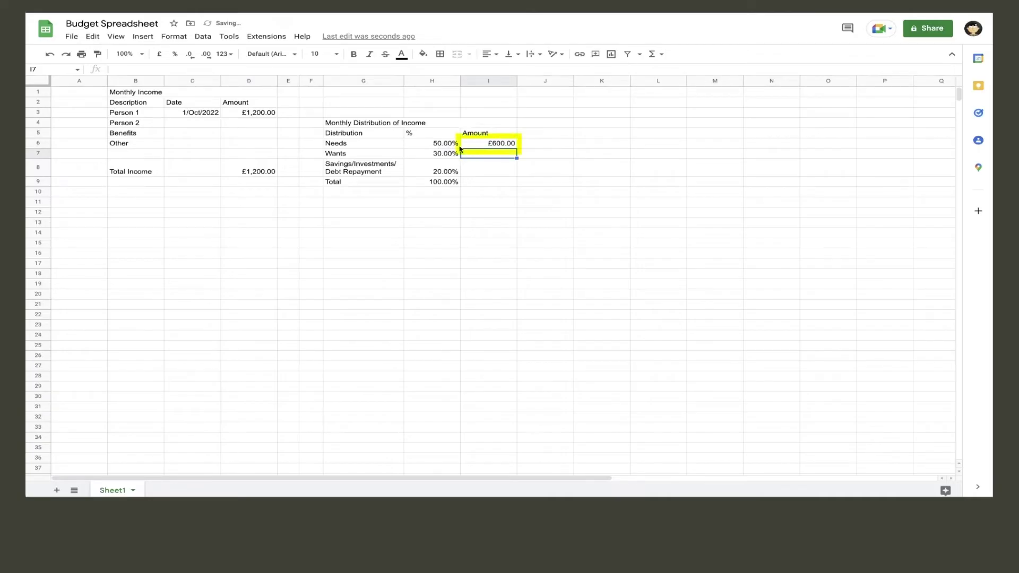
Step: Compute the Wants (£360.00) and Savings (£240.00) amounts from Total Income times their percentages
text(=sum()
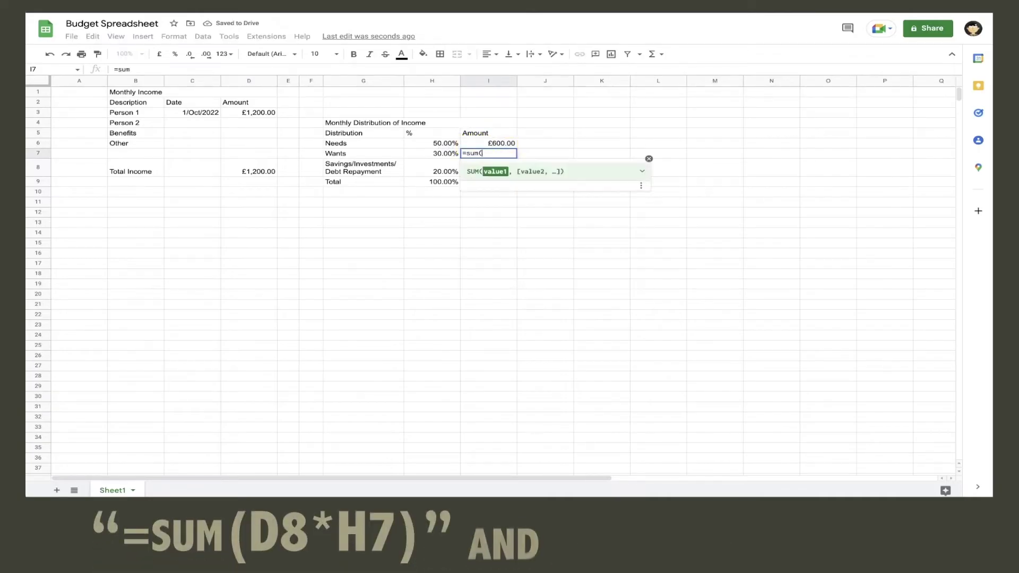
click(260, 166)
text(*)
click(389, 160)
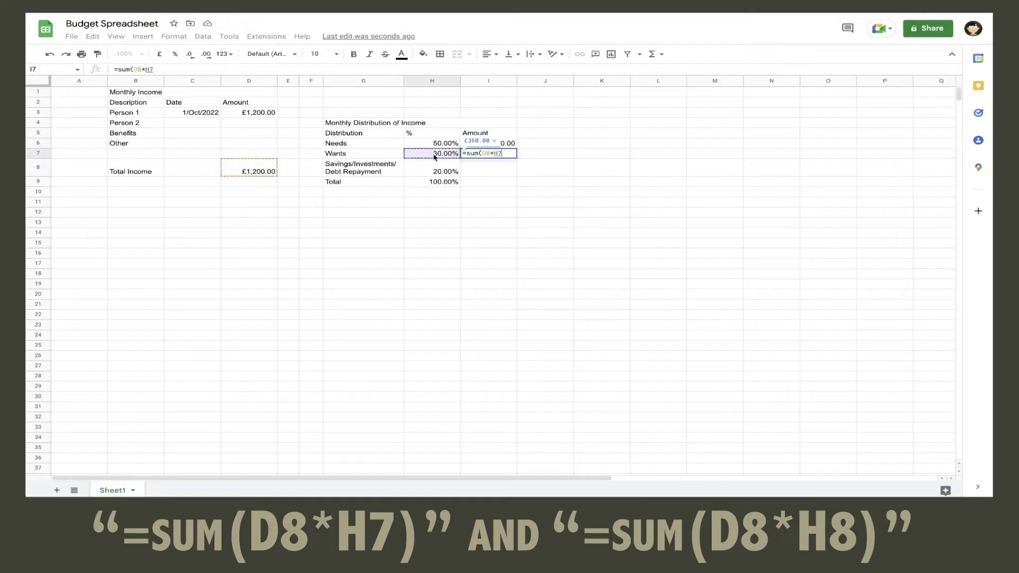
text())
key(Return)
text(=sum()
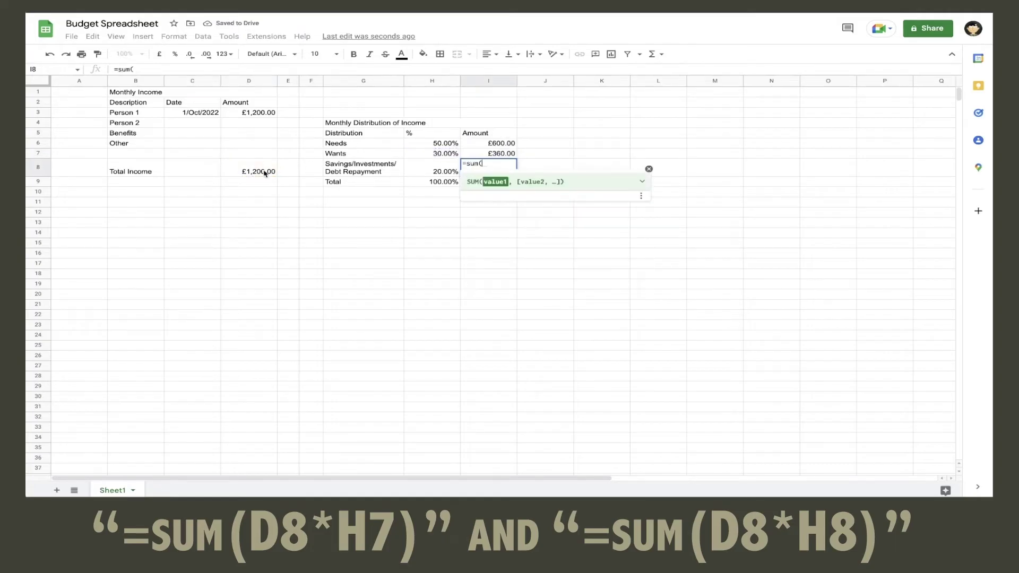
click(265, 173)
text(*)
click(430, 170)
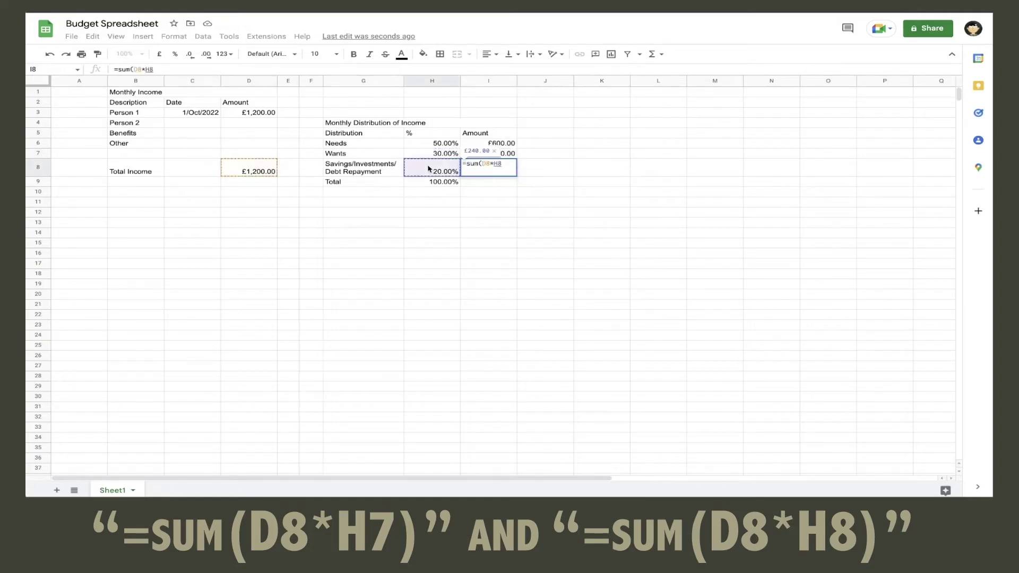
text())
key(Return)
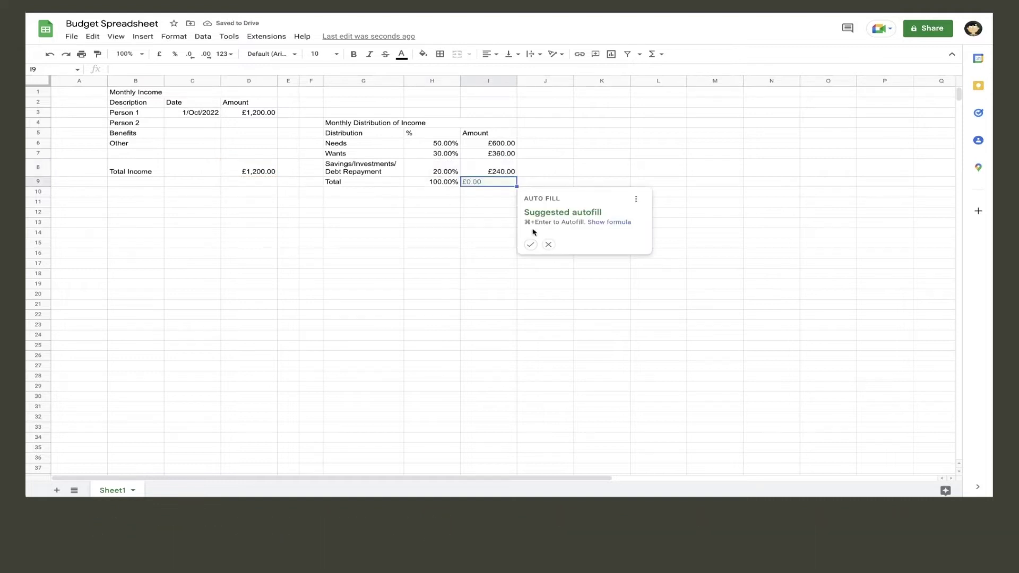
Step: Total the amounts with =SUM(I6:I8) in I9, showing £1,200.00
text(=s)
key(Down)
key(Down)
key(Down)
key(Tab)
key(Return)
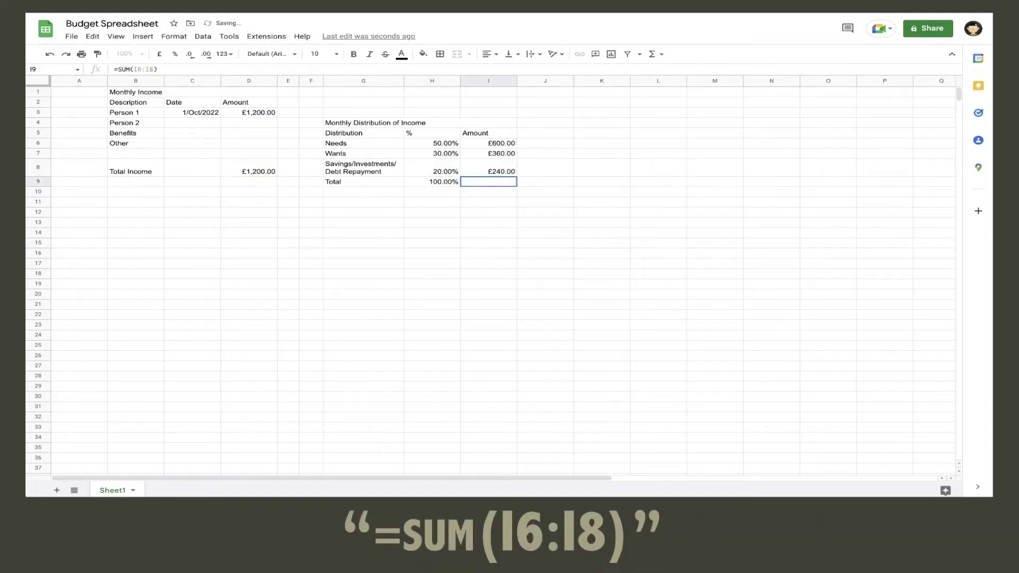
click(541, 206)
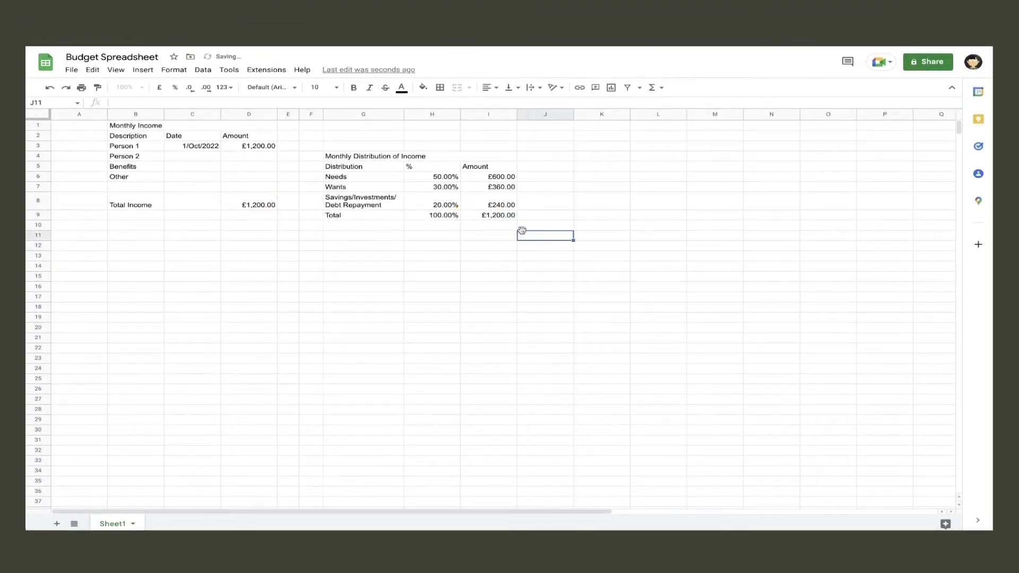
Step: Move the distribution table G4:I9 up one row and narrow spacer columns J and K
drag(345, 156, 489, 187)
drag(421, 200, 467, 215)
key(ctrl+x)
click(345, 146)
key(ctrl+v)
click(432, 205)
drag(546, 117, 706, 146)
Step: Enter the Left Over table labels: Description, Date, Amount, Total Income, Total Expenses, Total Left over
text(Left Over)
key(Return)
text(Description)
key(Tab)
text(Date)
key(Tab)
text(Amount)
key(Return)
text(Total Income)
key(Return)
text(Total Expenses)
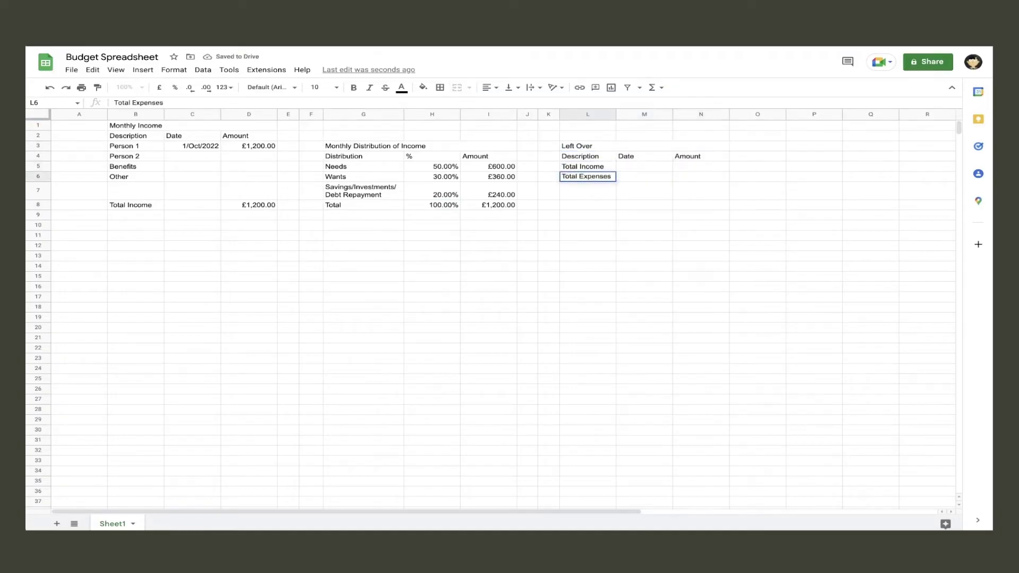
key(Return)
key(Return)
text(Total Left over)
Step: Format the Left Over date cells as day/month/year and the amounts as pounds currency
click(644, 166)
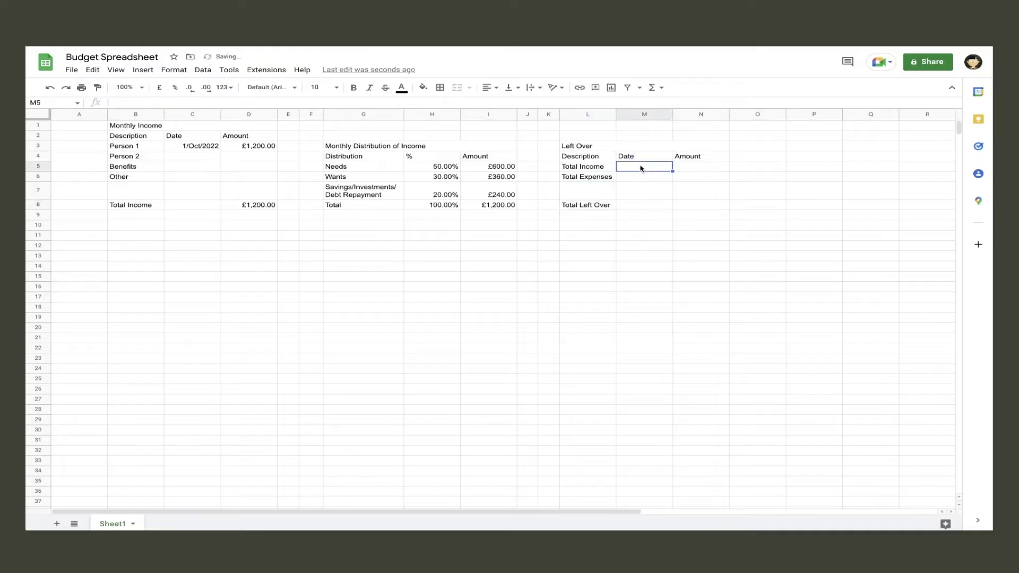
drag(644, 166, 644, 205)
click(175, 70)
mouse_move(194, 112)
click(405, 350)
drag(700, 166, 701, 205)
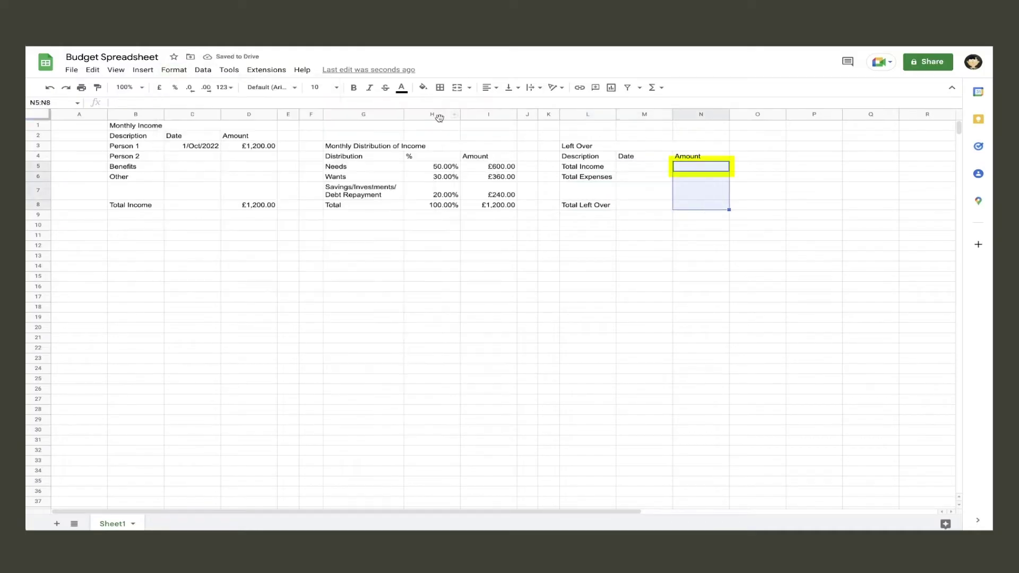
click(159, 88)
click(705, 215)
Step: Link the Left Over Total Income to the monthly Total Income with =D8
click(689, 169)
text(=)
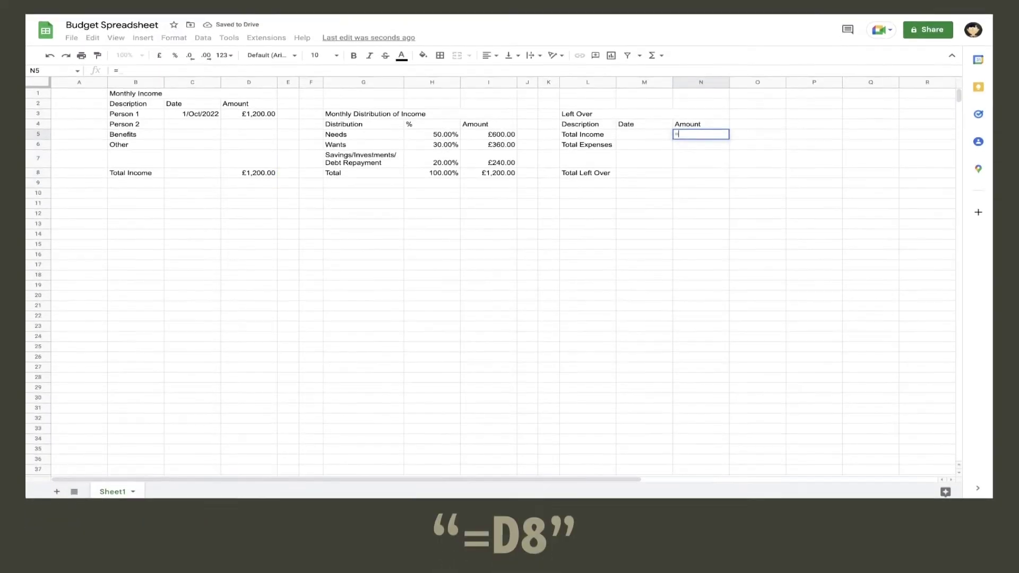
click(257, 174)
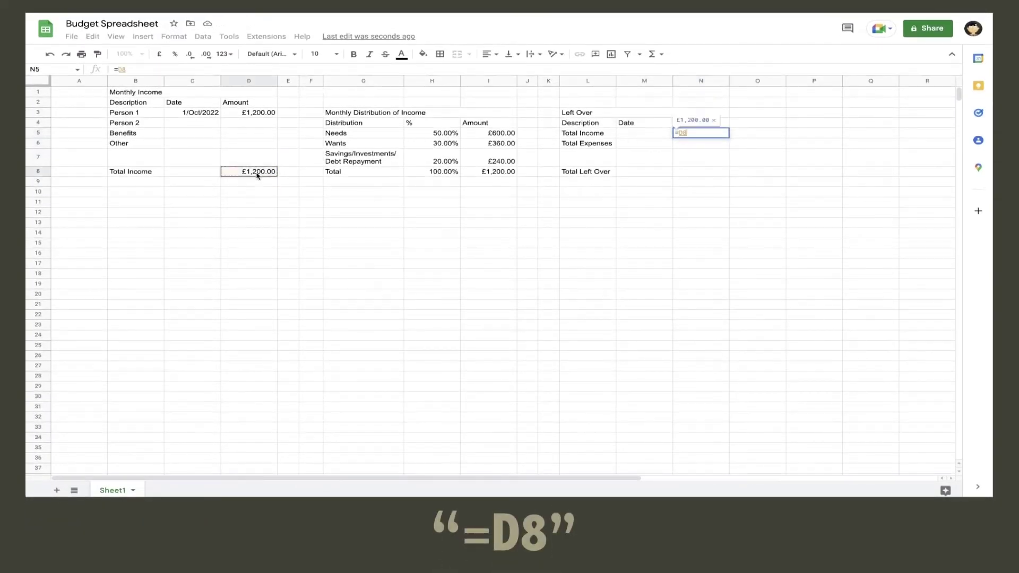
key(Return)
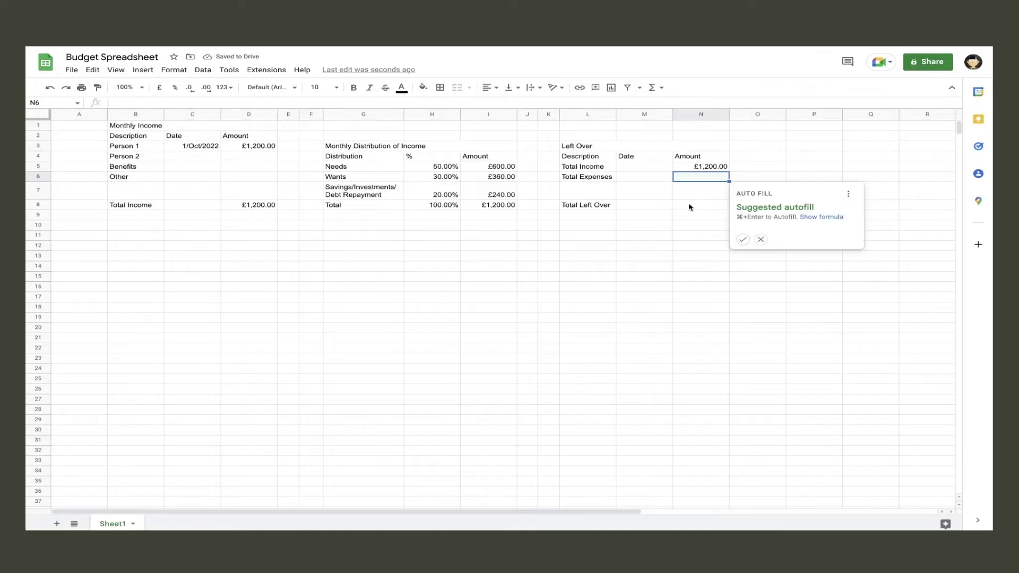
Step: Calculate Total Left Over as =SUM(N5-N6), giving £1,200.00
click(689, 207)
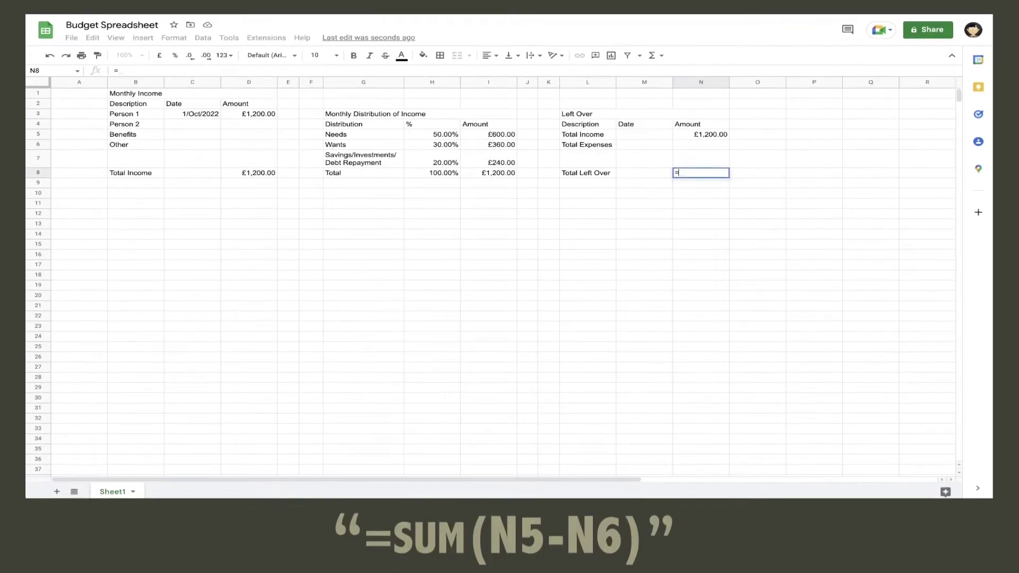
text(sum()
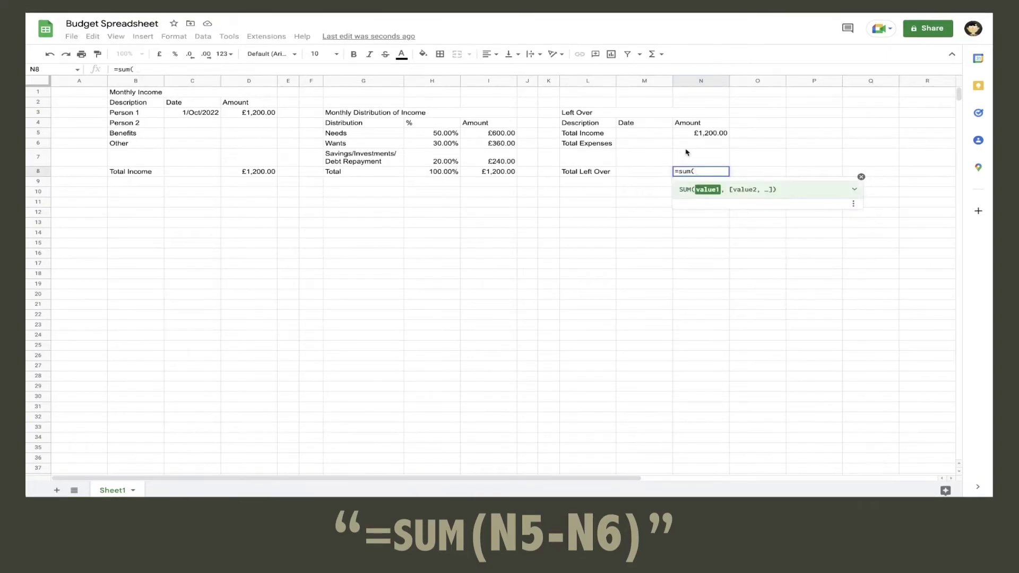
click(691, 134)
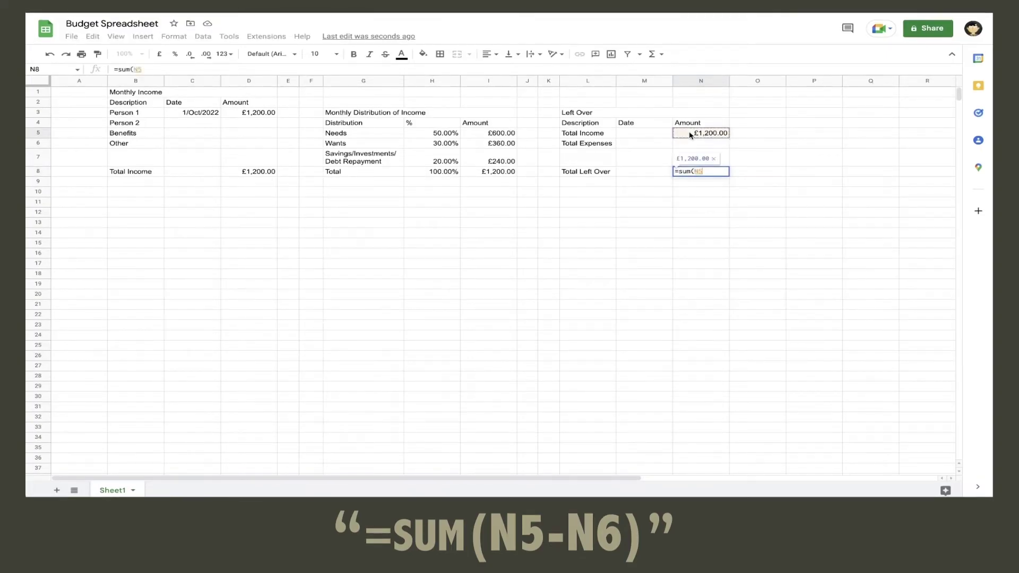
text(-)
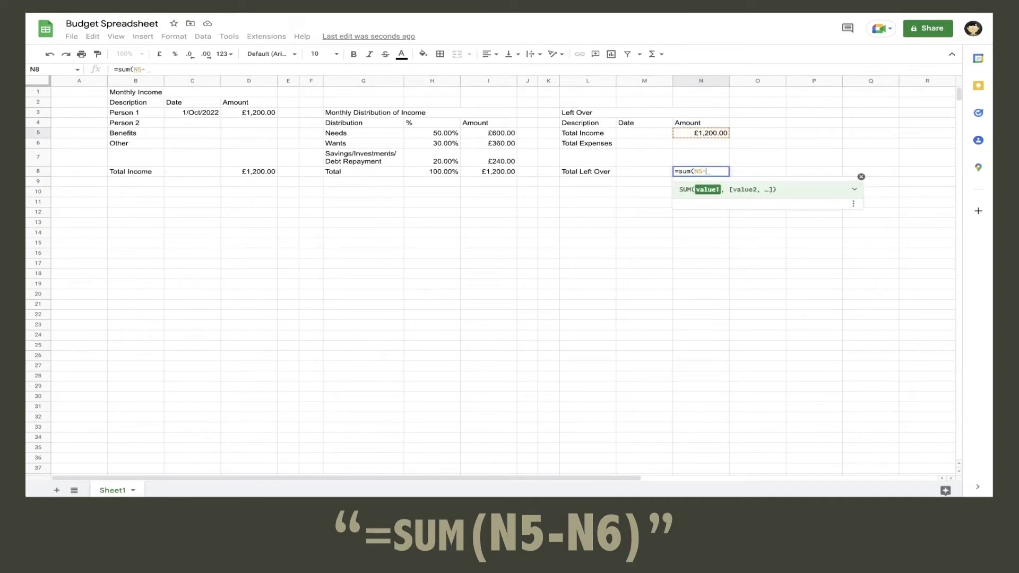
click(694, 144)
text())
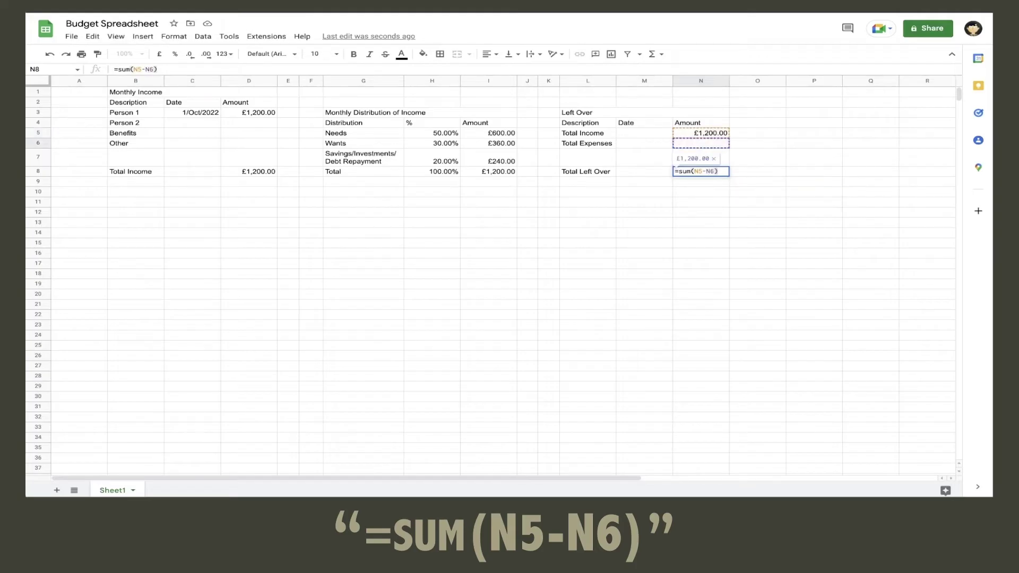
key(Return)
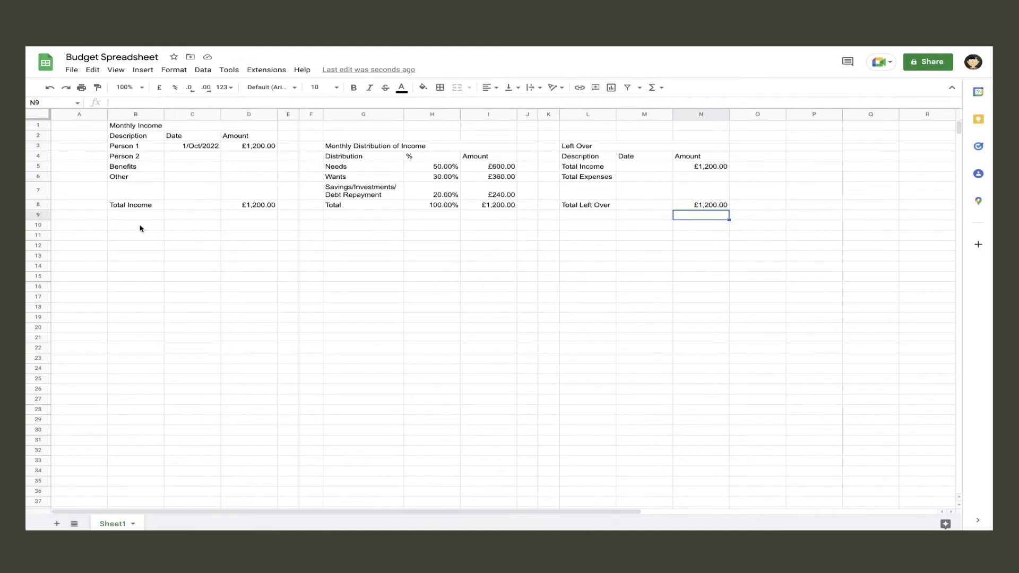
Step: Merge B10:N10 into an Expenses heading and B11:D11 into a Needs heading
drag(140, 228, 691, 230)
click(457, 87)
text(Expenses)
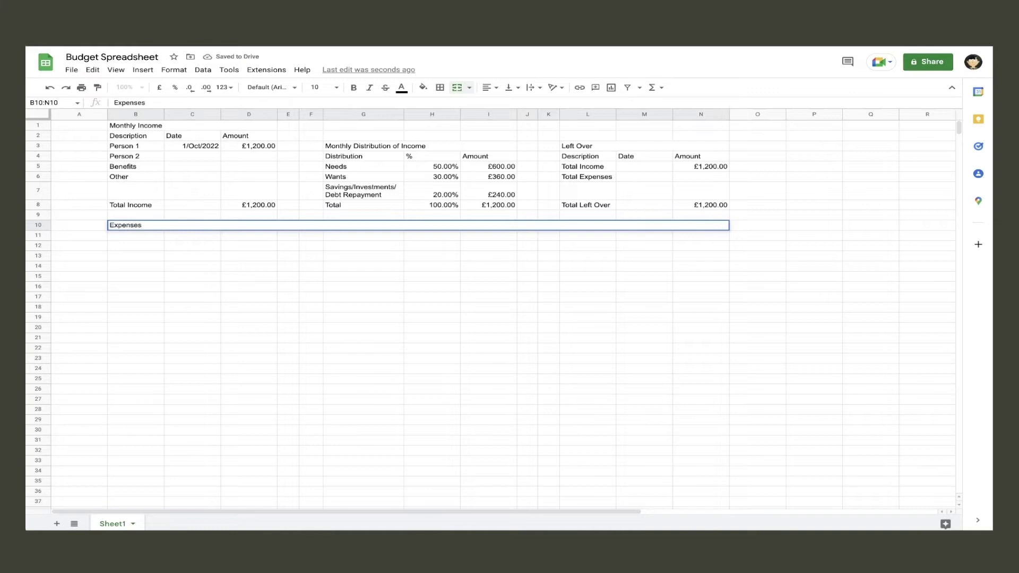
key(Return)
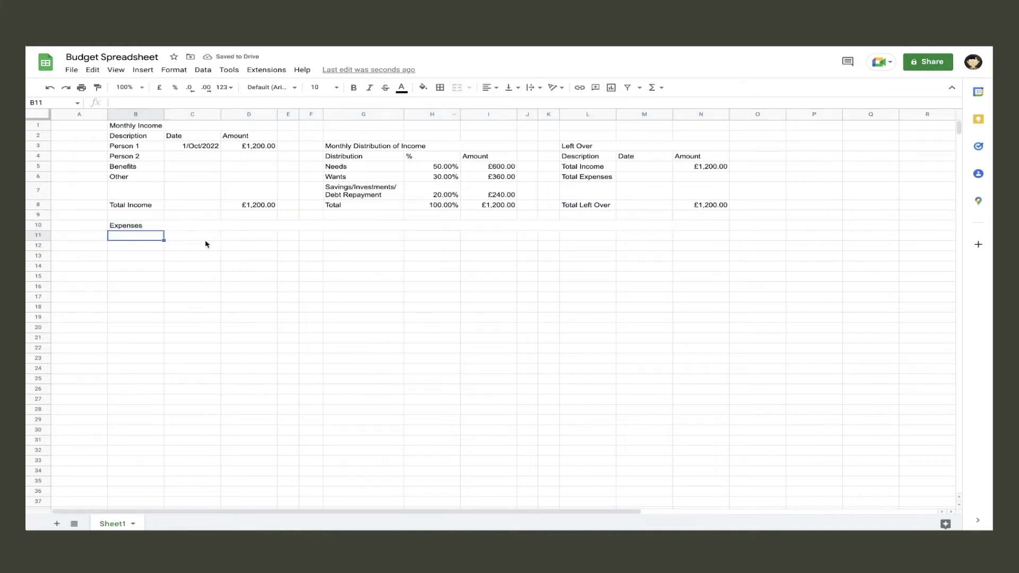
drag(159, 238, 268, 237)
click(458, 87)
text(Needs)
key(Return)
Step: Add Description, Date and Amount column headings to the Needs table
text(Description)
key(Tab)
text(Date)
key(Tab)
text(Amount)
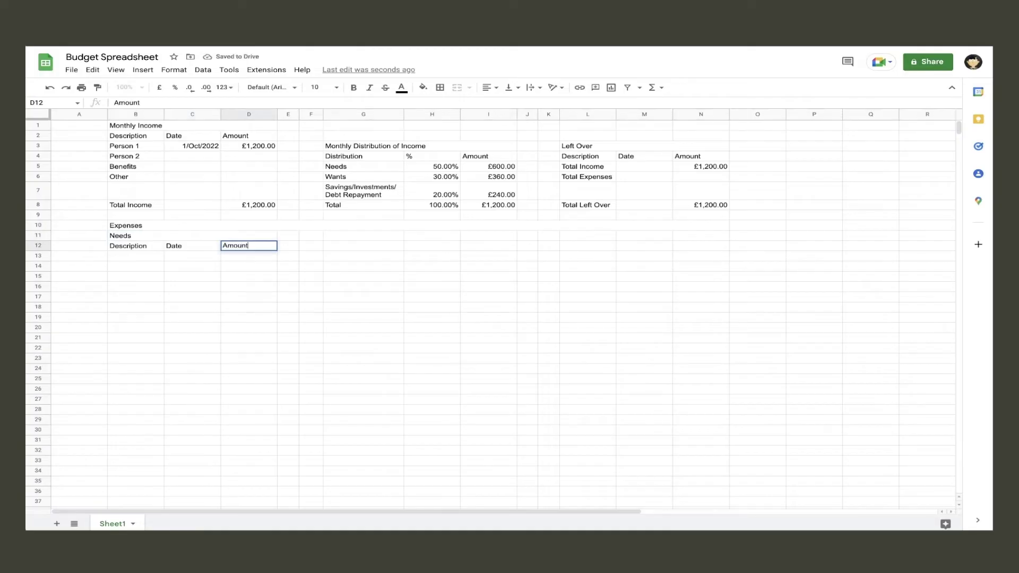
key(Return)
Step: List Rent/Mort, Utilities, Food Shop, Fuel, Phone, Broadband, Car Insurance, then Total Spent and Total Allocated
text(Rent/Mortgage)
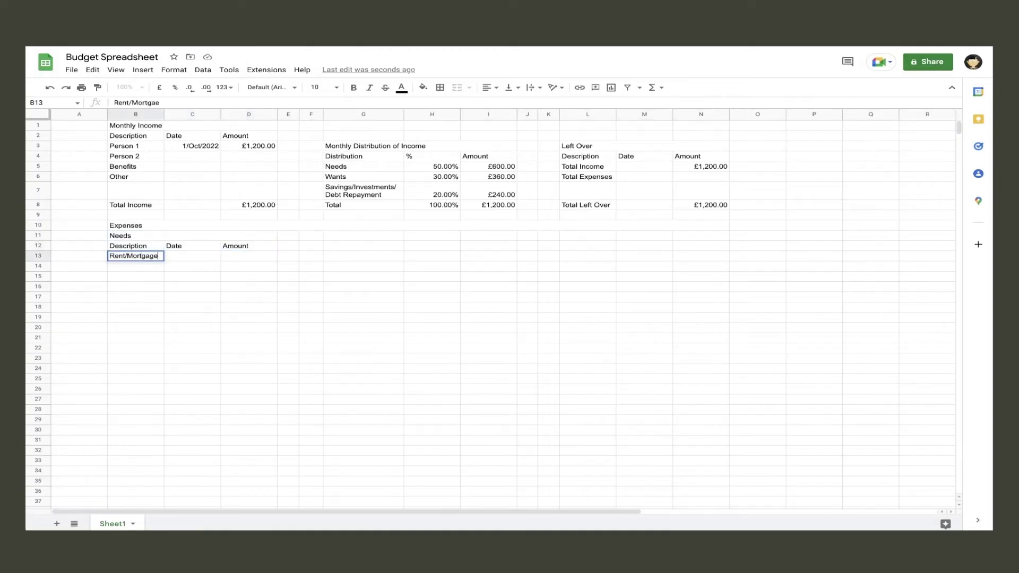
key(Return)
text(Utilities)
key(Return)
text(Food Shop)
key(Return)
text(Fuel)
key(Return)
text(Phone)
key(Return)
text(Broadband)
key(Return)
text(Car Insurance)
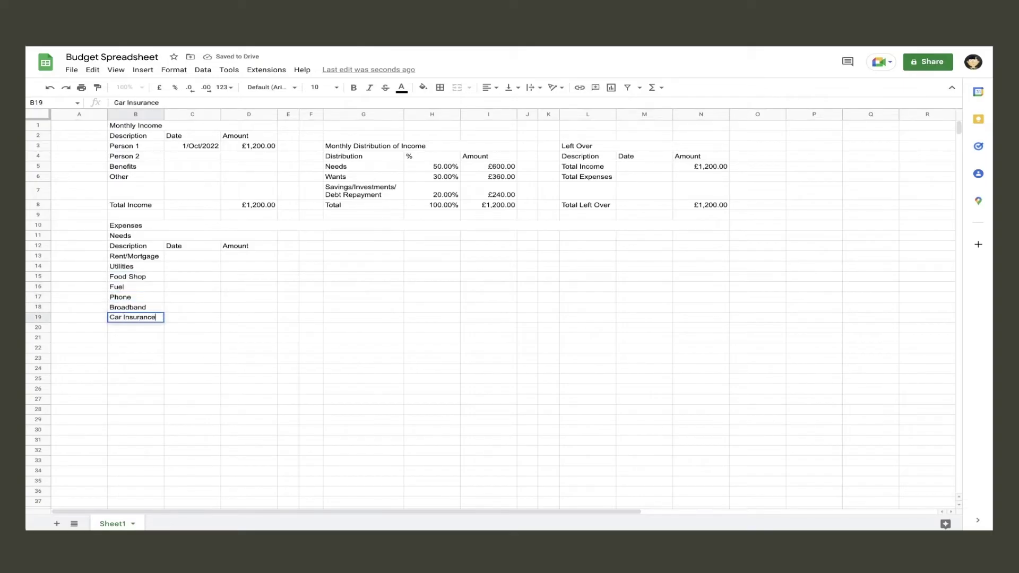
key(Return)
key(Return)
text(Total Spent)
key(Return)
text(Total Allocated)
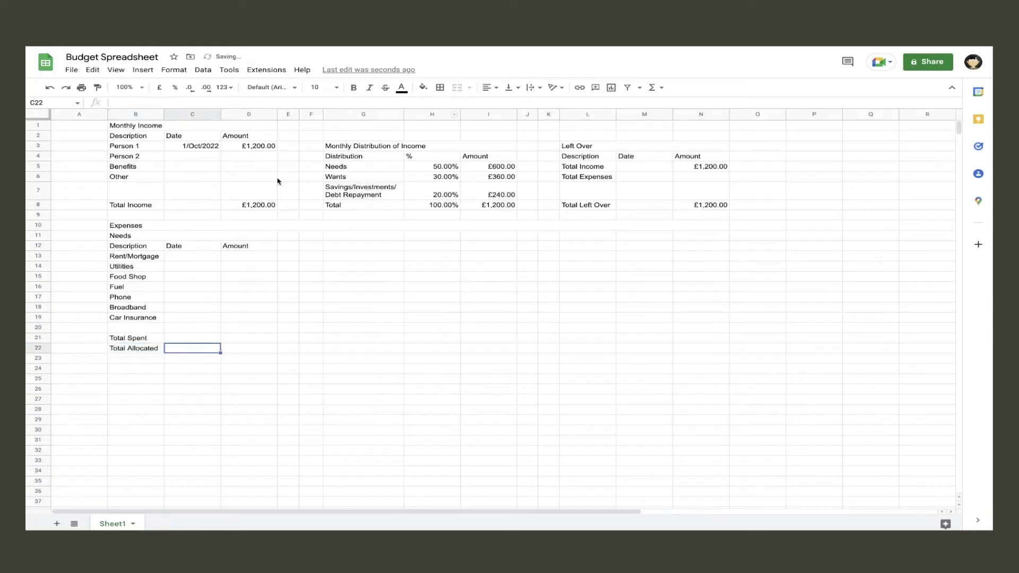
Step: Format the Needs date cells as dates and the amount cells as pounds currency
drag(198, 257, 193, 349)
click(174, 70)
mouse_move(201, 112)
click(397, 348)
drag(249, 256, 249, 351)
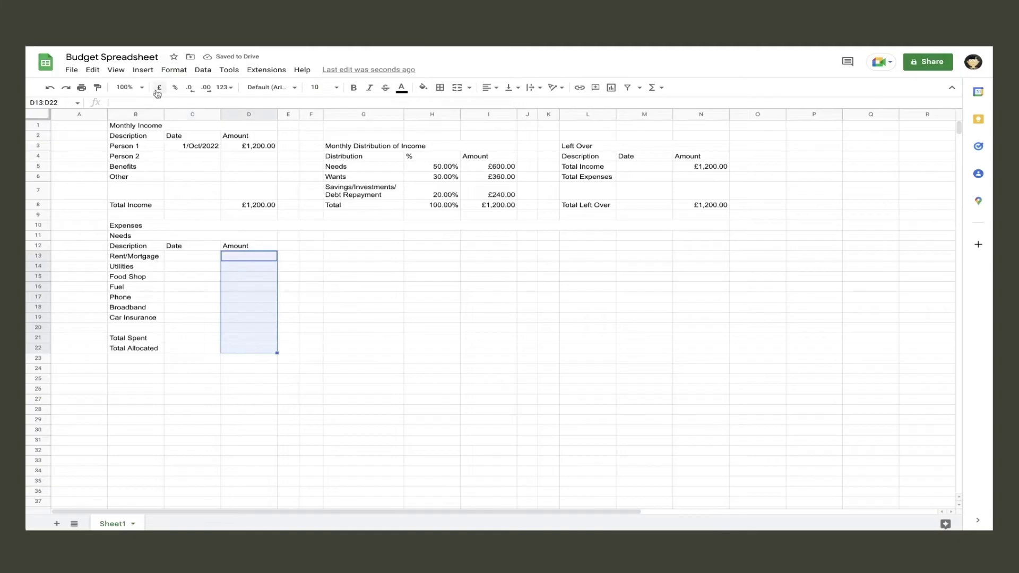
click(159, 87)
click(304, 301)
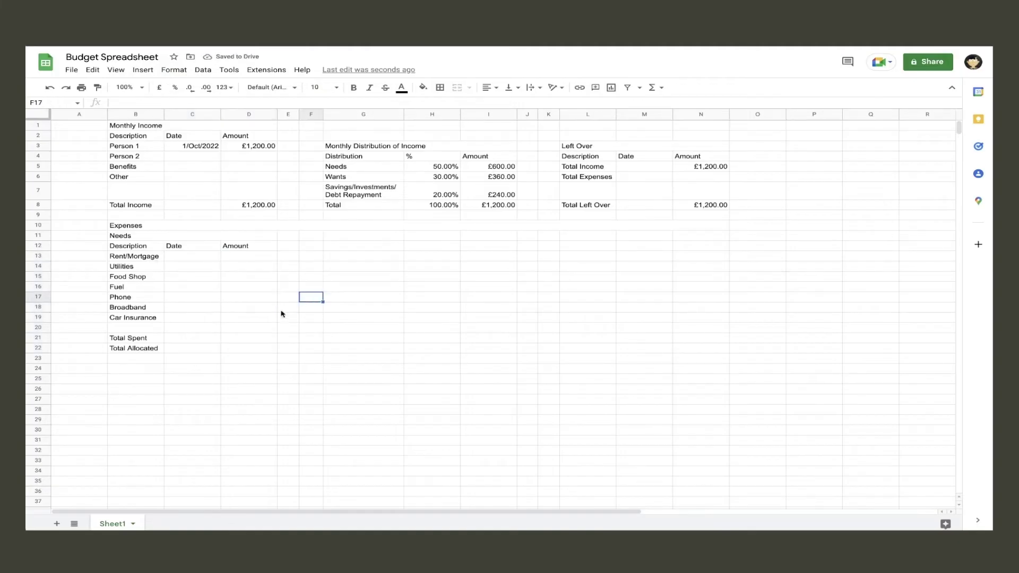
Step: Set Total Spent to =SUM(D13:D20) and point Total Allocated at the £600.00 Needs share
click(249, 341)
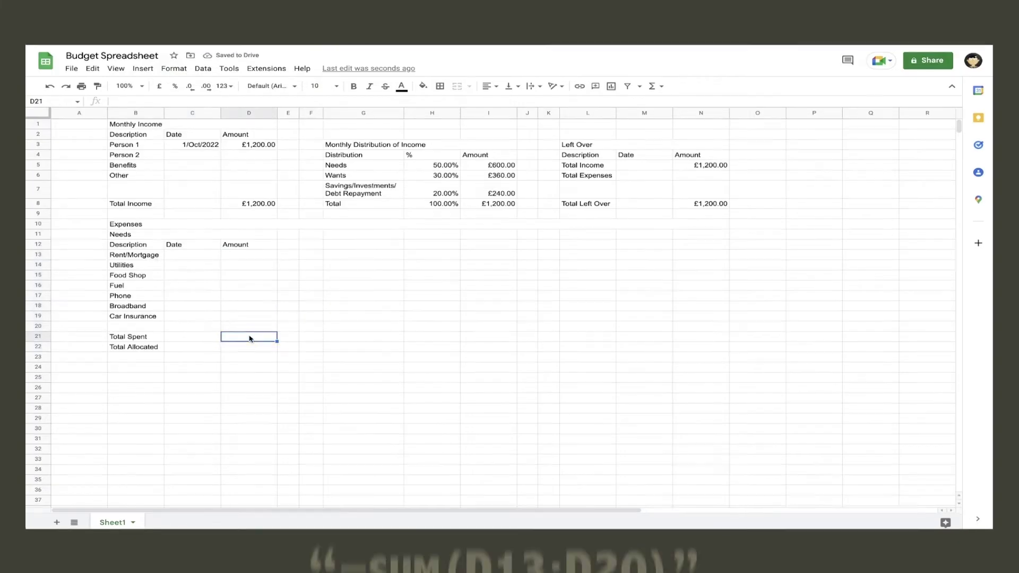
text(=sum()
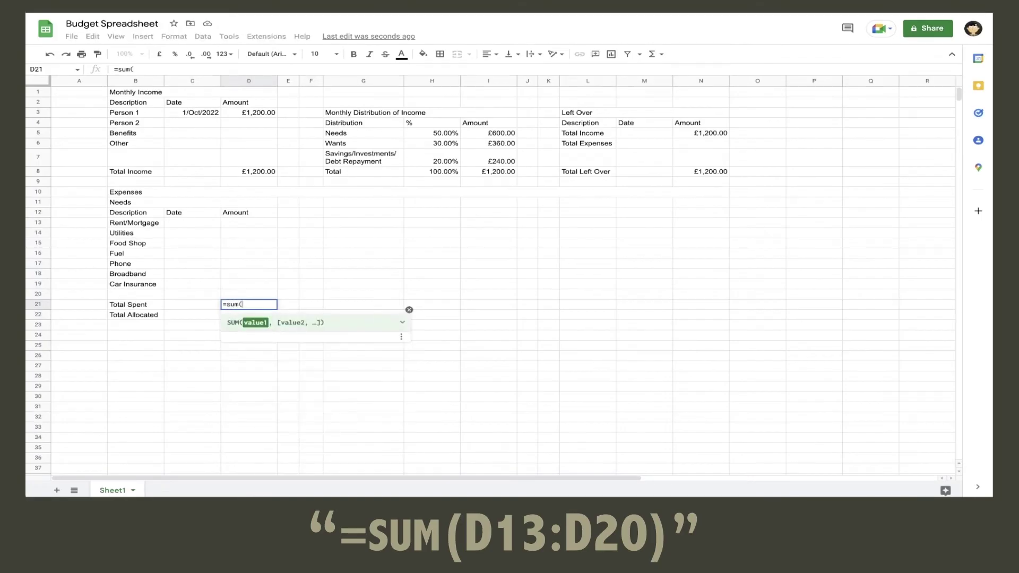
drag(248, 223, 249, 294)
text())
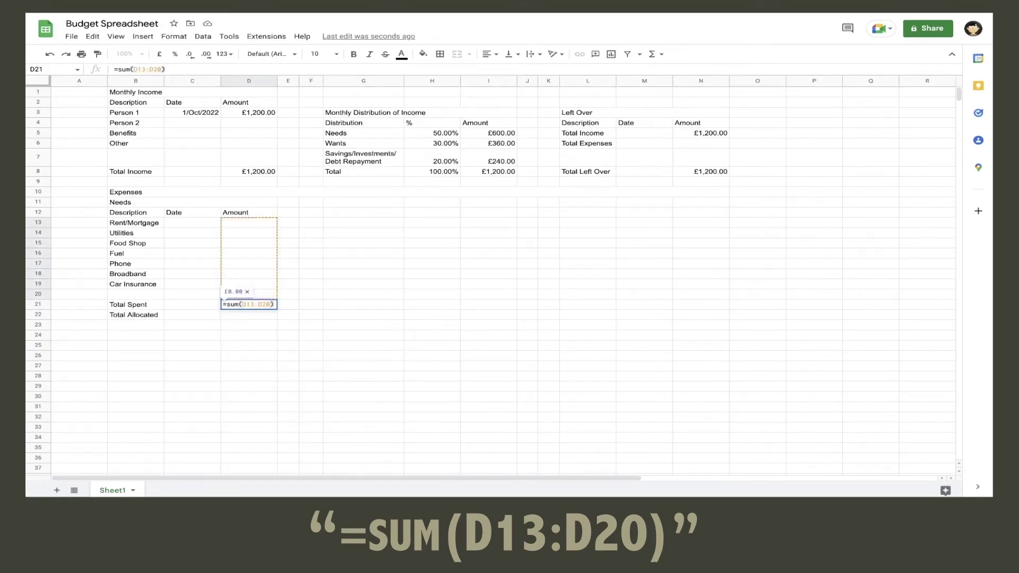
key(Return)
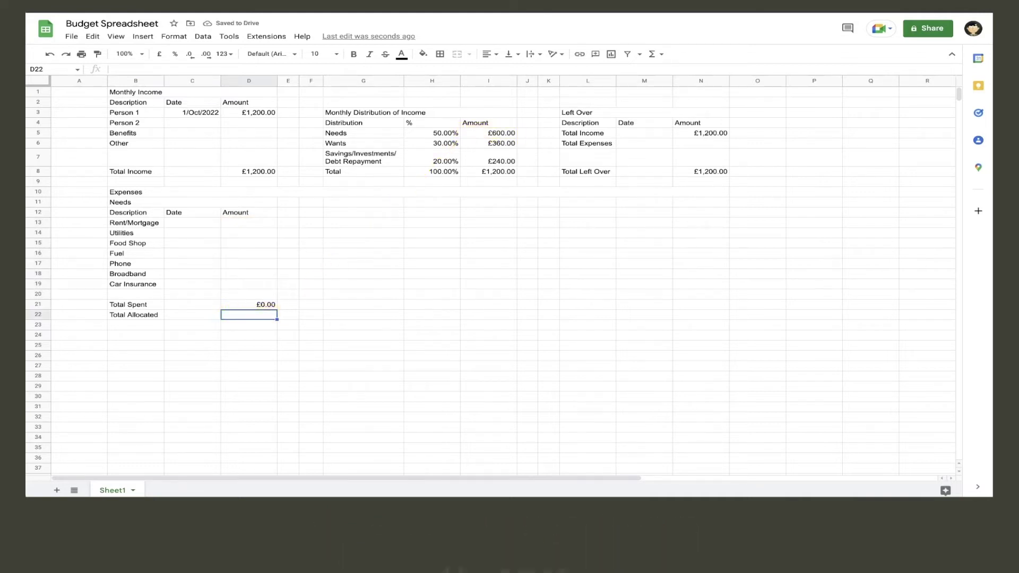
text(=)
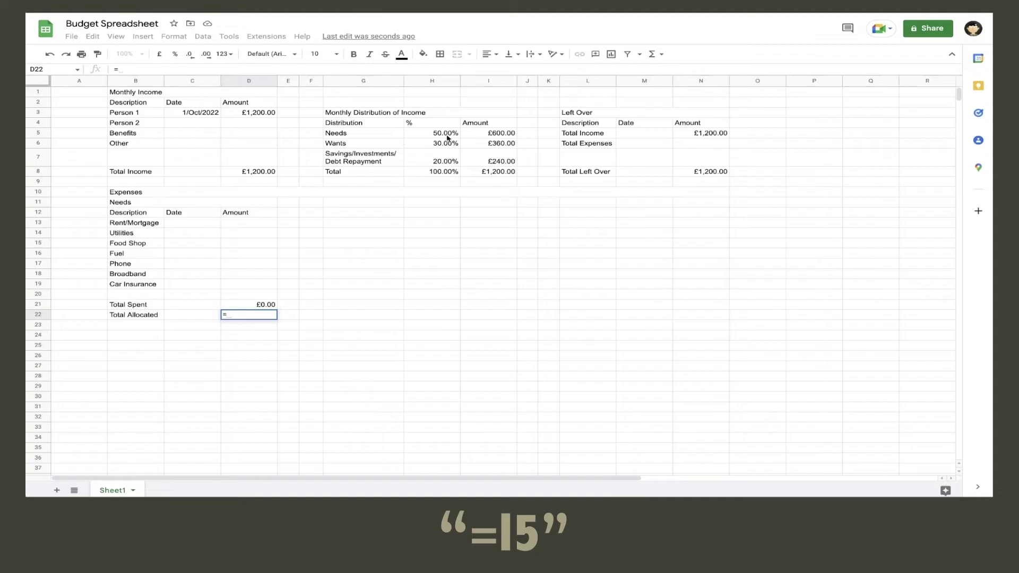
click(495, 136)
Step: Copy the Needs table alongside as a Wants table and clear its item names
key(Return)
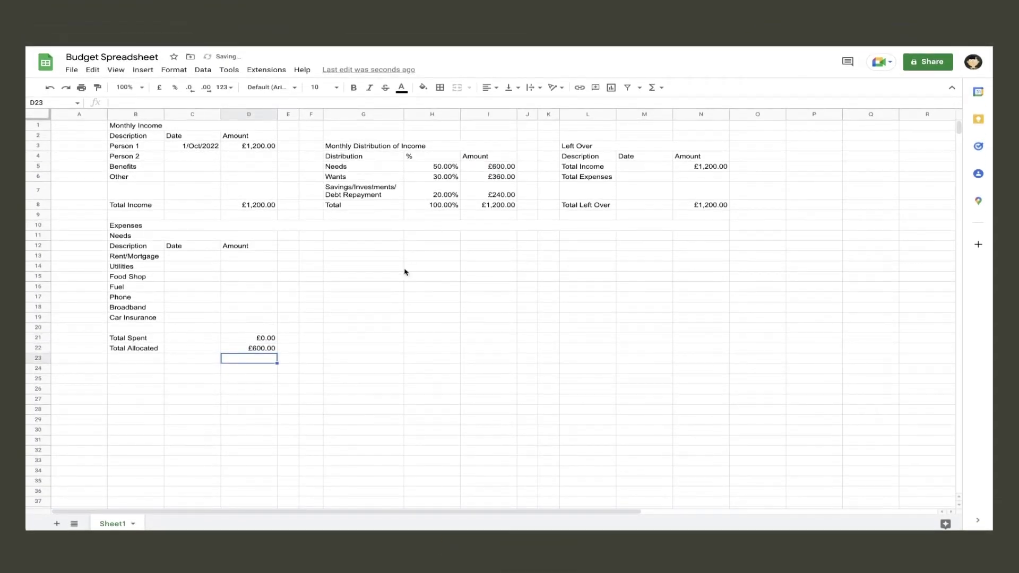
drag(129, 237, 205, 348)
key(ctrl+c)
click(336, 237)
key(ctrl+v)
click(340, 235)
text(Wants)
drag(377, 257, 369, 318)
key(Delete)
Step: List the Wants items: Netflix, Amazon Prime, Clothes Shopping, Eating Out/Take Away, Family Days Out, Discretionary Spending, Kids Clubs
text(Netflix)
key(Return)
text(Amazon Prime)
key(Return)
text(Clothes Shopping)
key(Return)
text(Eating Out/Take Away)
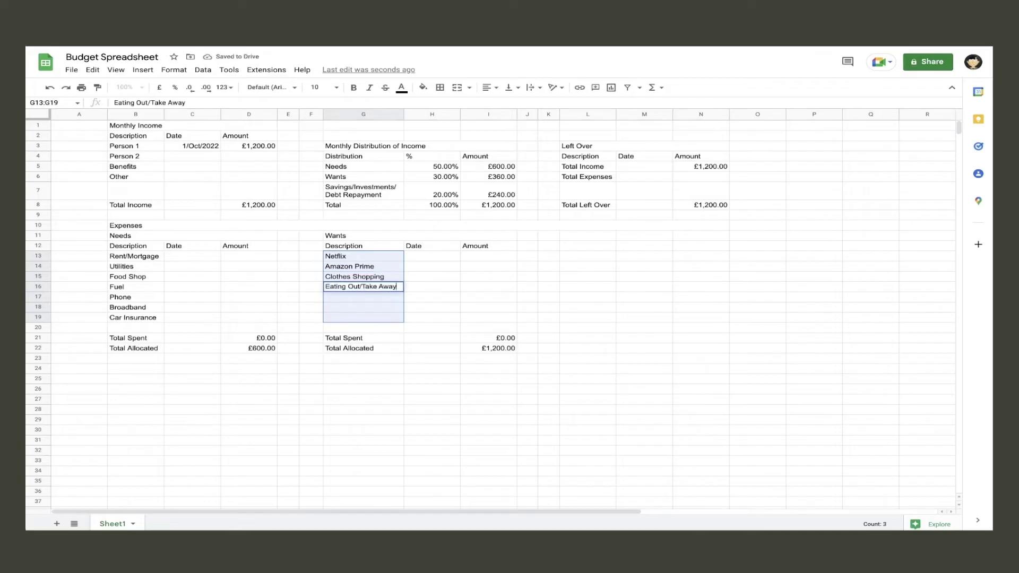
key(Return)
text(Family Days Out)
key(Return)
text(Discretionary Spending)
key(Return)
text(Kids CLubs)
key(Return)
Step: Set the Wants Total Allocated to =I6, giving £360.00
click(486, 315)
text(=I6)
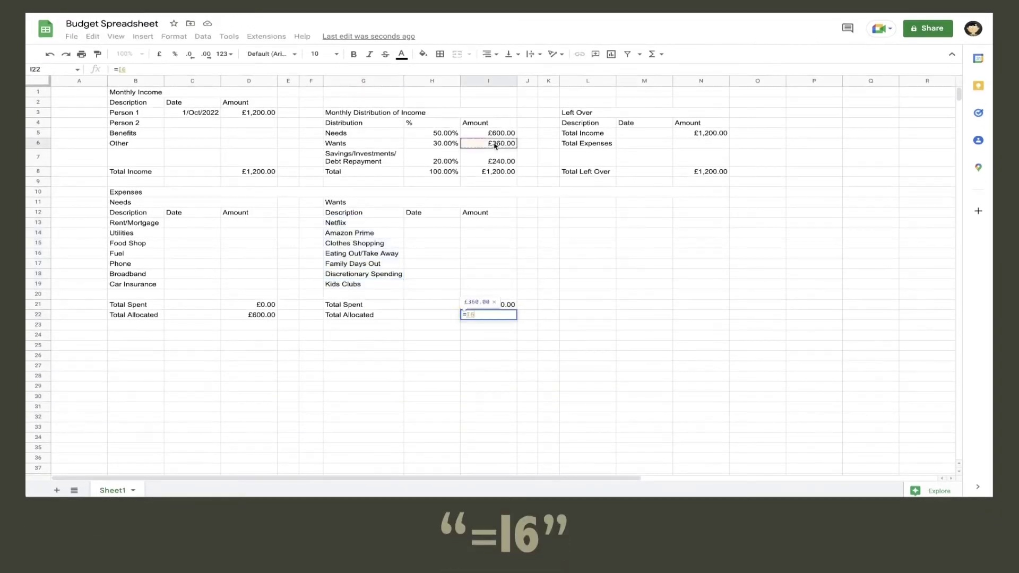
key(Return)
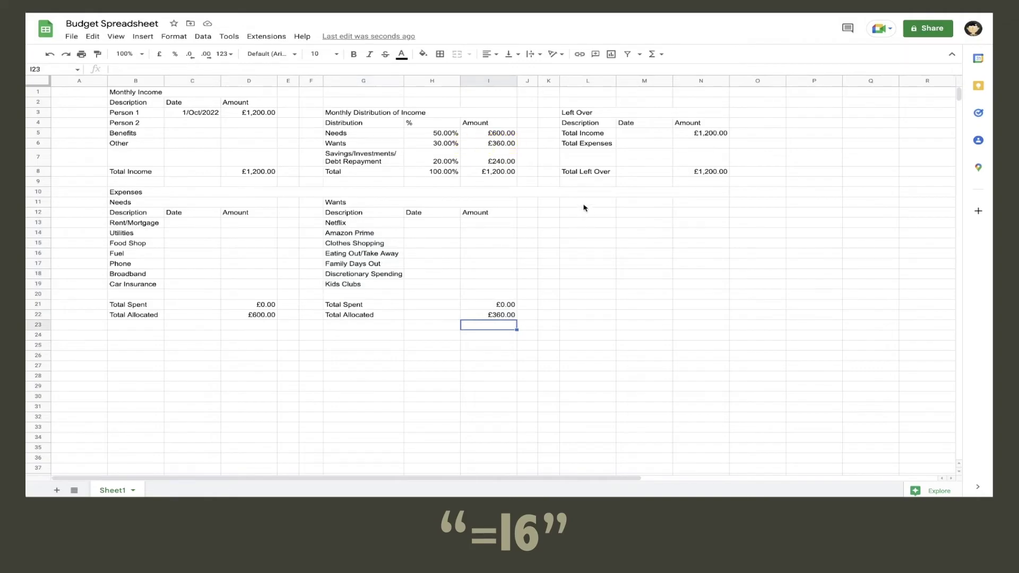
Step: Add a third copy titled Savings/Investments/Debt Repayment, clear its items, and allocate =I7
click(583, 202)
key(ctrl+v)
drag(706, 202, 592, 204)
text(Savings/Investments/Debt Repayment)
key(Return)
click(580, 223)
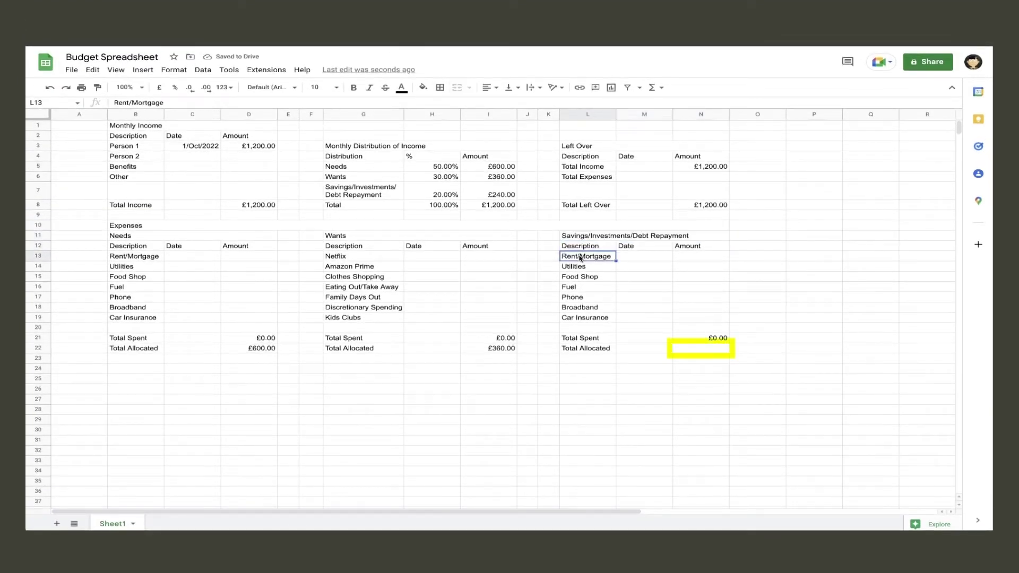
drag(581, 258, 583, 318)
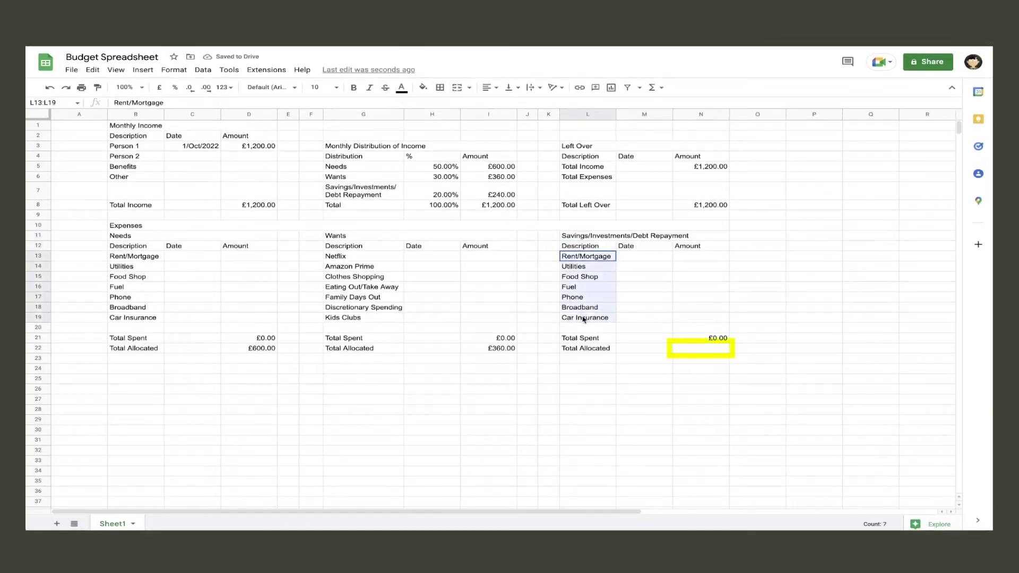
key(Delete)
click(700, 349)
text(=I7)
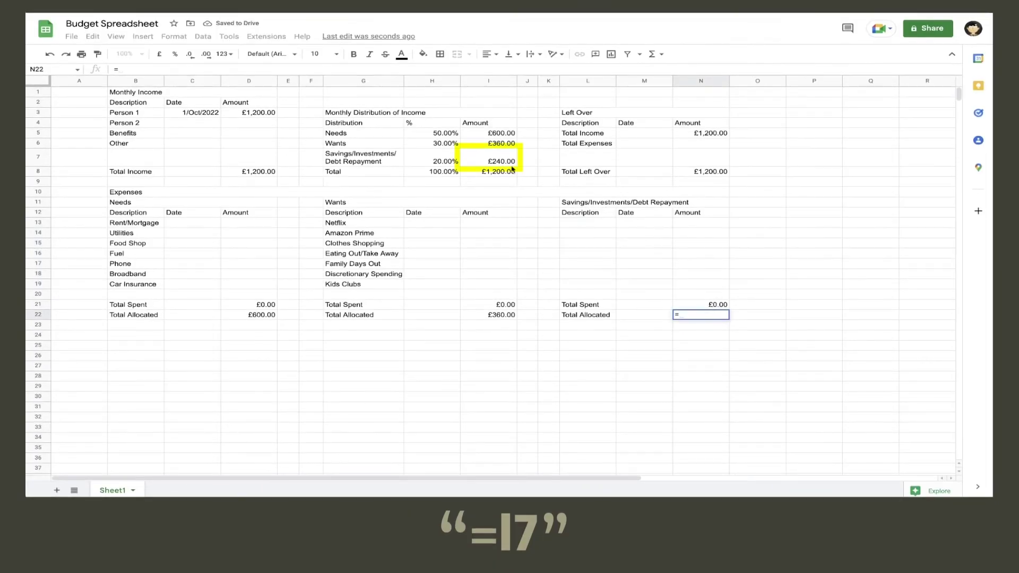
key(Return)
Step: List Credit Card, Car Loan, Sink Fund, Emergency Fund, Investment ISA, Child Savings, and widen column L
click(570, 221)
text(Credit Card)
key(Return)
text(Car Loan)
key(Return)
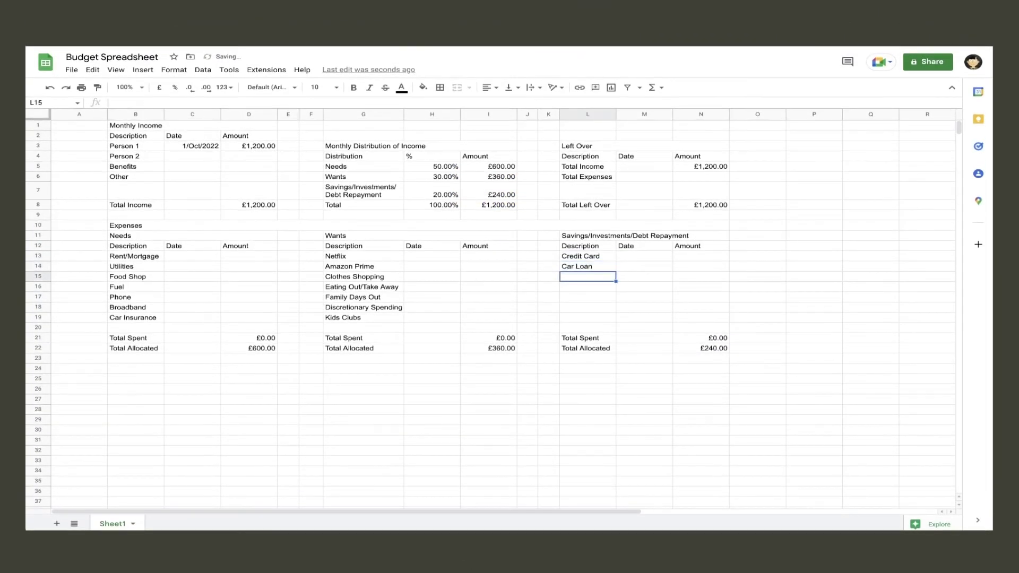
text(Sink Fund)
key(Return)
text(Emergency Fund)
key(Return)
text(Investment ISA)
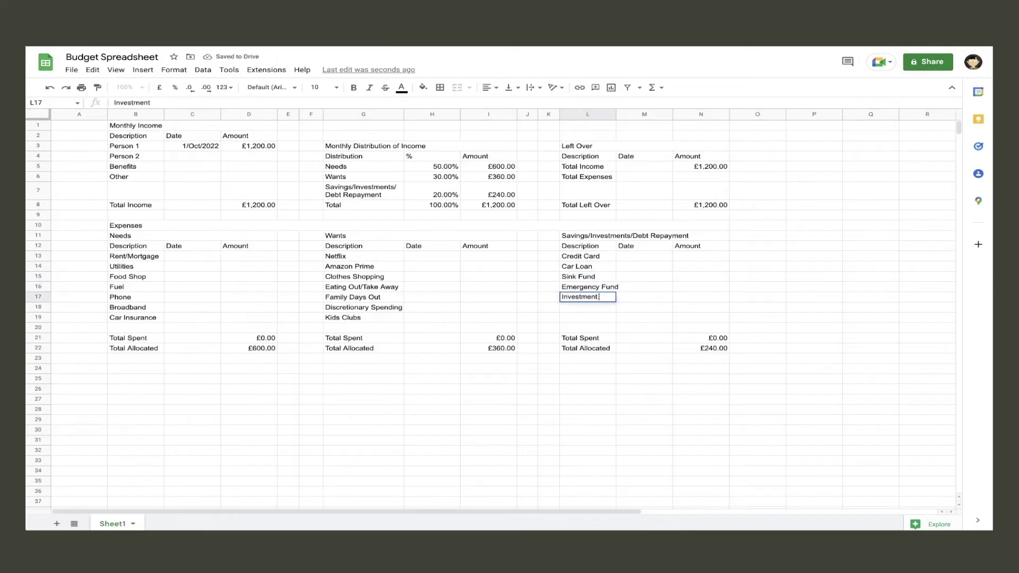
key(Return)
text(Child Savin)
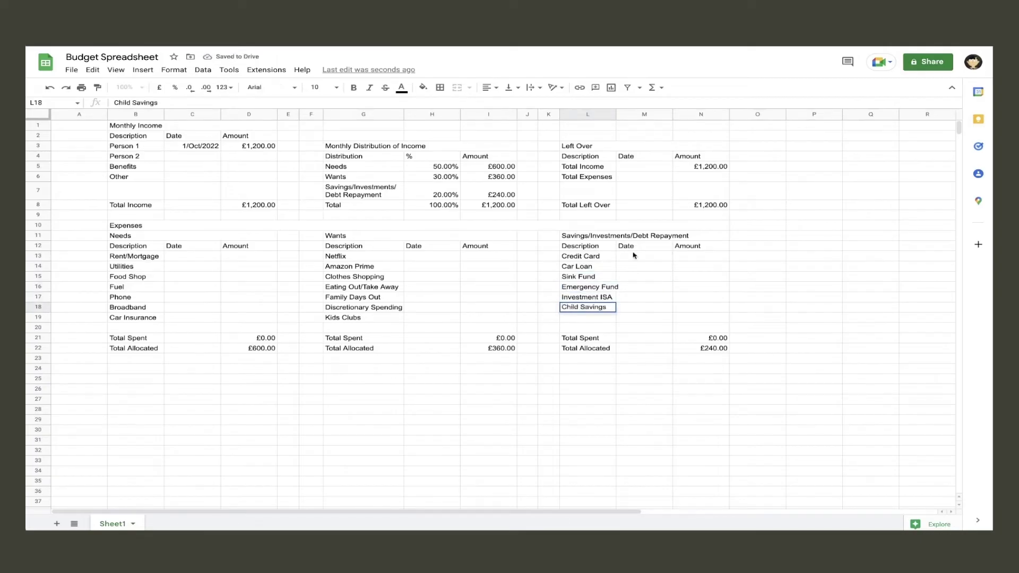
text(gs)
click(645, 297)
drag(615, 114, 623, 116)
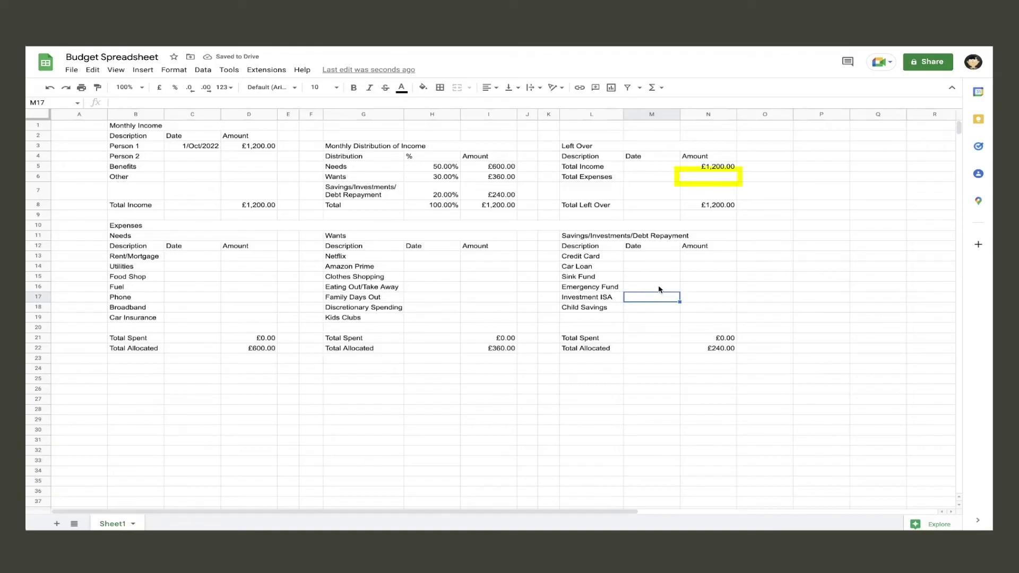
Step: Enter =SUM(D21+I21+N21) in N6 so Total Expenses adds the Needs, Wants and savings Total Spent
click(706, 179)
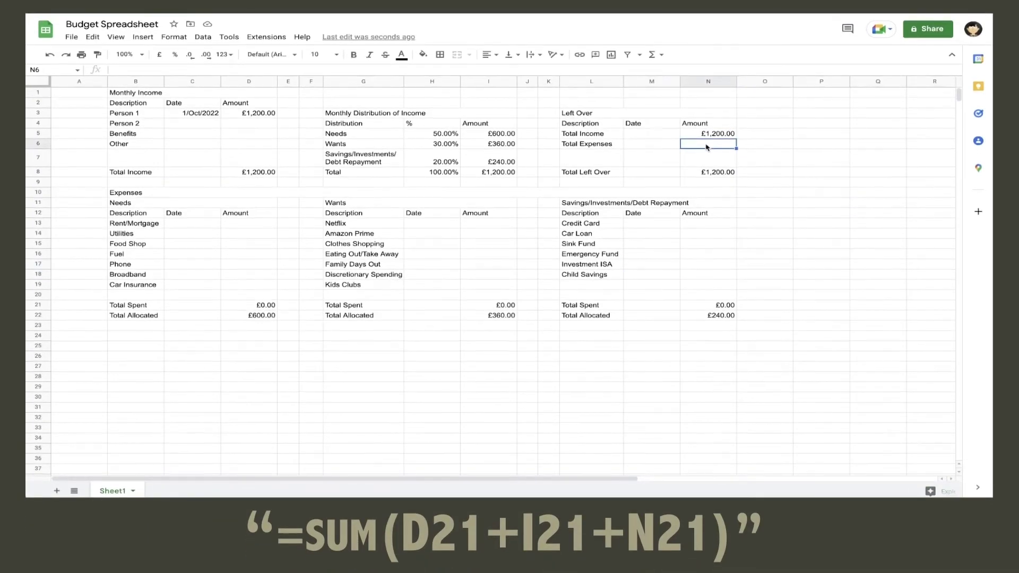
text(=sum()
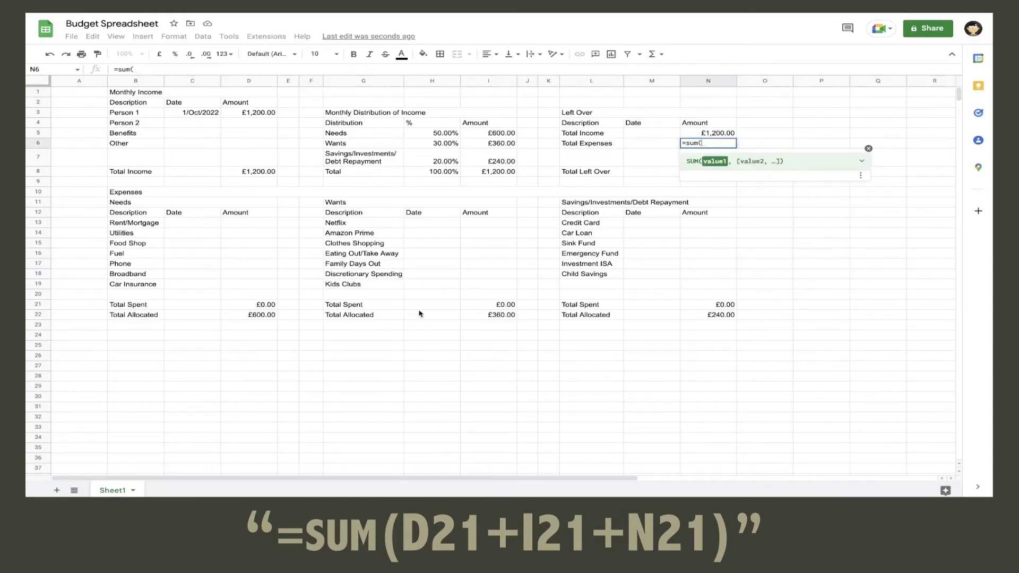
click(268, 306)
text(+)
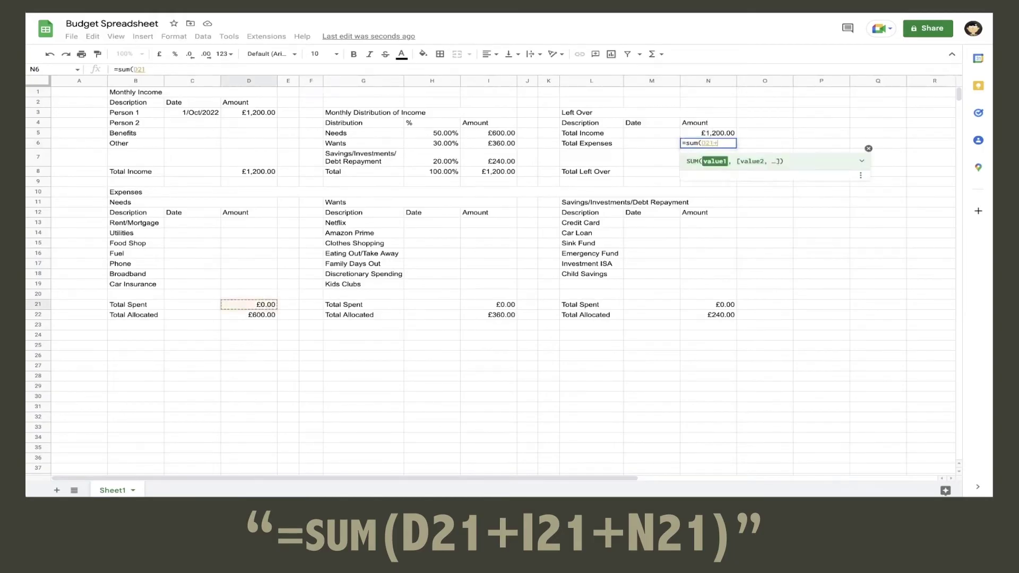
click(491, 307)
text(+)
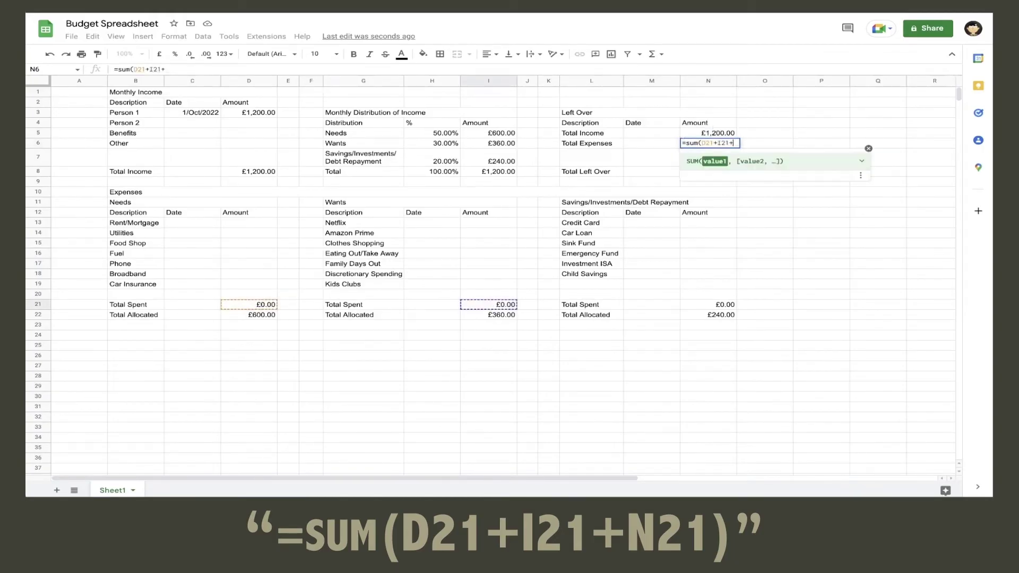
click(712, 305)
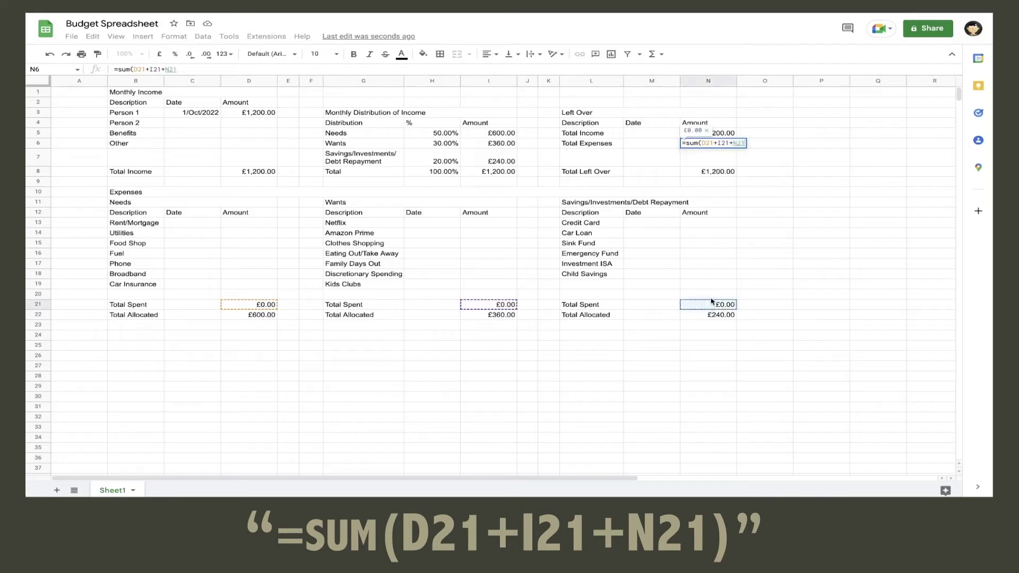
text())
key(Return)
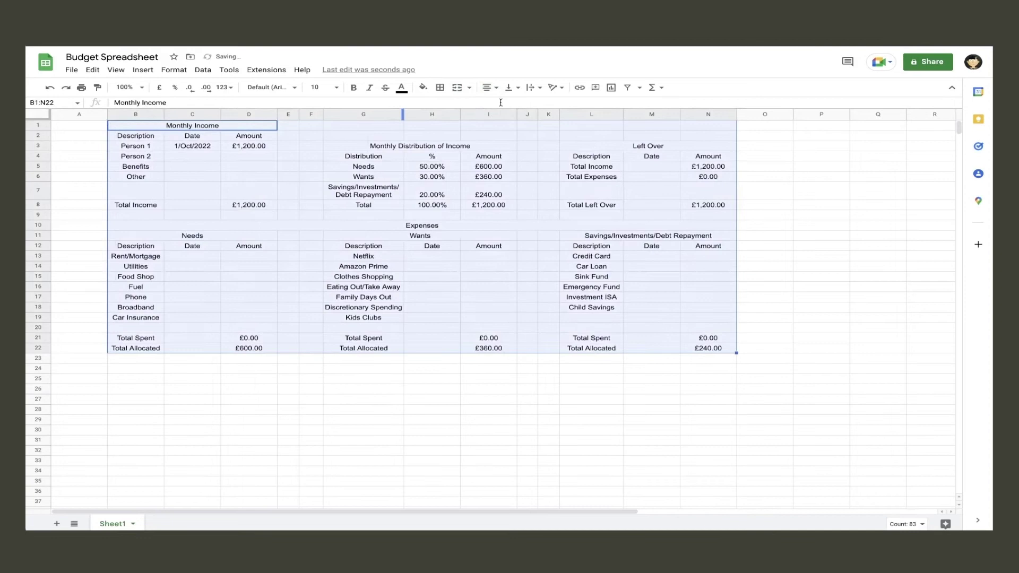
Step: Make the Monthly Income, Monthly Distribution of Income and Left Over headings bold 14 pt
click(194, 94)
click(325, 87)
click(319, 183)
click(354, 87)
click(420, 145)
click(325, 87)
click(318, 183)
click(354, 87)
click(648, 150)
Step: Bold the top tables' column header rows and the Needs, Wants and savings headings
drag(117, 139, 249, 139)
key(ctrl+b)
drag(345, 162, 488, 162)
key(ctrl+b)
drag(592, 162, 709, 162)
key(ctrl+b)
click(192, 241)
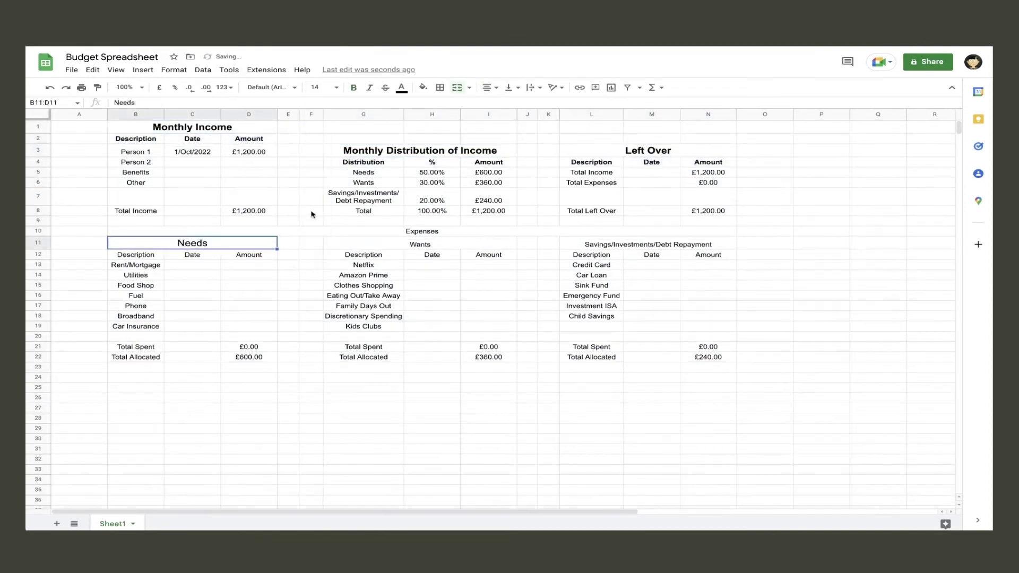
click(420, 241)
click(648, 244)
Step: Widen columns N and L and make the Expenses heading and expense table headers bold
drag(737, 114, 745, 114)
drag(623, 114, 635, 114)
click(431, 231)
click(325, 87)
click(319, 183)
click(354, 87)
drag(193, 243, 657, 244)
click(325, 87)
click(318, 170)
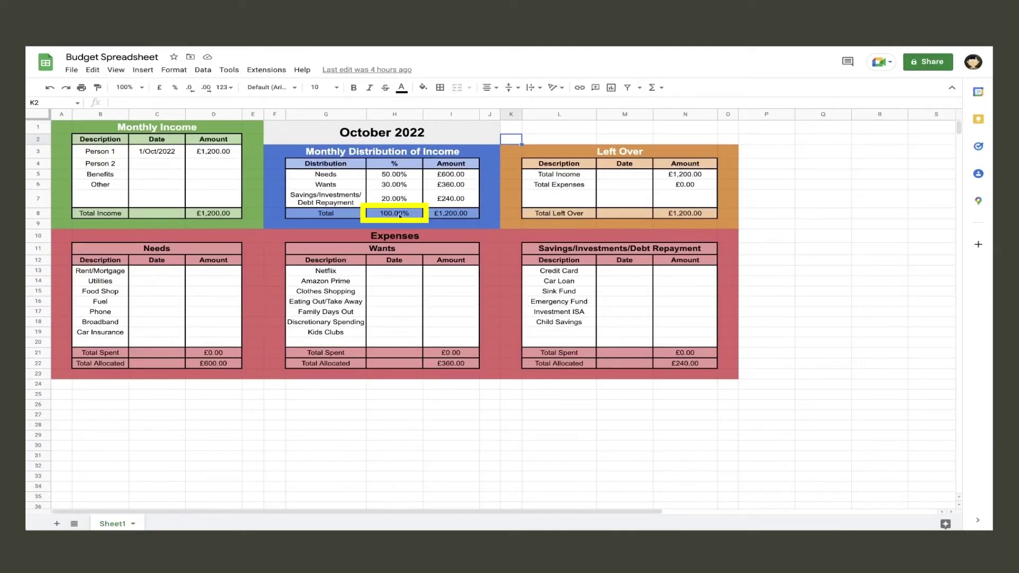
Step: Add a conditional rule filling H8 red when its text does not contain 100
click(400, 214)
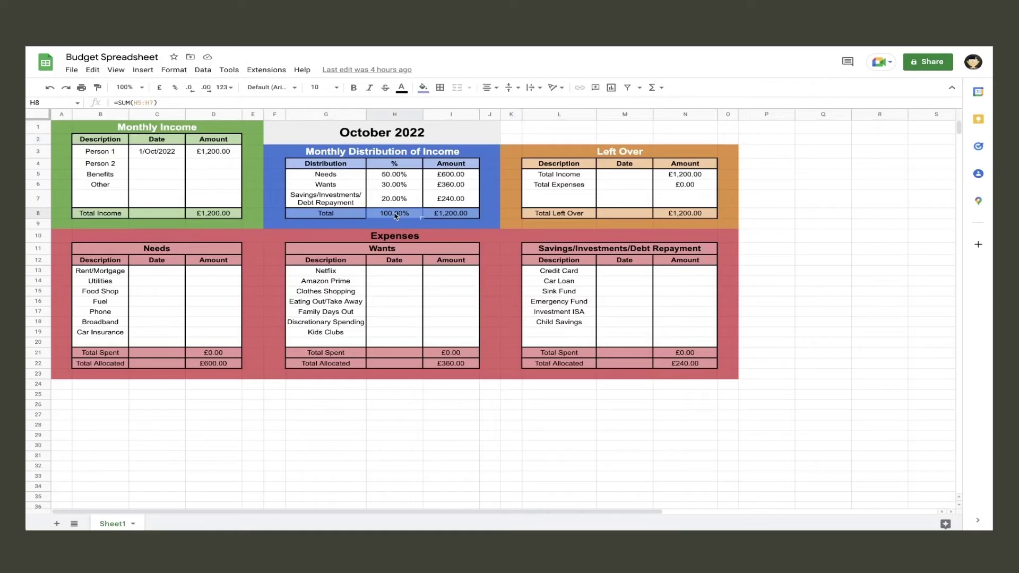
click(174, 70)
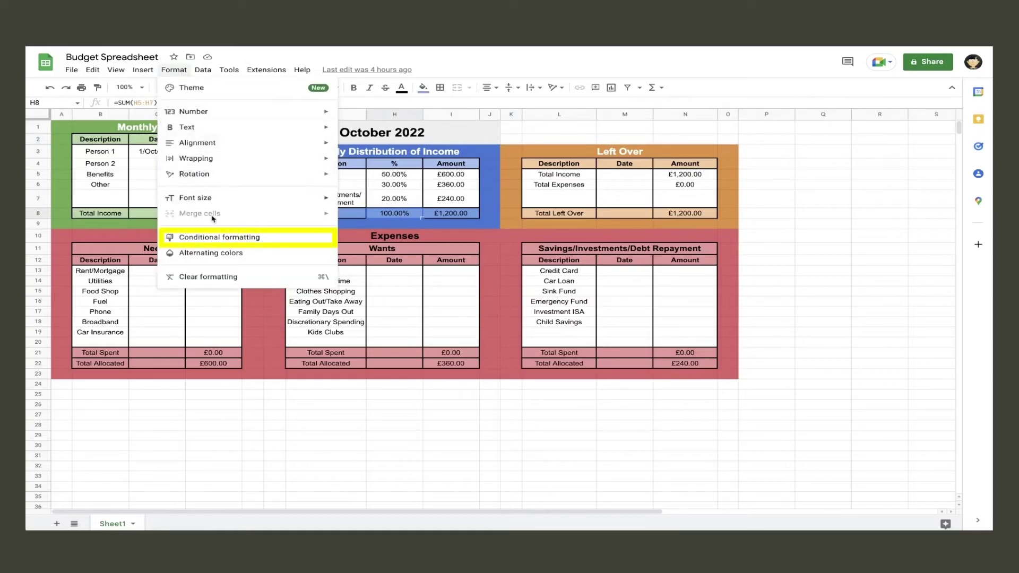
click(214, 239)
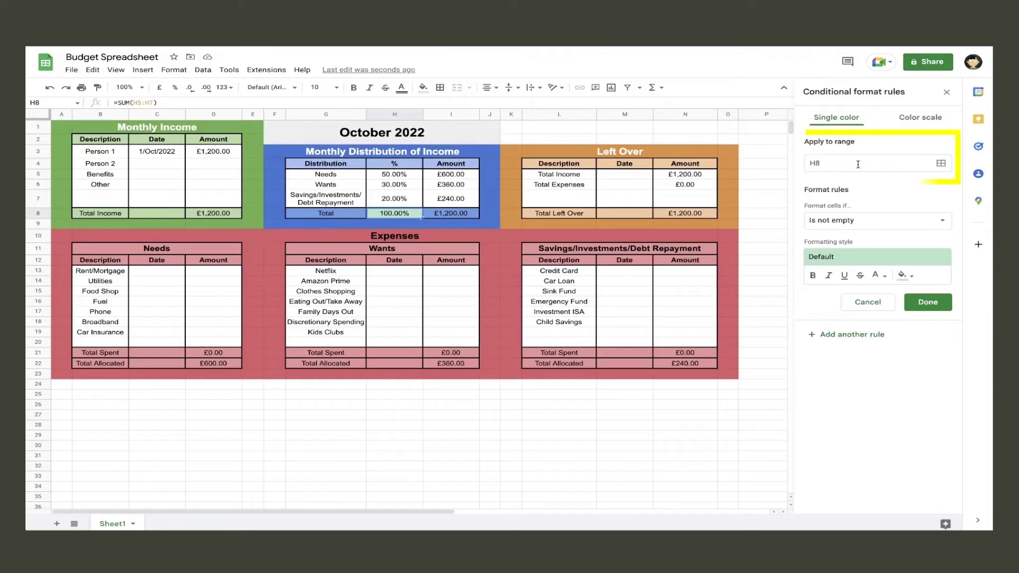
click(879, 221)
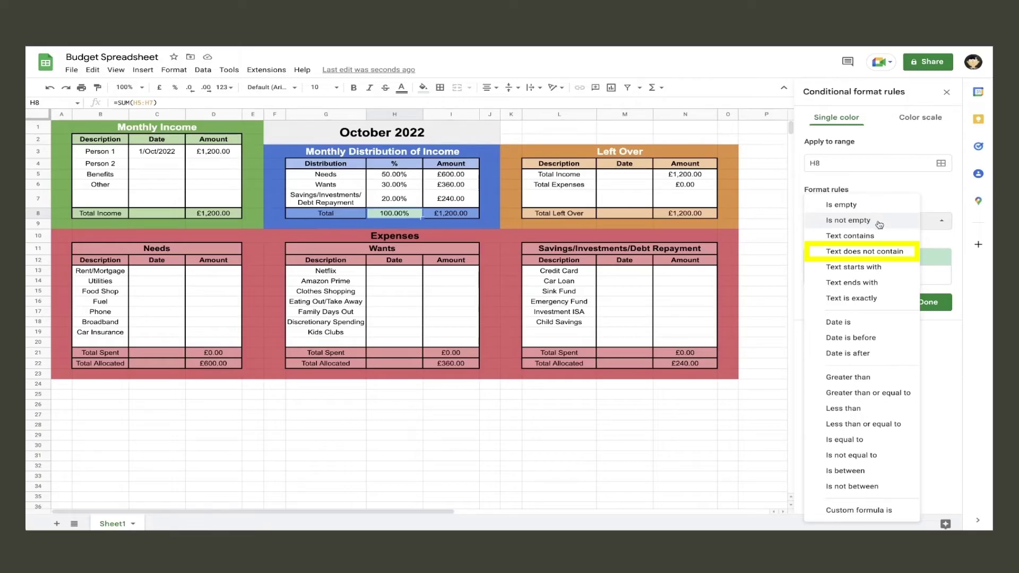
click(871, 251)
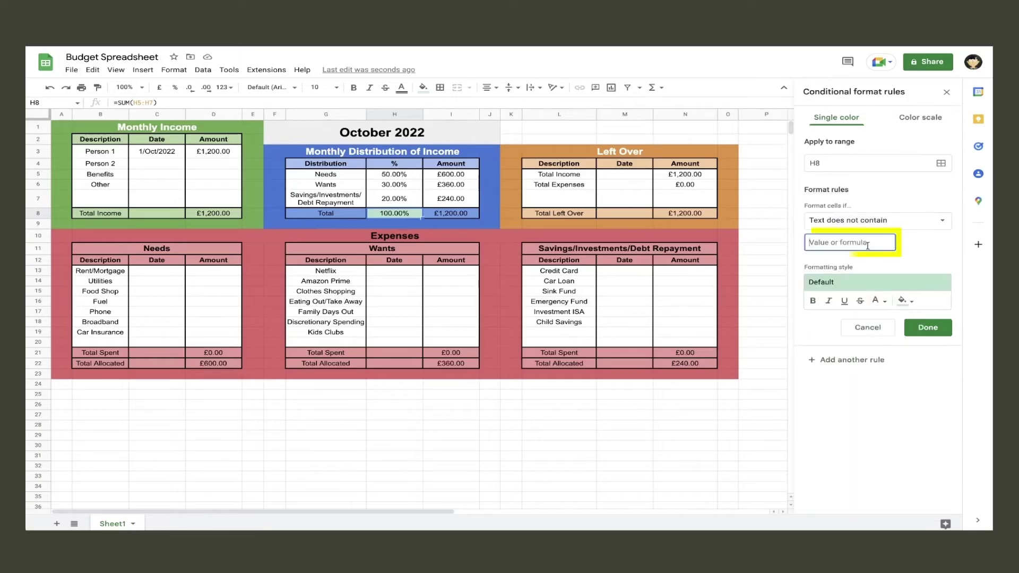
text(100)
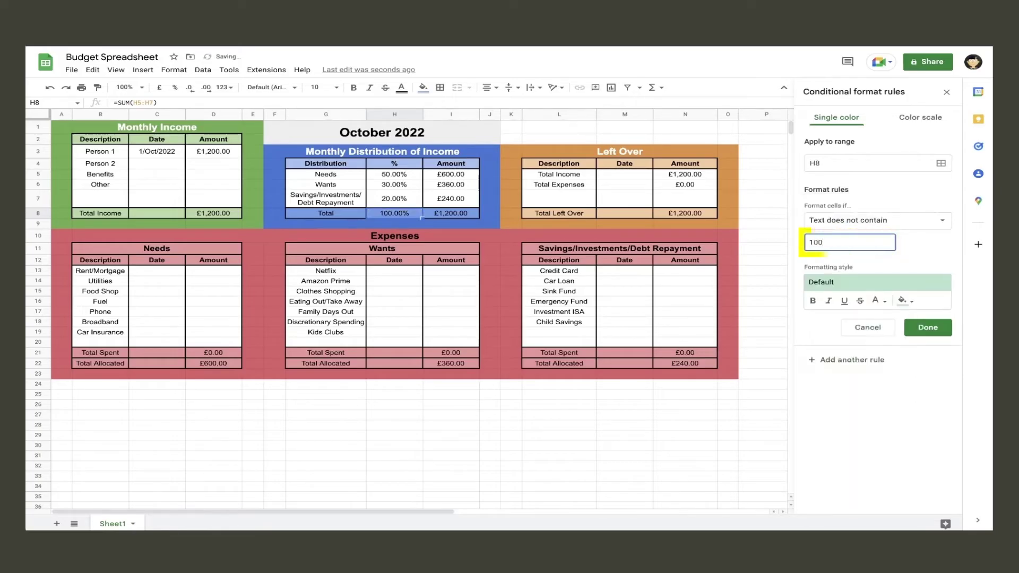
click(912, 301)
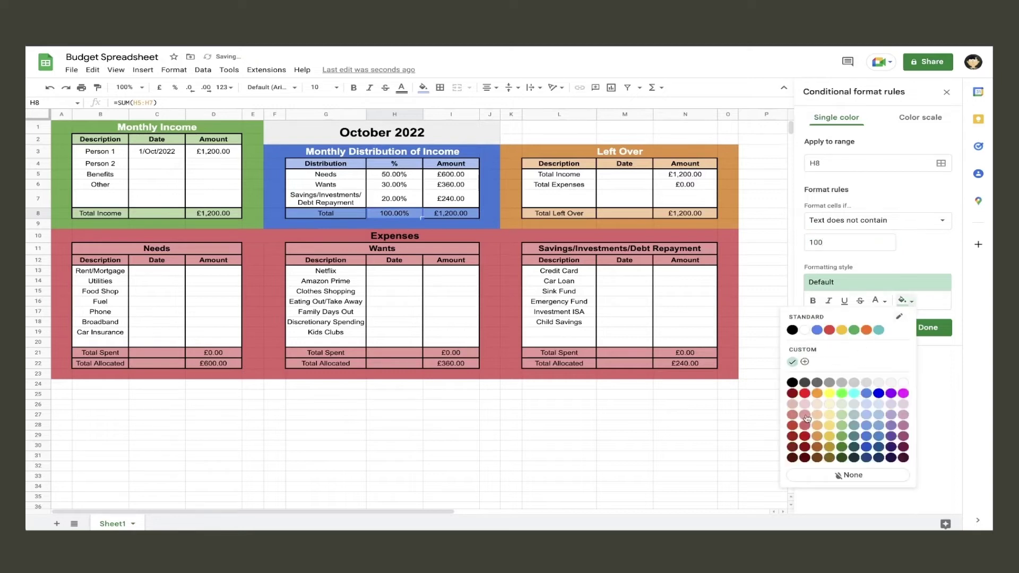
click(806, 435)
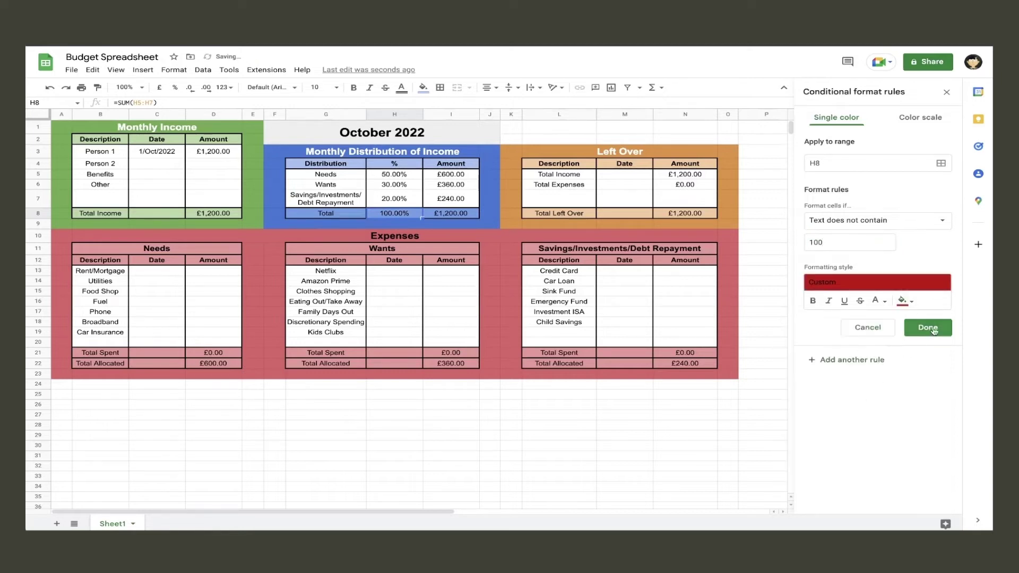
click(934, 329)
Step: Set Savings to 10% to test the rule, making the total 90.00% in red
click(395, 198)
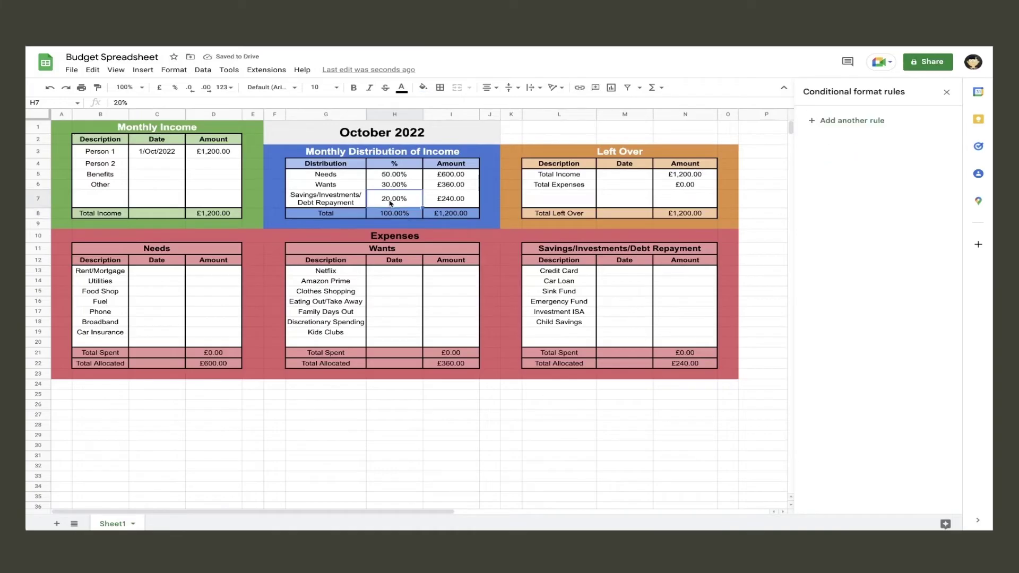
text(1)
key(Return)
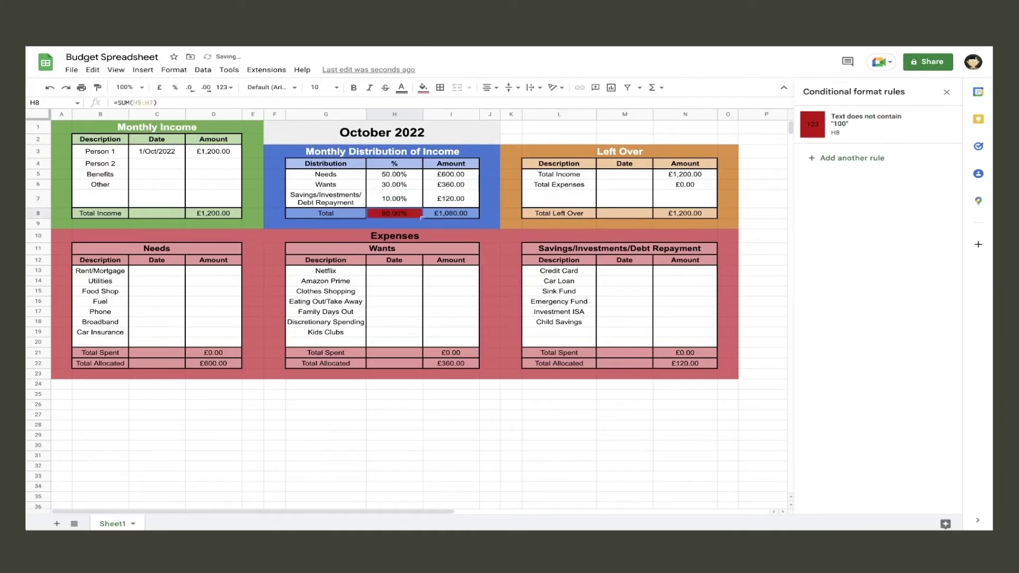
Step: Restore the Savings percentage to 20% so the distribution total reads 100%
click(395, 198)
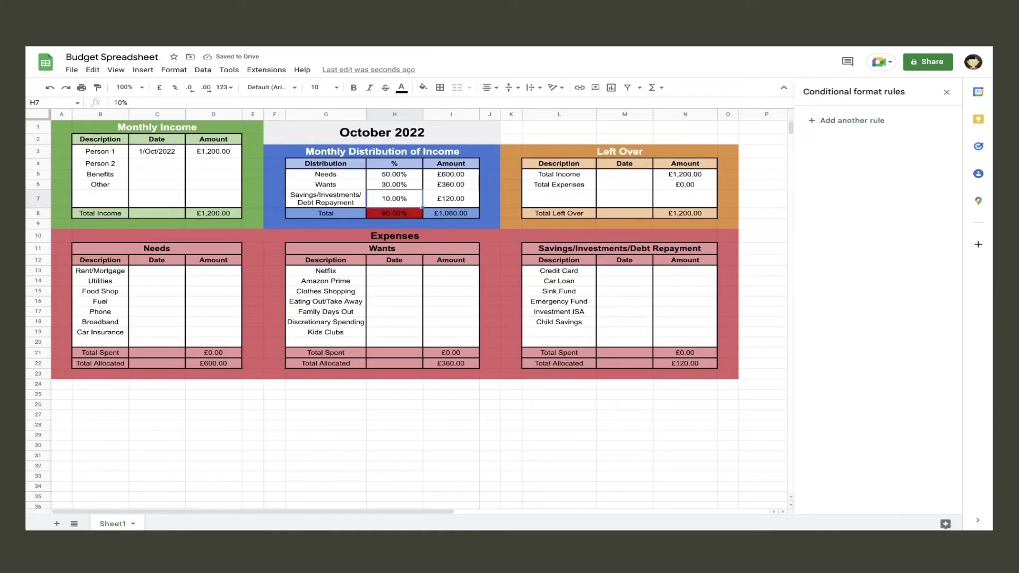
text(20)
key(Return)
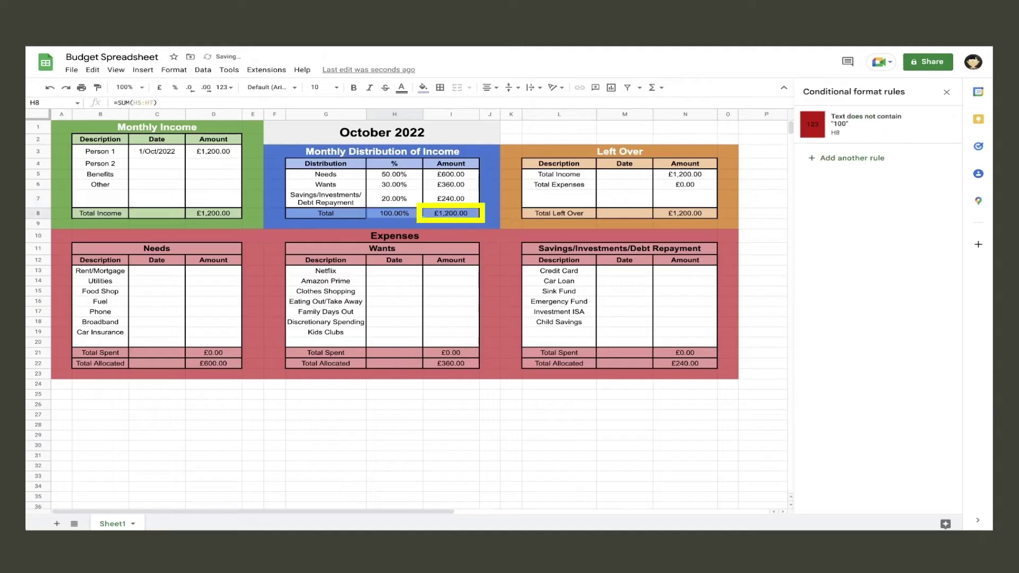
Step: Give the I8 amount total a light blue fill when it is equal to =D8
click(450, 213)
click(174, 70)
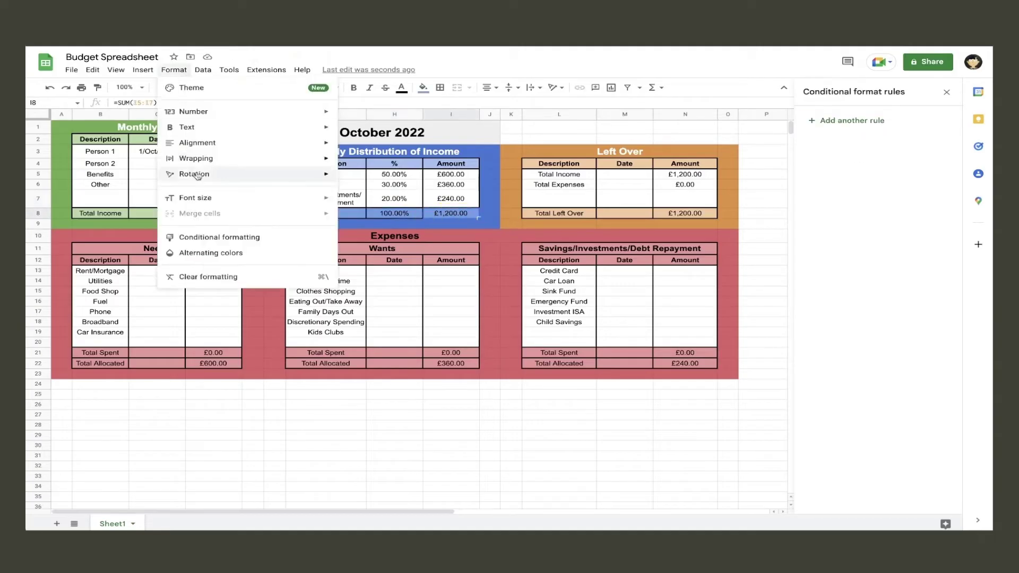
click(224, 239)
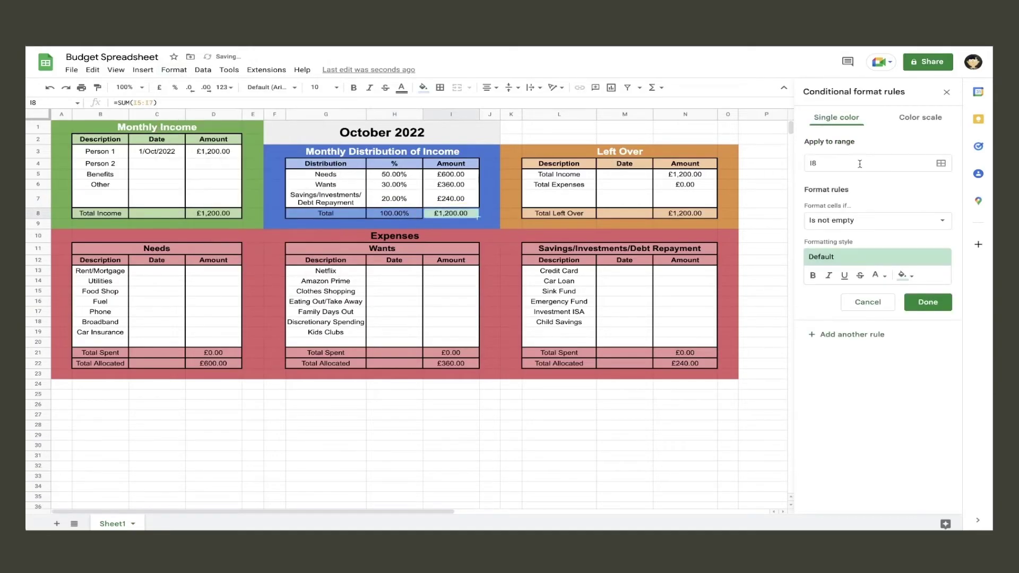
click(876, 220)
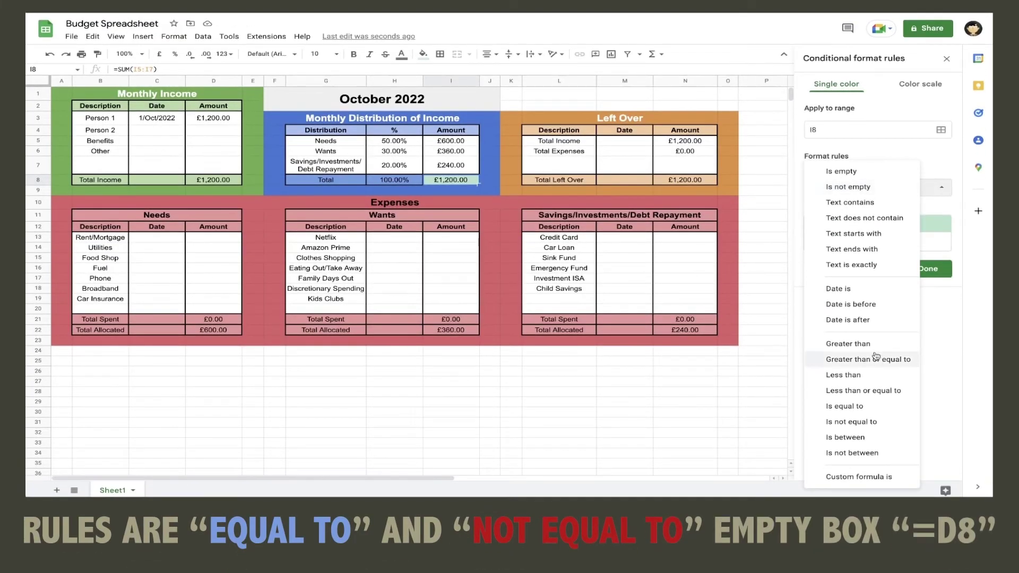
click(846, 406)
click(848, 211)
text(=D8)
click(905, 267)
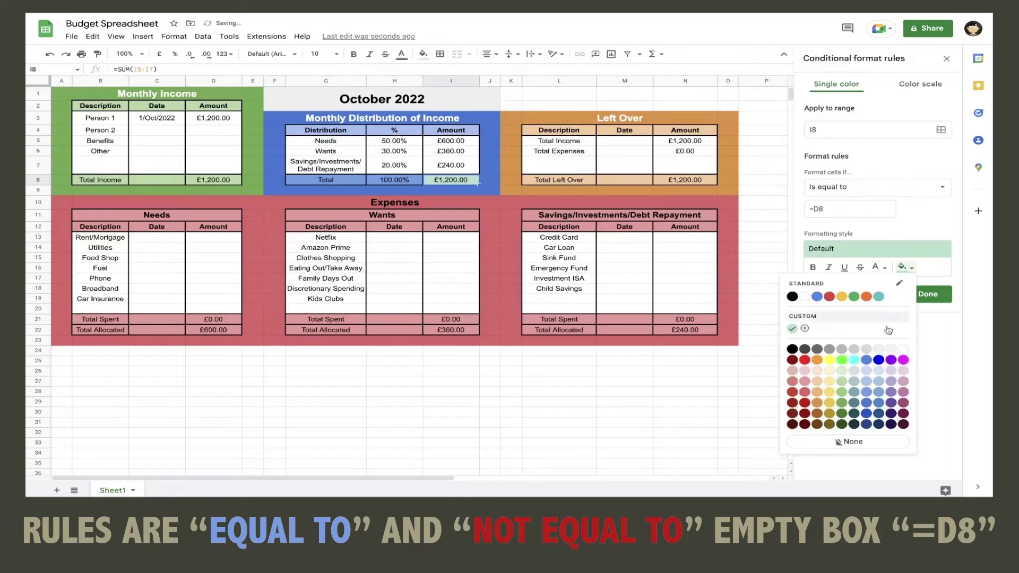
click(866, 391)
click(928, 294)
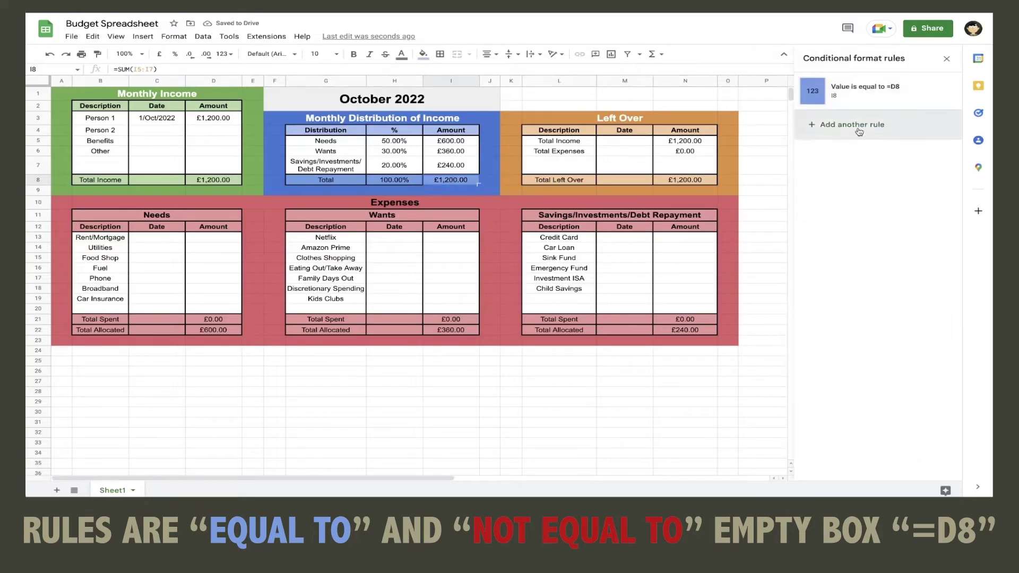
Step: Add a second I8 rule filling it dark red when not equal to =D8, then review both rules
click(856, 186)
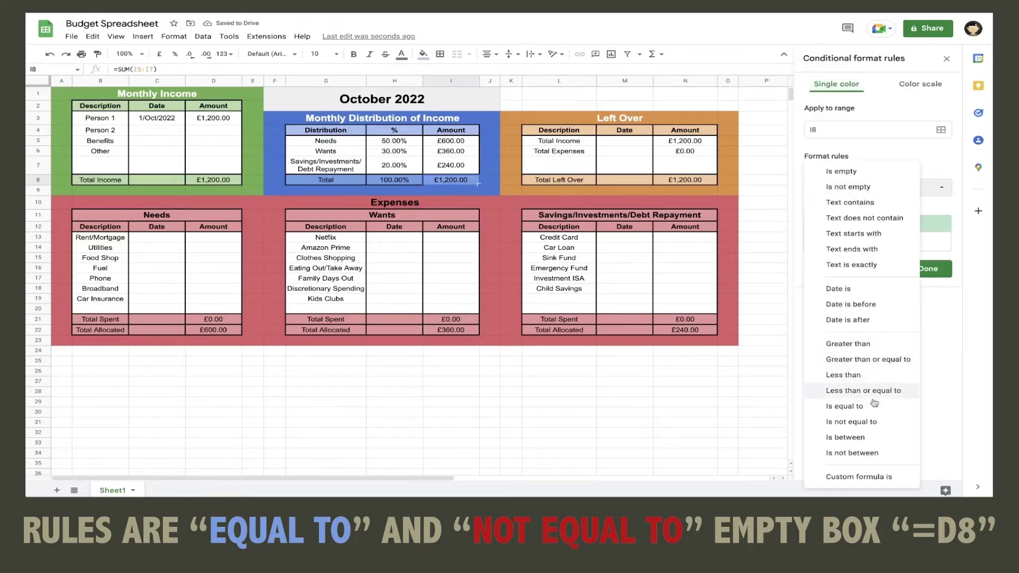
click(871, 422)
click(849, 209)
text(=D8)
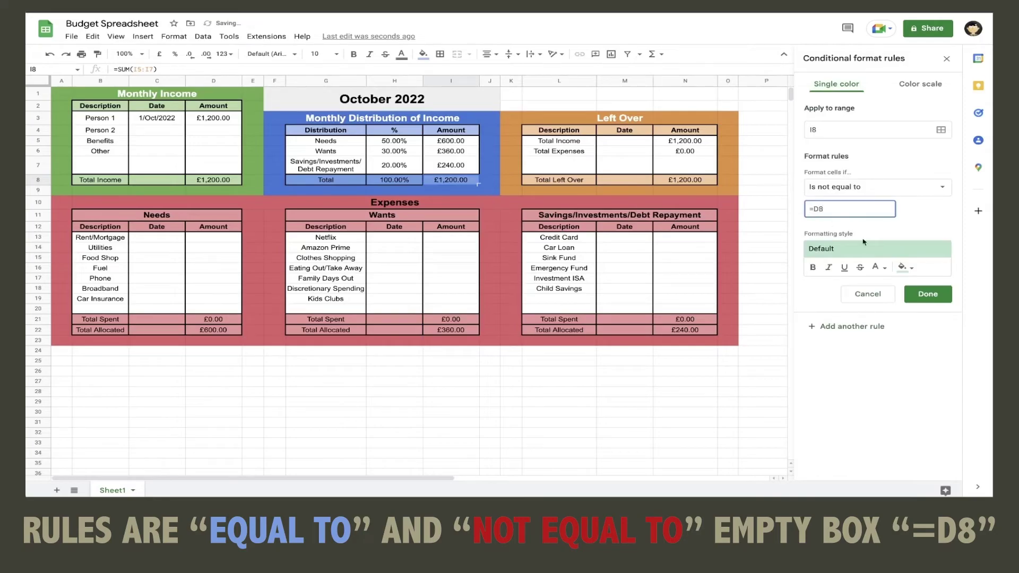
click(905, 267)
click(804, 406)
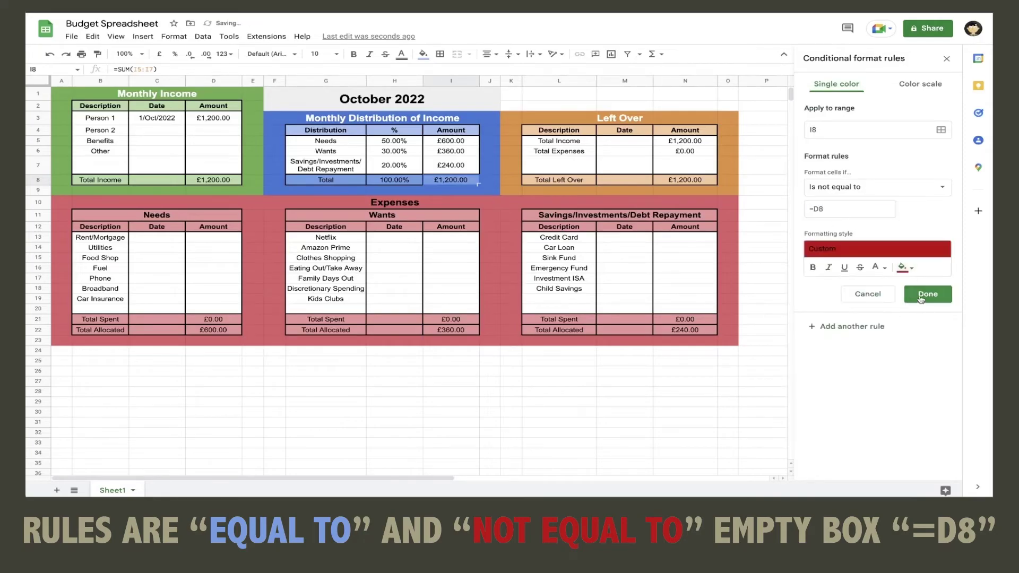
click(928, 293)
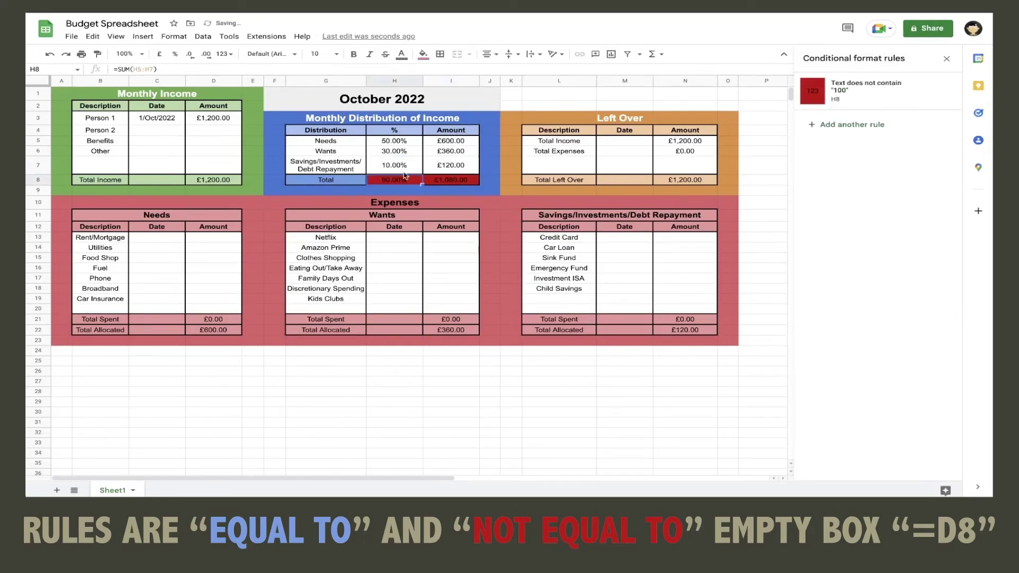
click(441, 184)
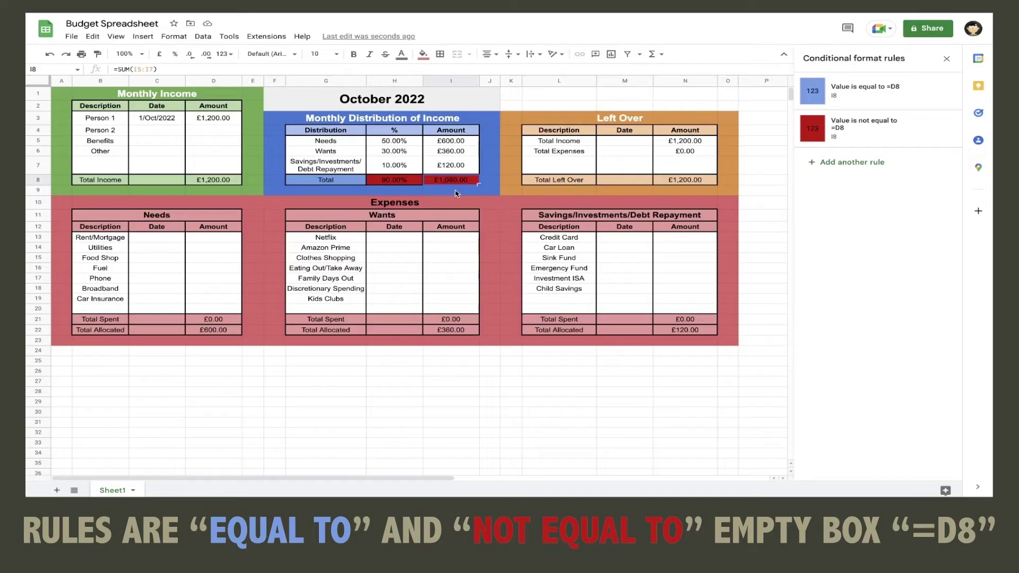
click(453, 192)
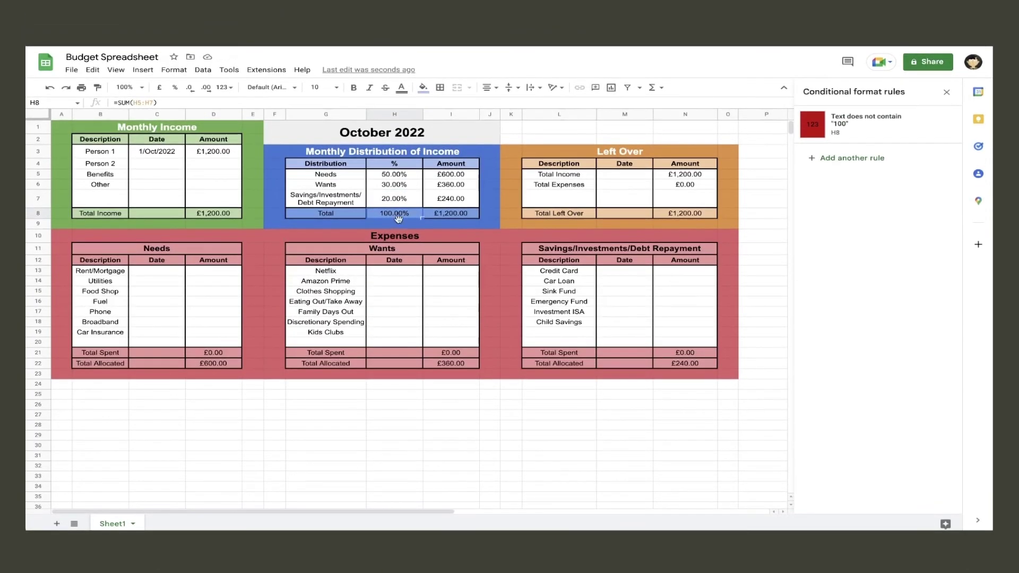
Step: Add a rule giving N8 a light green fill when greater than or equal to 0
click(680, 214)
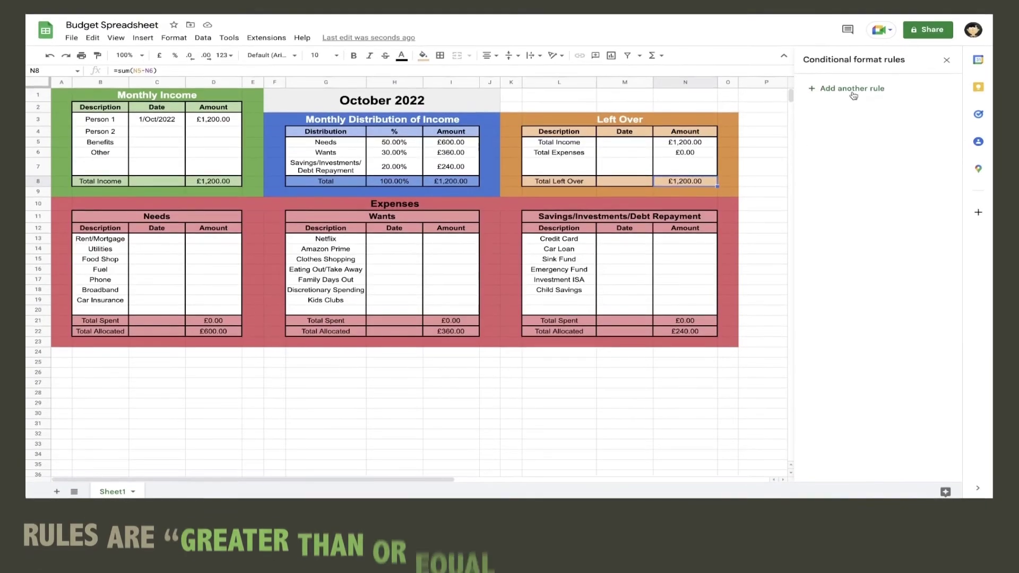
click(851, 121)
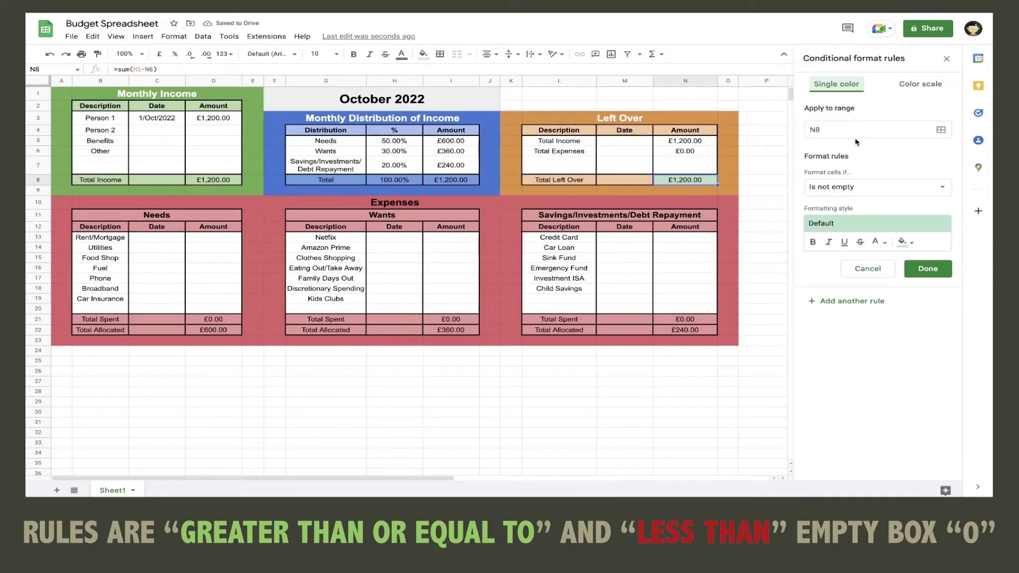
click(934, 187)
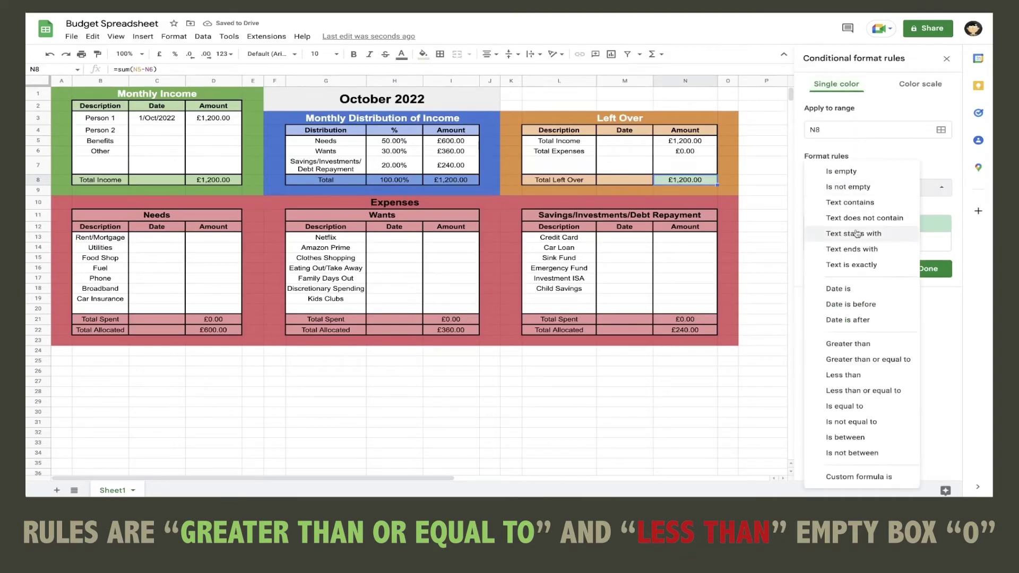
click(877, 359)
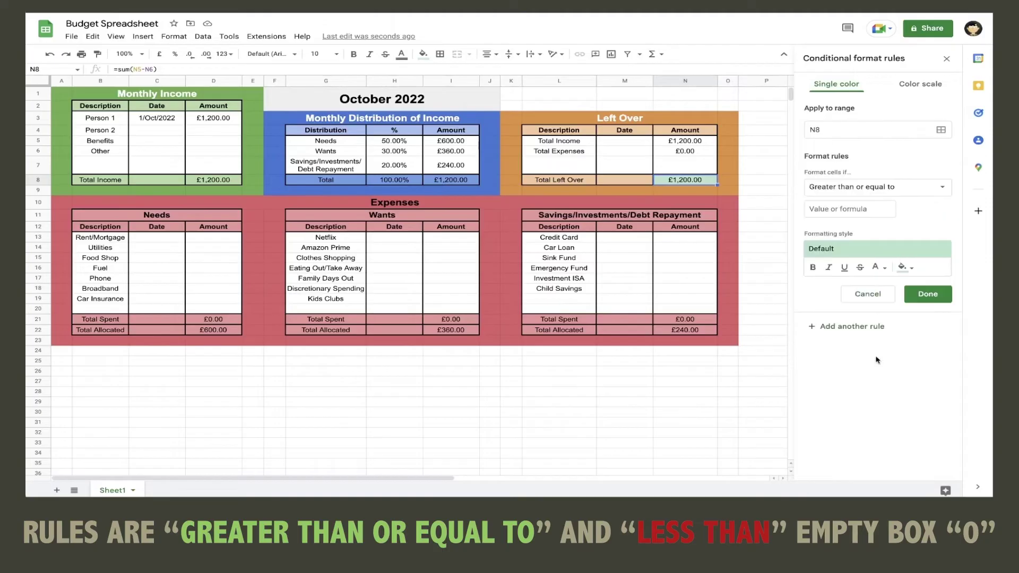
click(856, 211)
text(0)
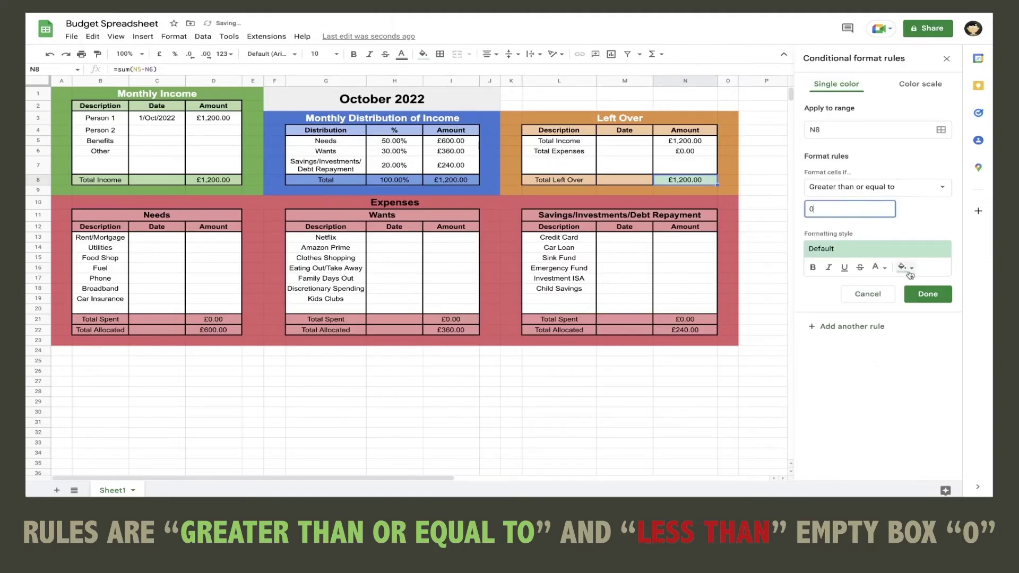
click(904, 267)
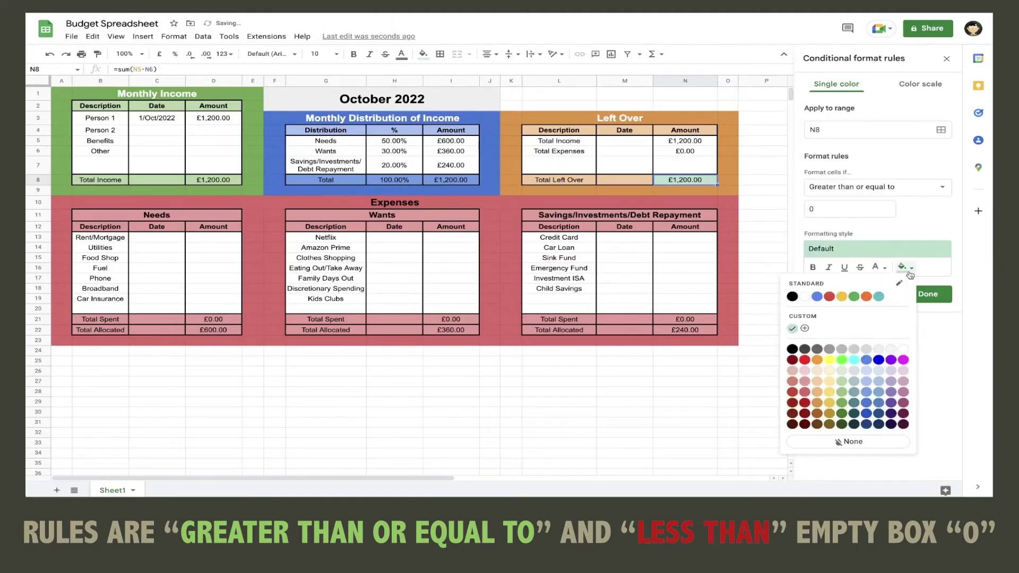
click(843, 392)
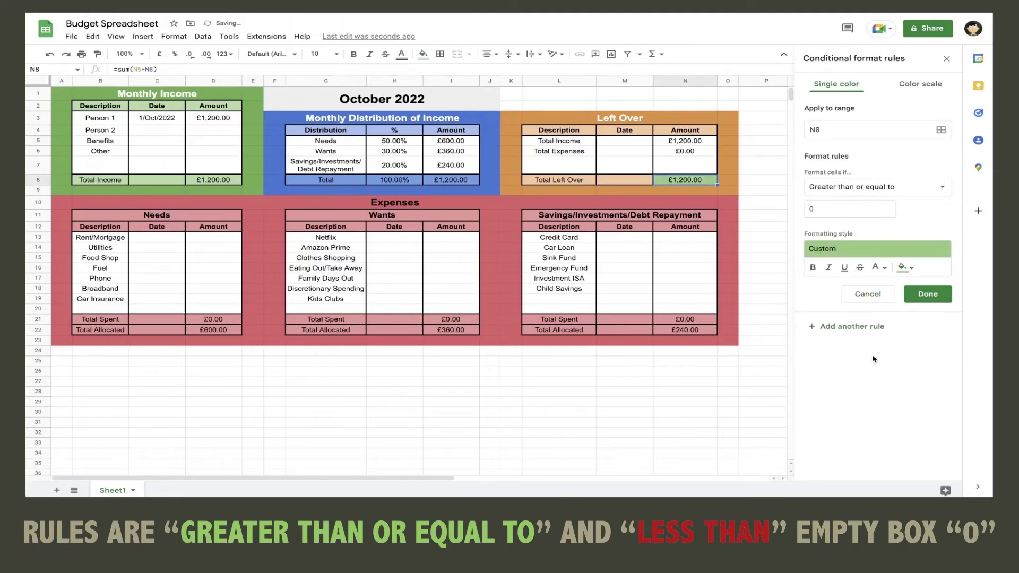
click(929, 296)
Step: Add a second N8 rule with dark red fill when less than 0
click(865, 124)
click(913, 190)
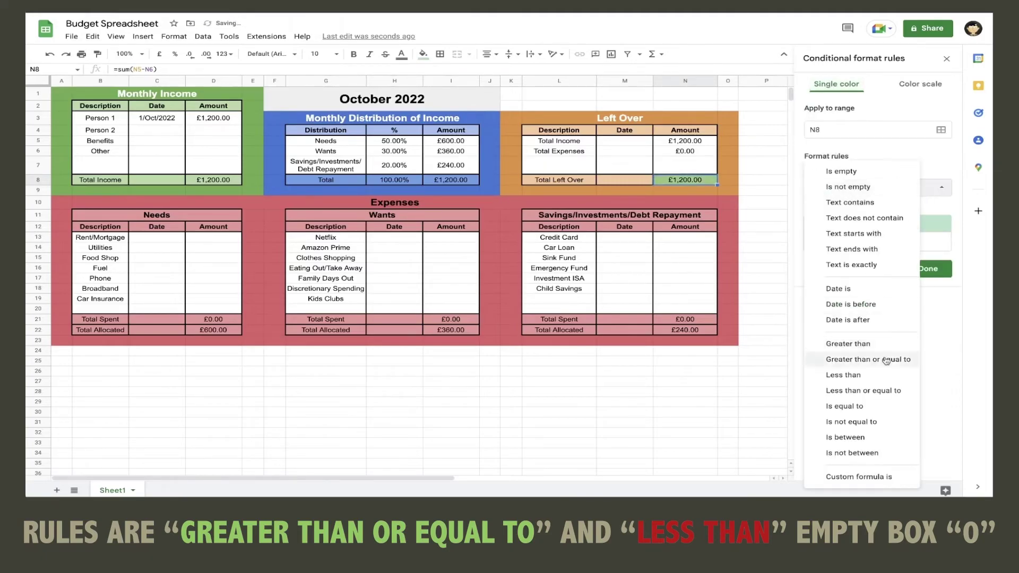
click(883, 376)
click(860, 210)
text(0)
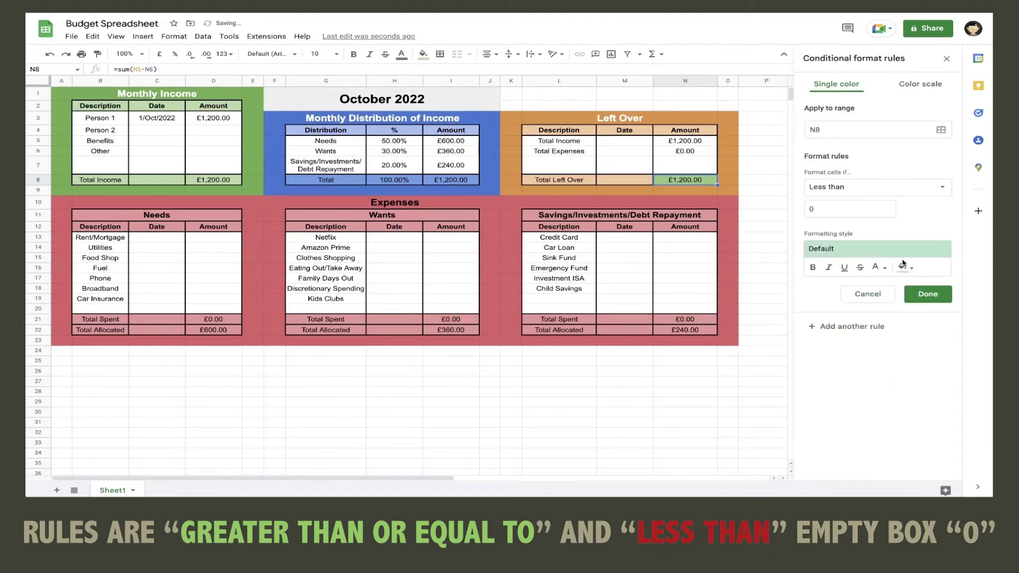
click(904, 267)
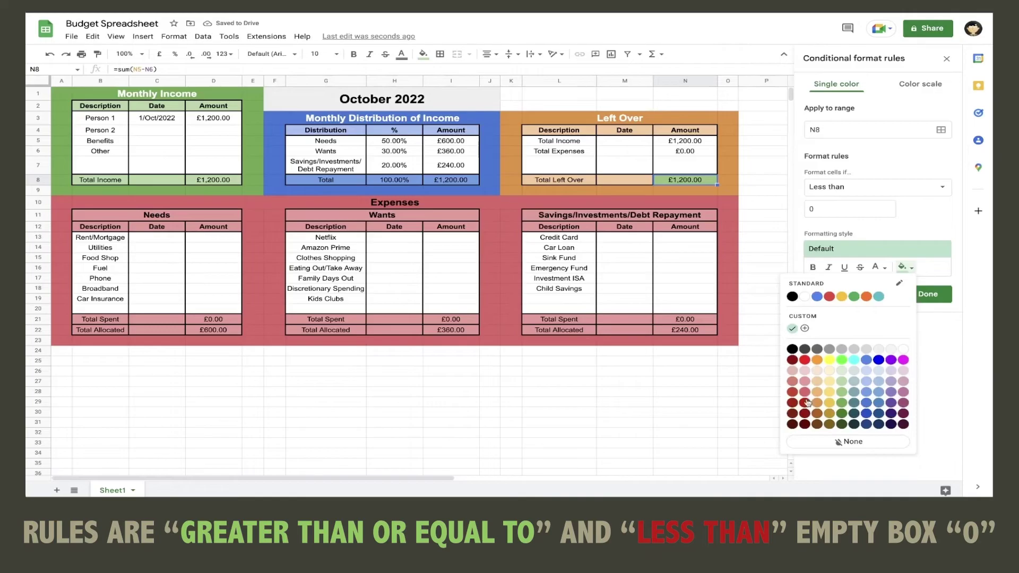
click(806, 402)
click(928, 309)
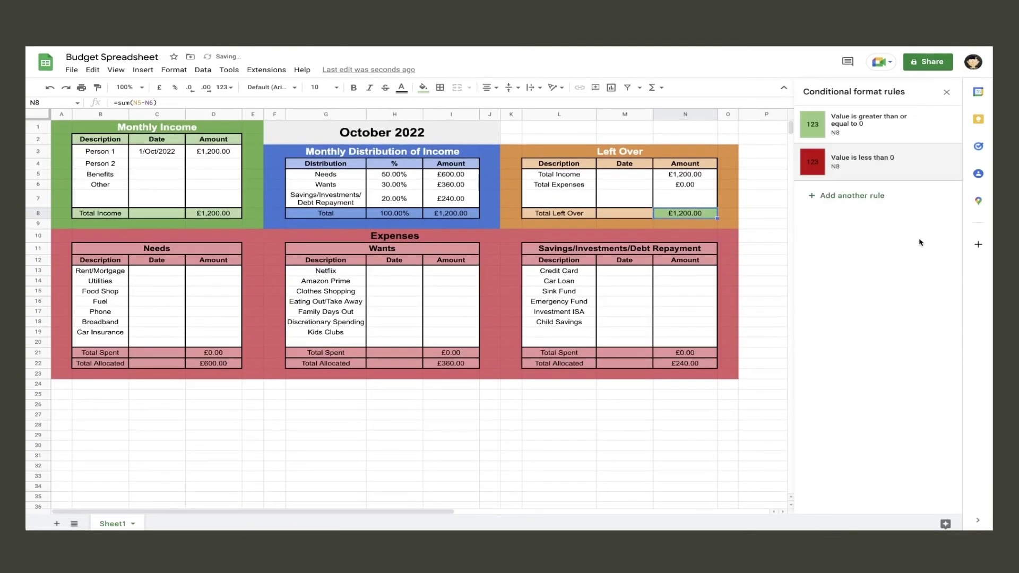
click(692, 275)
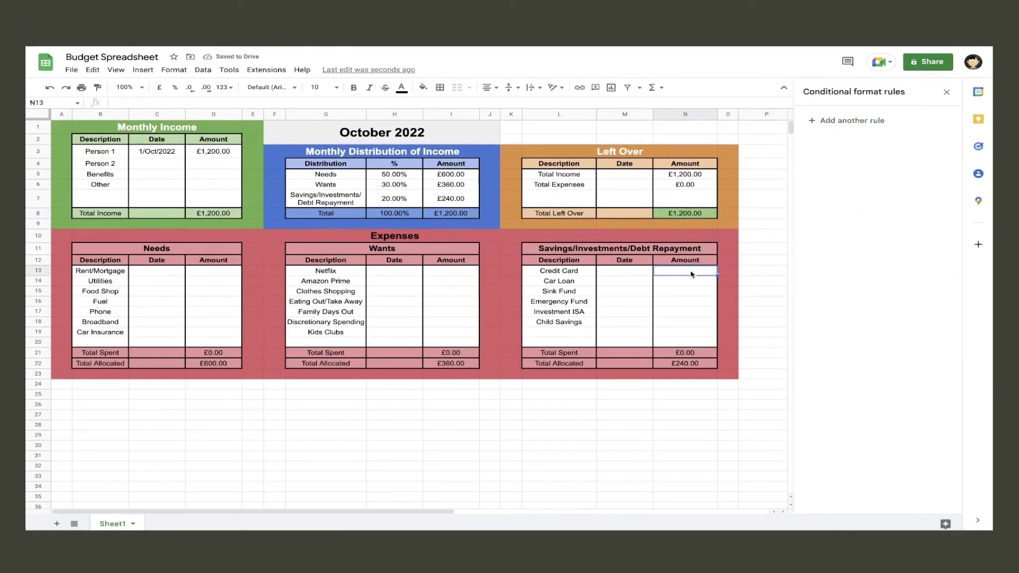
text(5000)
key(Return)
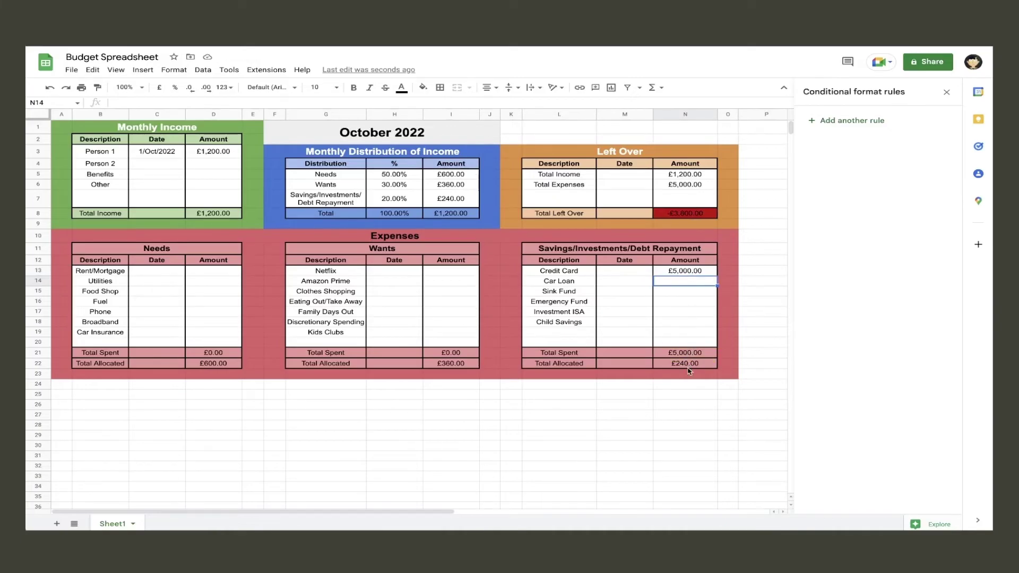
click(678, 272)
key(Delete)
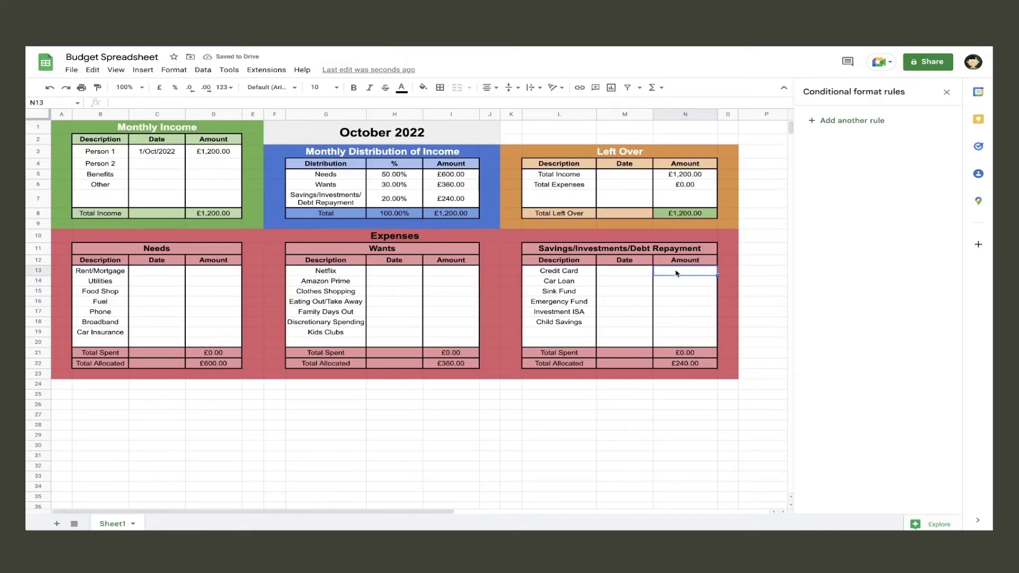
Step: Add a rule filling D21 red when greater than =D22
click(212, 352)
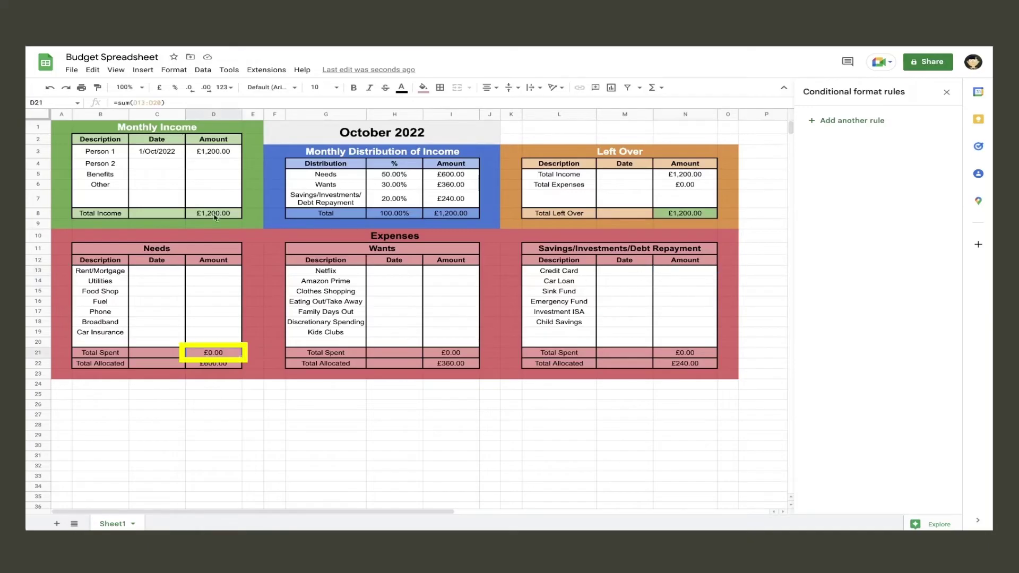
click(174, 70)
click(869, 123)
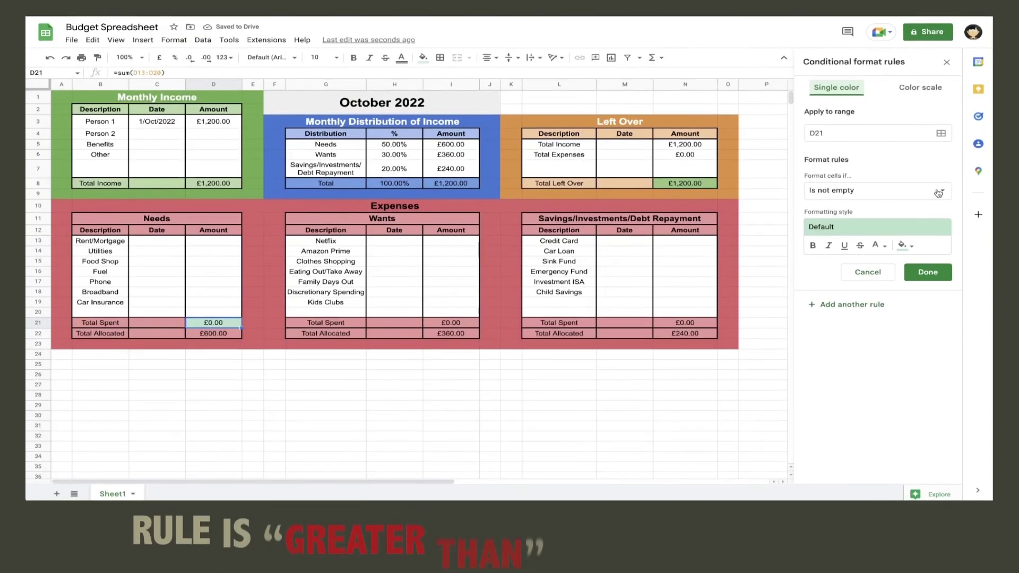
click(939, 192)
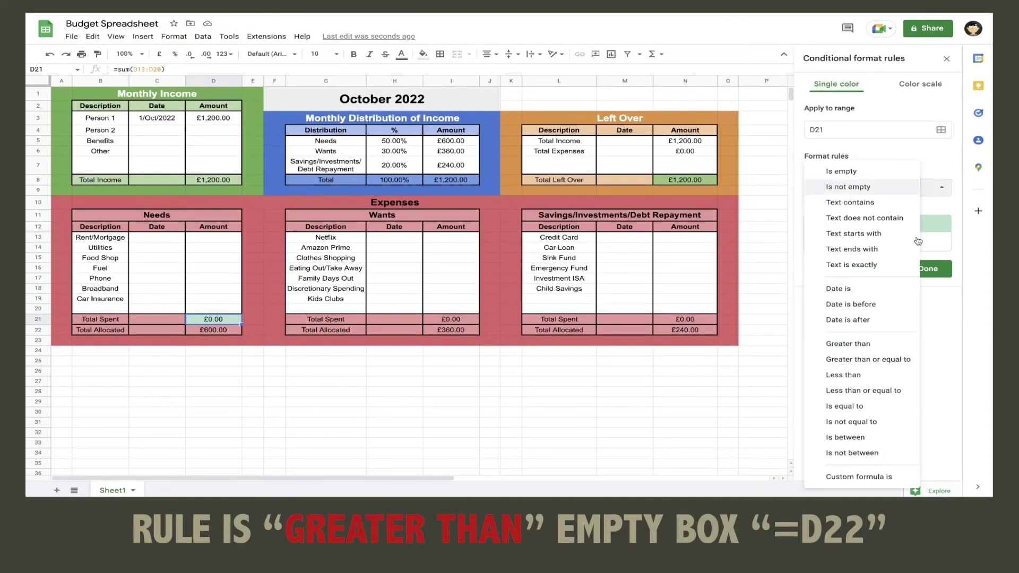
click(871, 343)
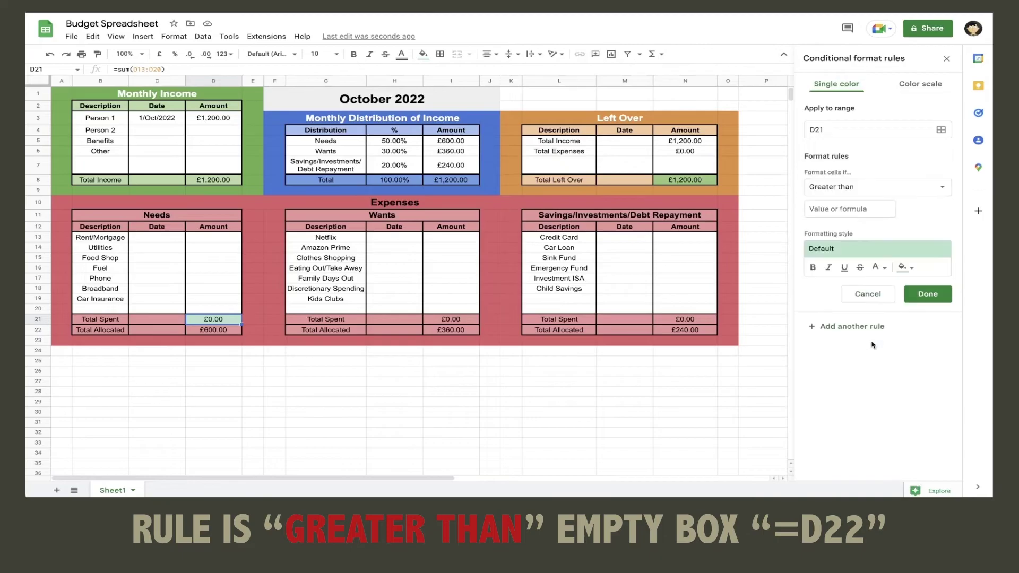
click(850, 209)
text(=)
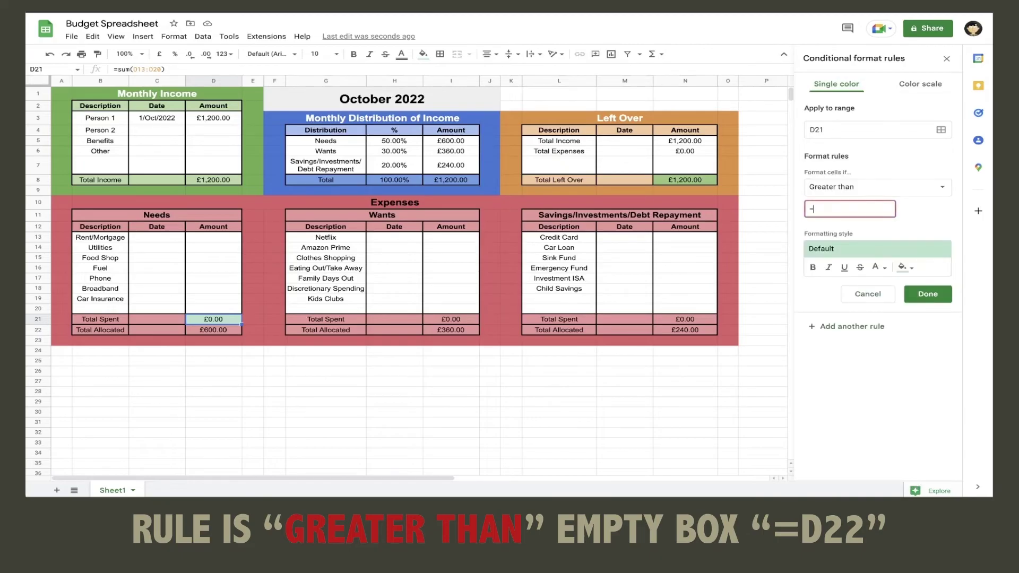
text(D22)
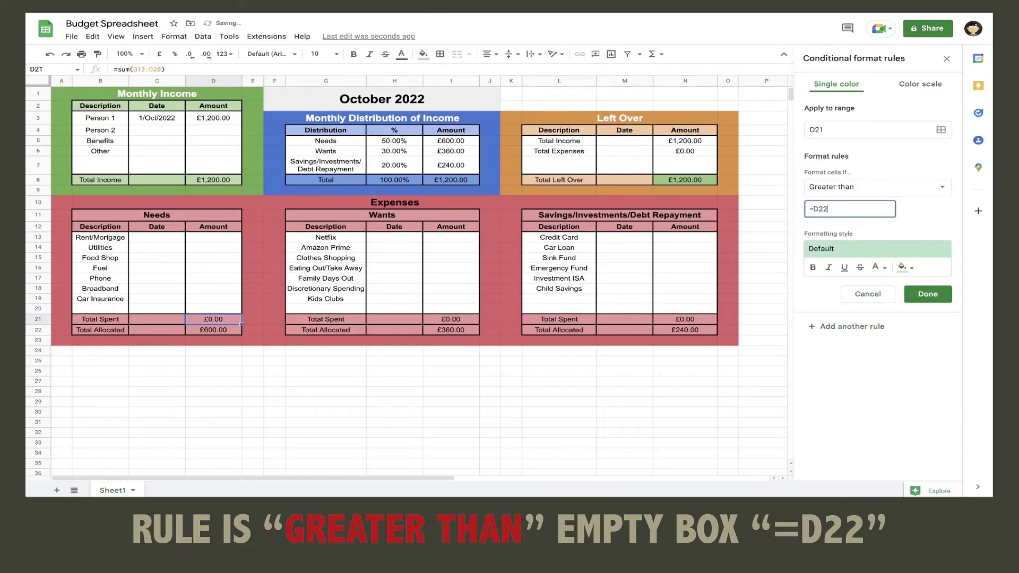
click(232, 331)
click(911, 267)
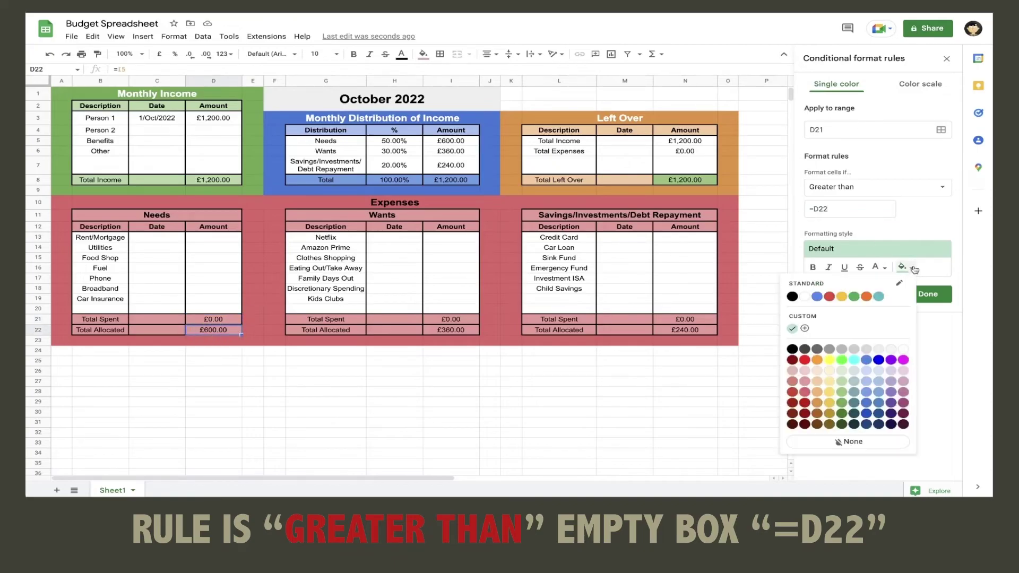
click(810, 402)
click(929, 299)
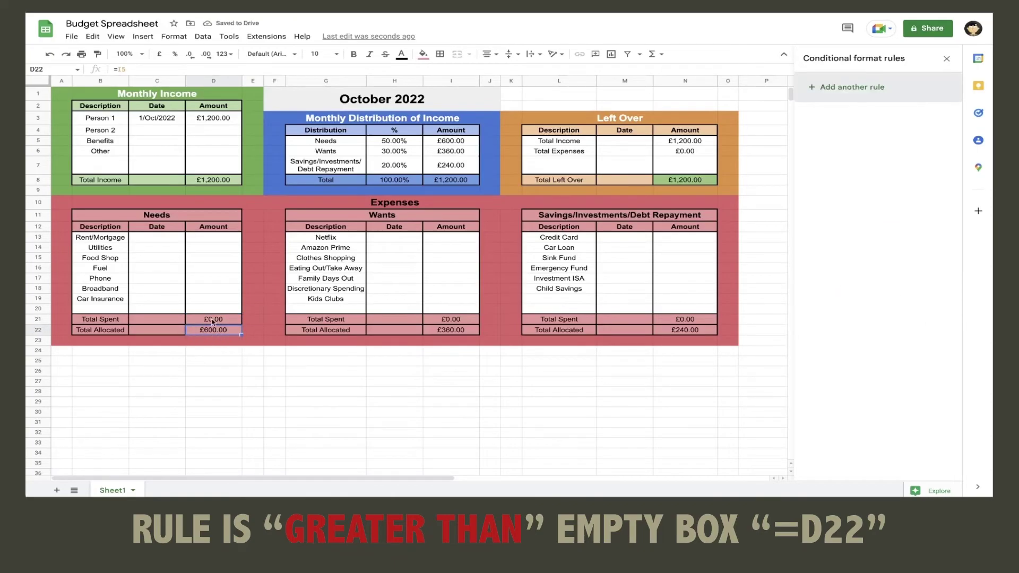
Step: Test the D21 rule with 700 in D13, then undo the test amount
click(217, 239)
text(700)
key(Return)
key(ctrl+z)
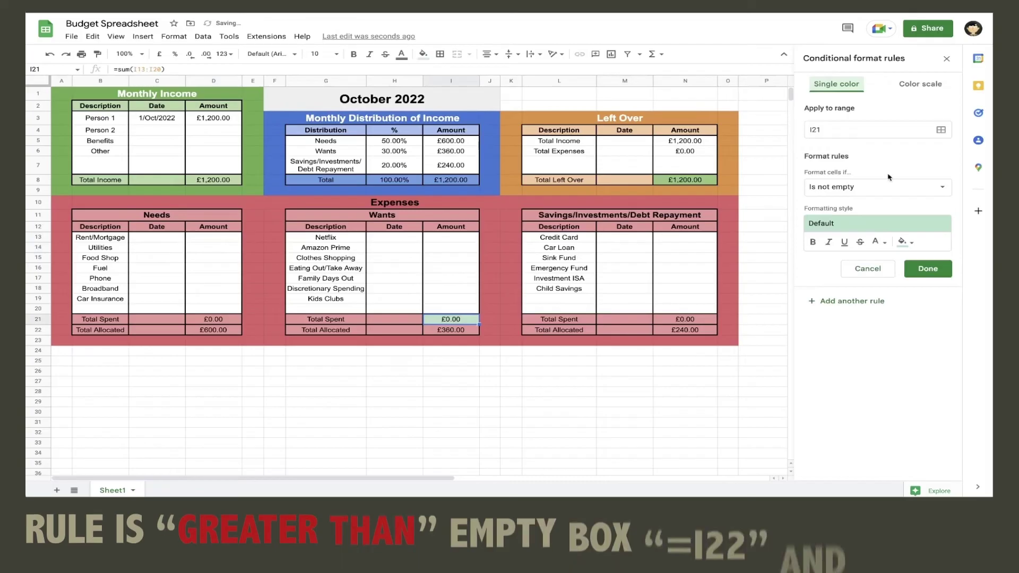
Step: Add a rule filling I21 red when greater than =I22
click(878, 187)
click(839, 334)
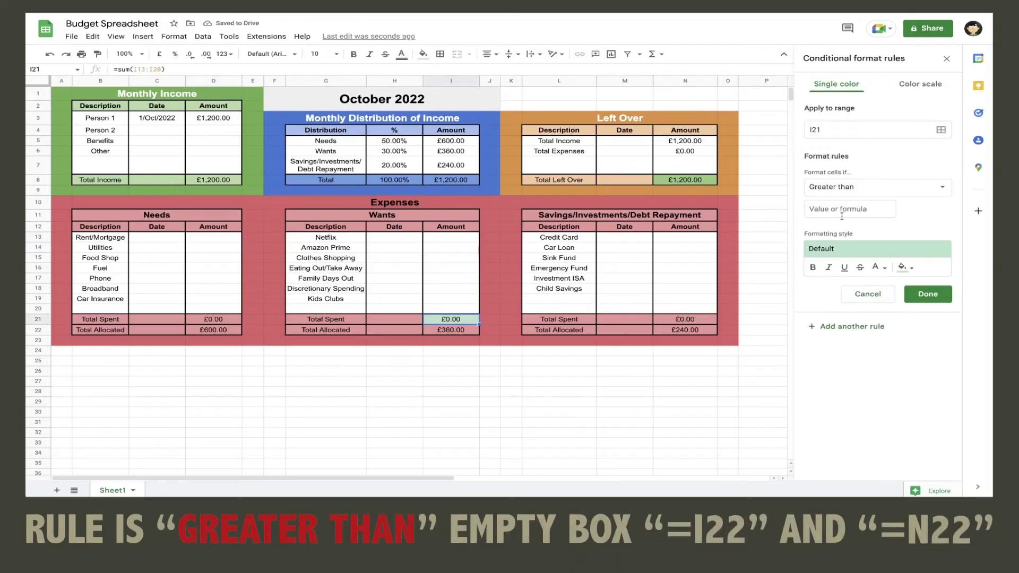
click(849, 208)
text(=I22)
click(906, 267)
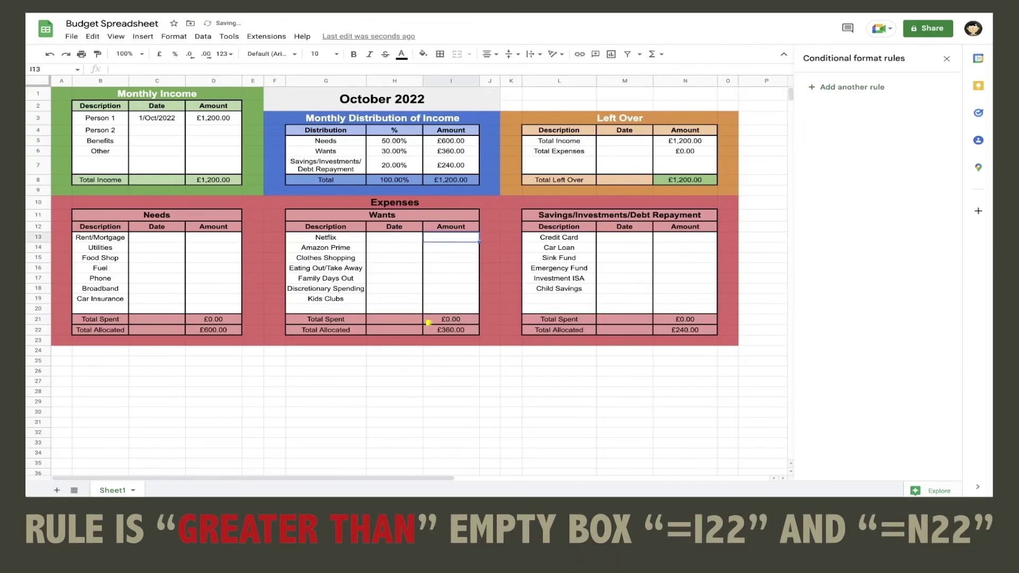
click(686, 320)
click(853, 85)
Step: Add a rule filling N21 dark red when greater than =N22, then close the rules panel
click(879, 187)
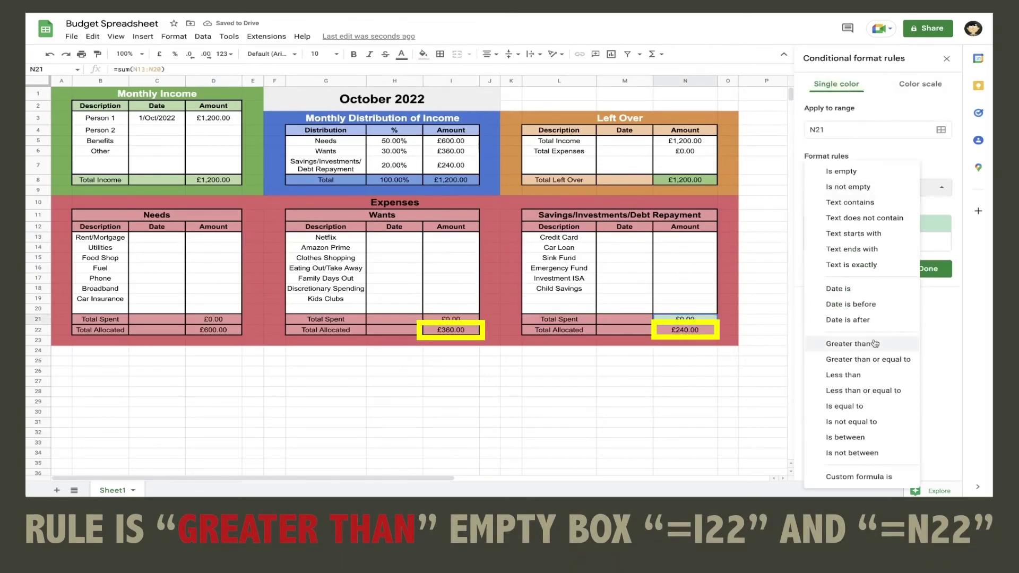
click(839, 334)
click(850, 209)
text(=N22)
click(906, 267)
click(818, 402)
click(928, 294)
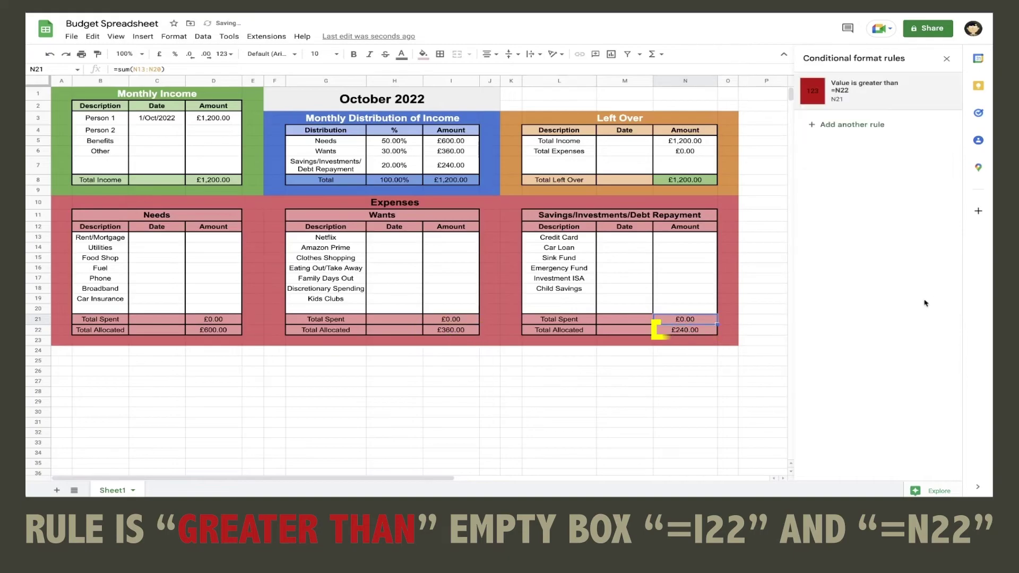
click(685, 238)
click(945, 91)
click(578, 396)
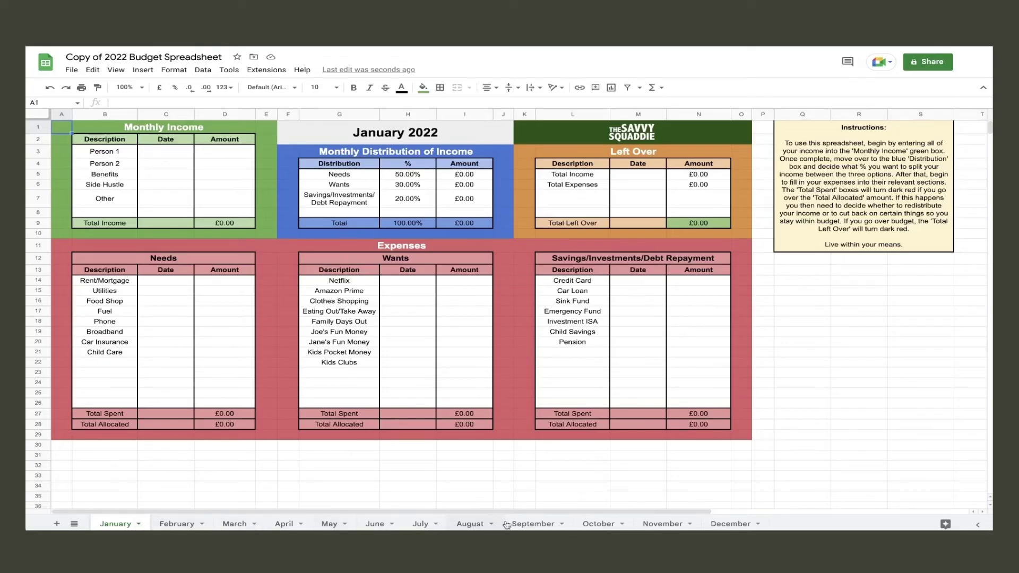
Step: Duplicate the December sheet and rename the copy 'Master Copy'
right_click(721, 524)
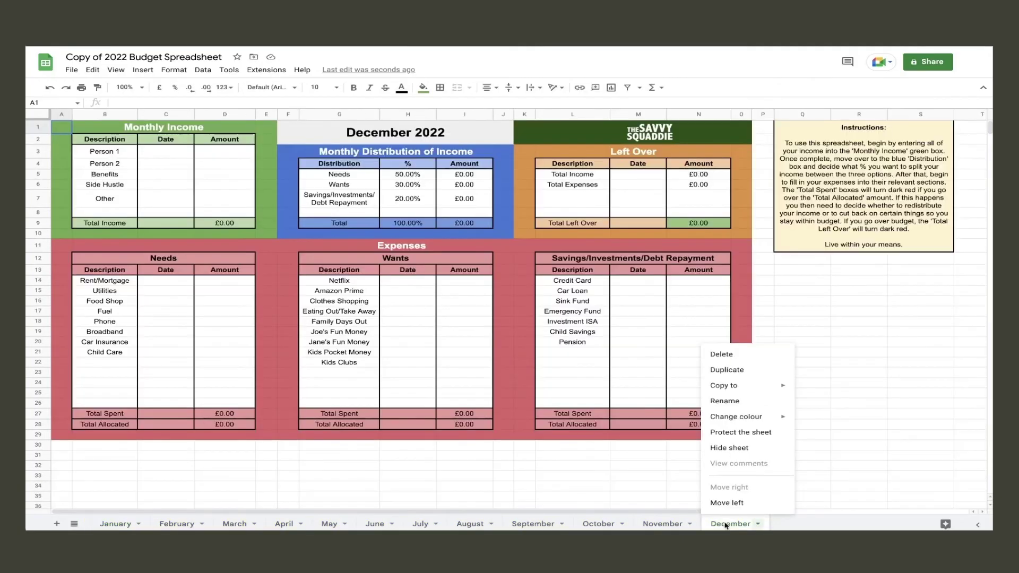
click(751, 377)
click(745, 524)
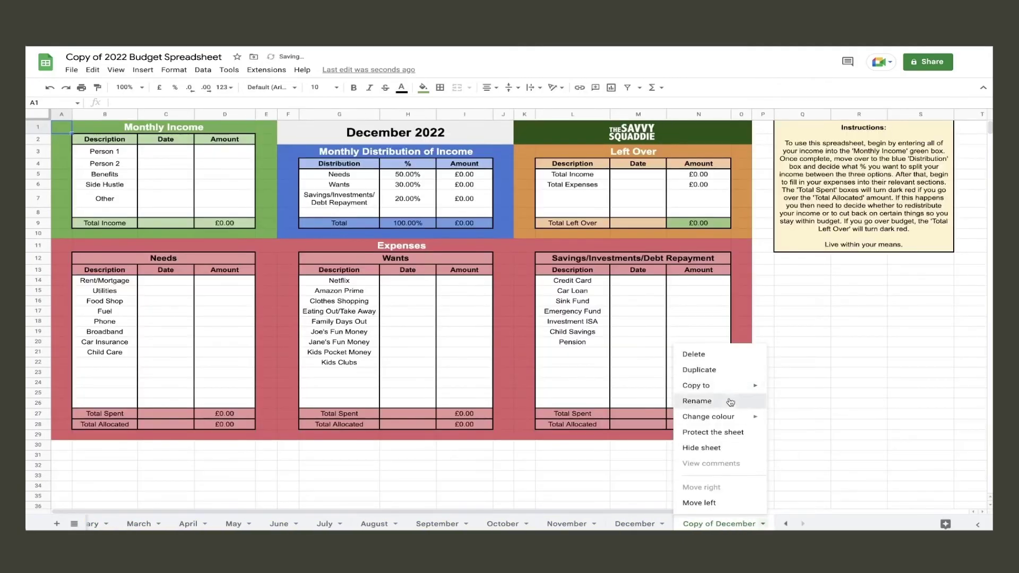
click(697, 402)
text(Master Copy)
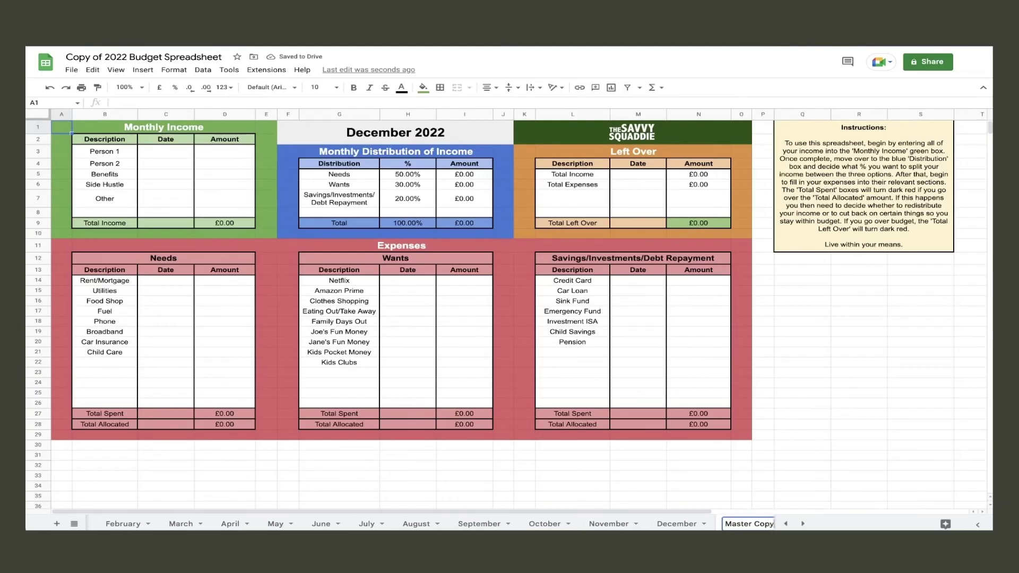
key(Return)
Step: On the October sheet, replace Child Care in B21 with 'Life Insurance'
click(590, 524)
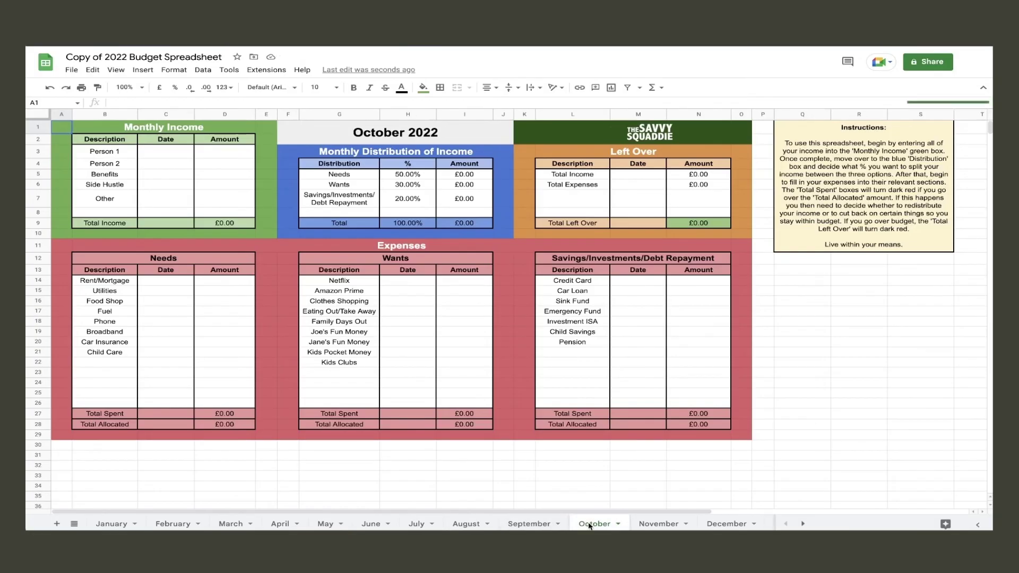
click(808, 249)
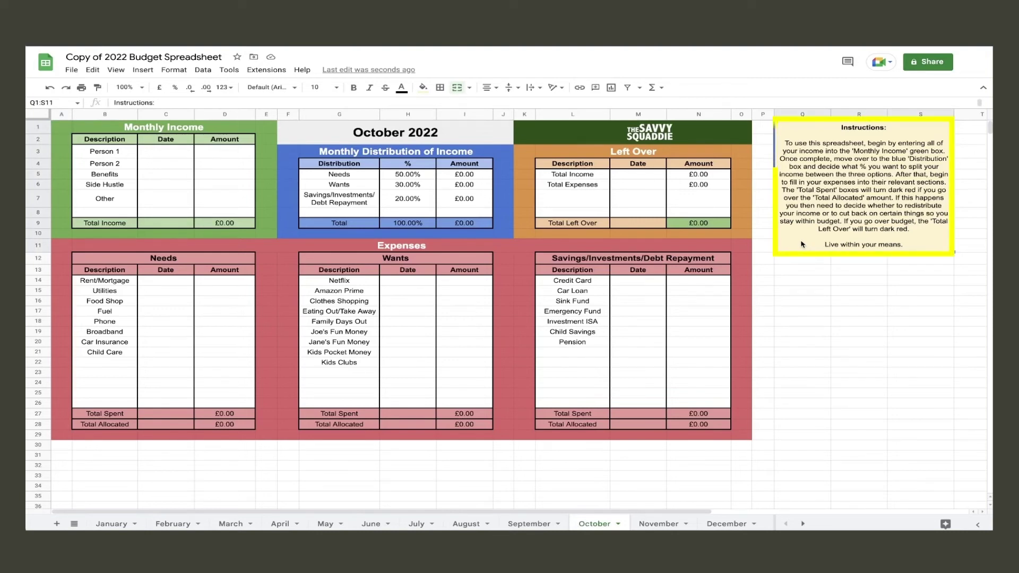
drag(103, 385, 103, 394)
right_click(104, 394)
click(145, 198)
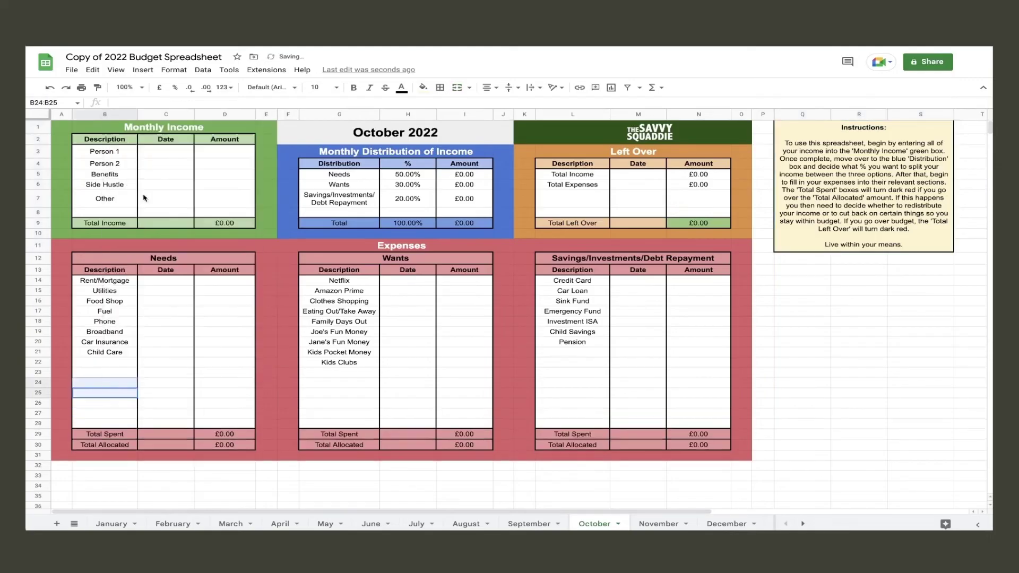
key(ctrl+z)
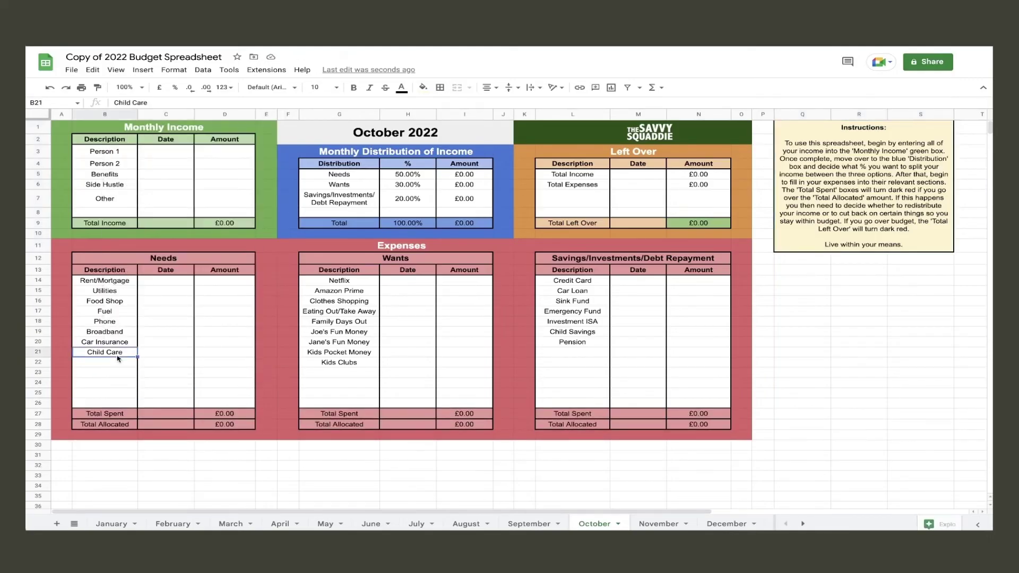
key(ctrl+z)
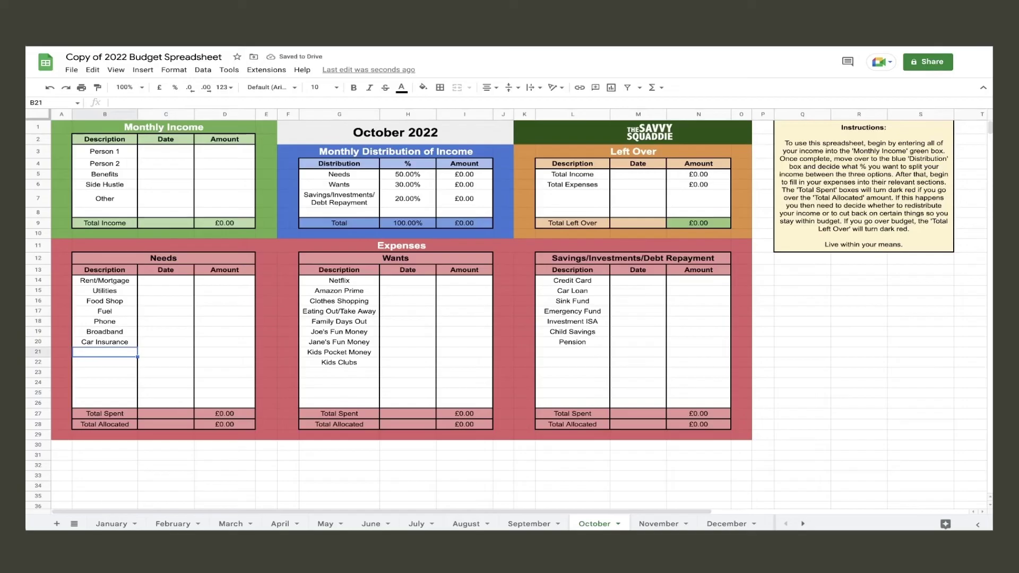
text(Life Insurance)
key(Return)
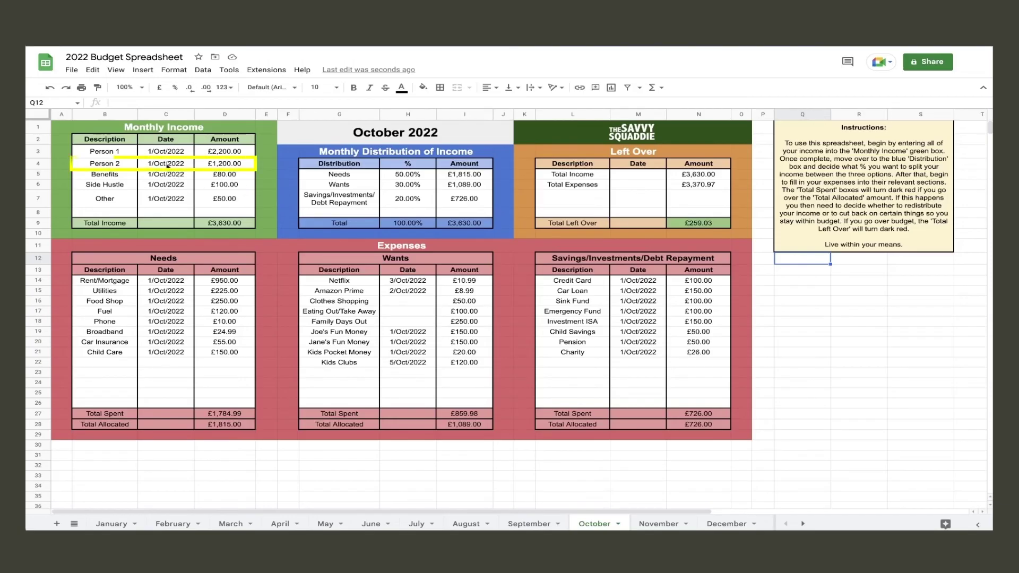
Step: Clear Person 2's date and amount in C4:D4, dropping Total Income to £2,430.00
drag(175, 164, 215, 164)
key(Delete)
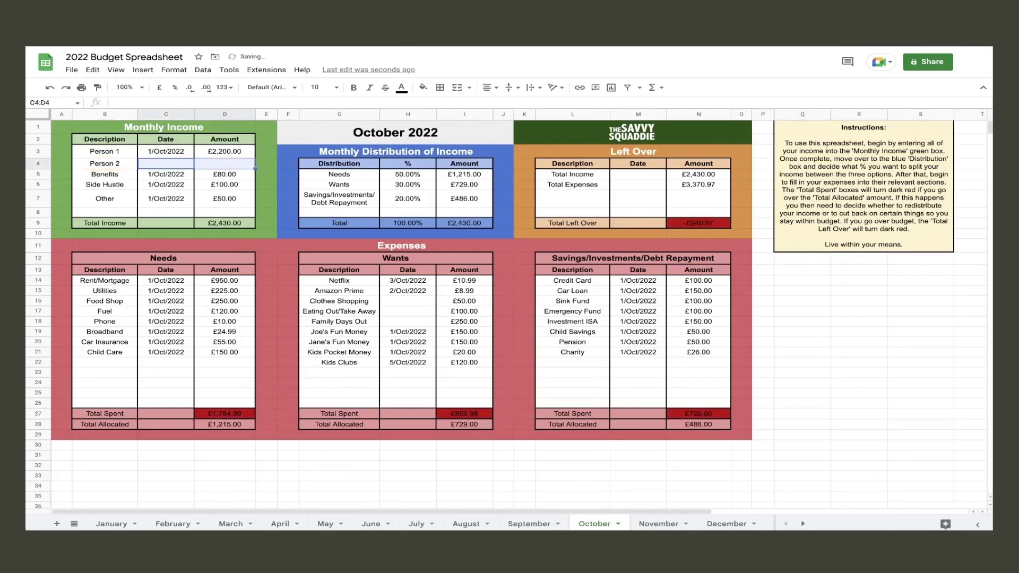
click(216, 165)
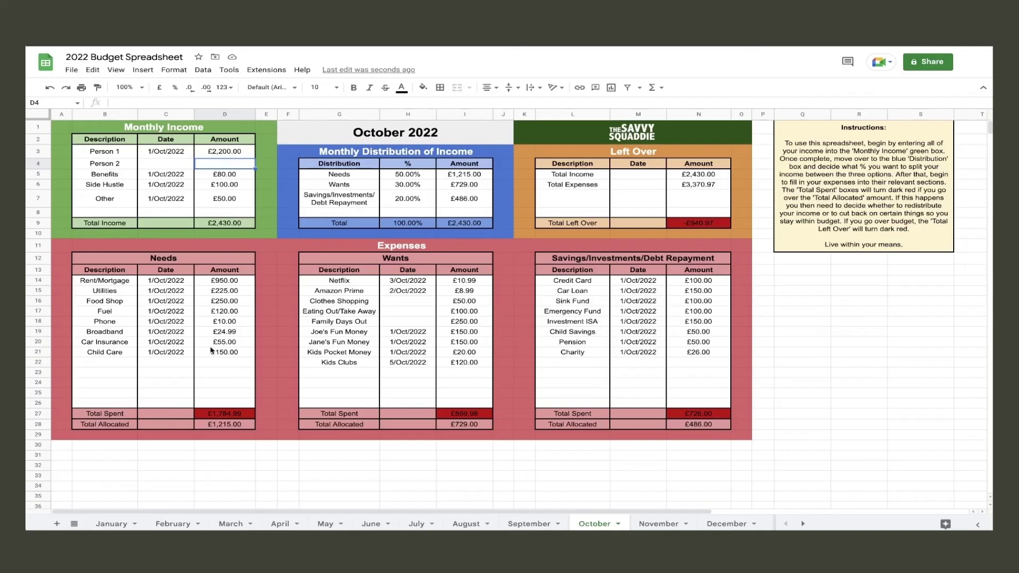
Step: Delete the Child Care expense from the Needs table
drag(102, 357, 226, 358)
key(Delete)
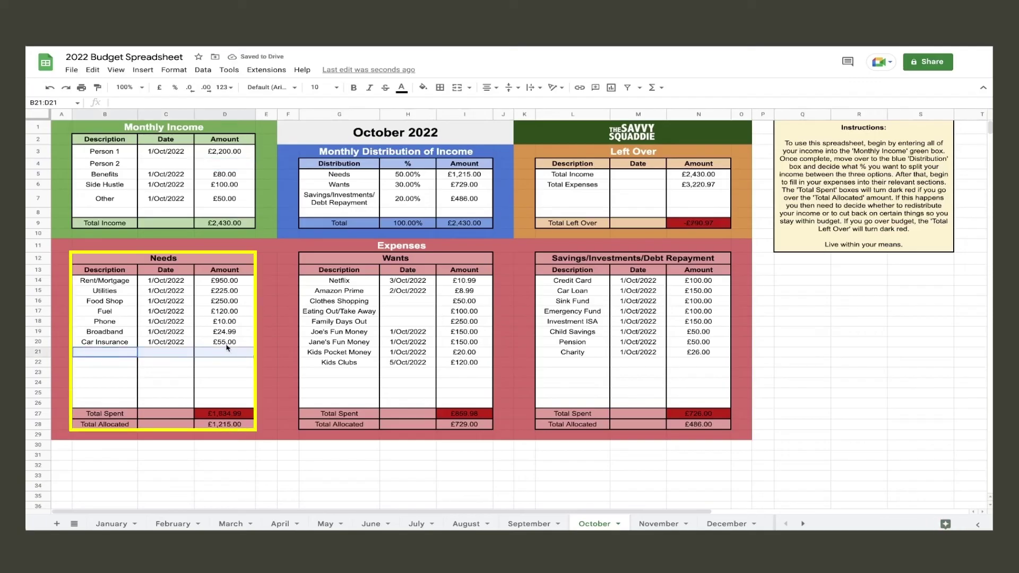
click(227, 340)
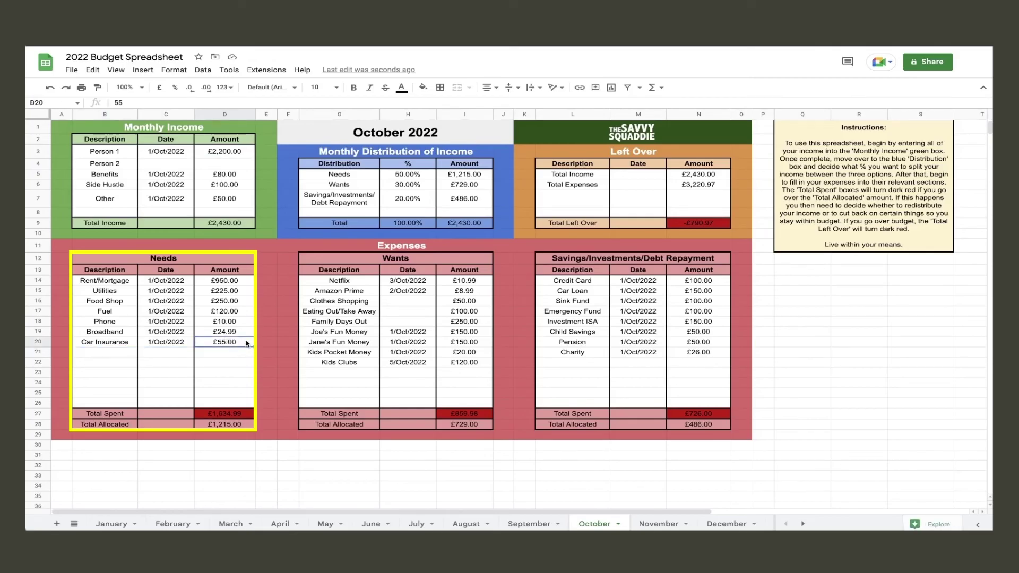
click(247, 335)
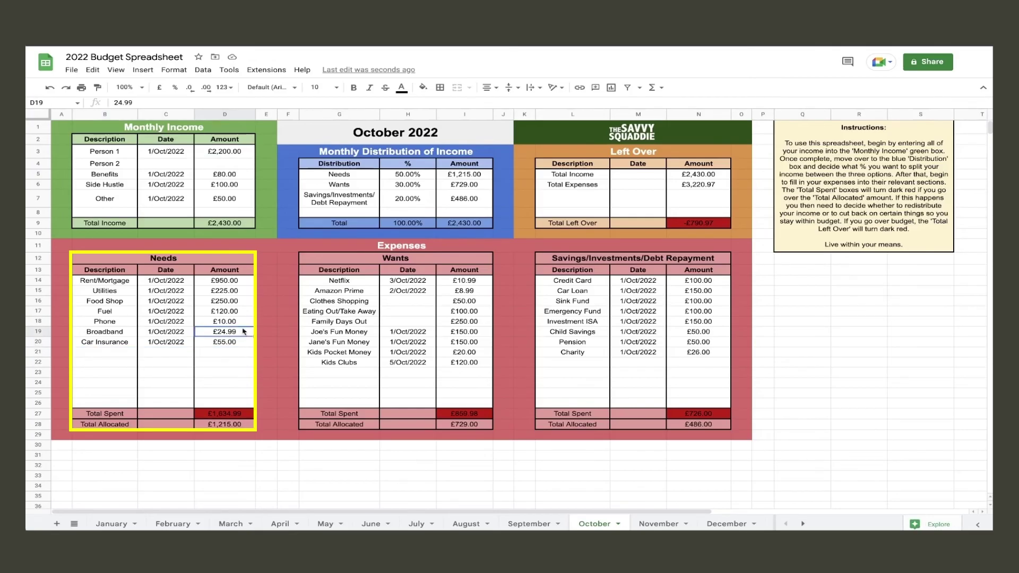
click(245, 325)
Step: Lower Fuel to £90 and Food Shop to £200
click(246, 313)
text(90)
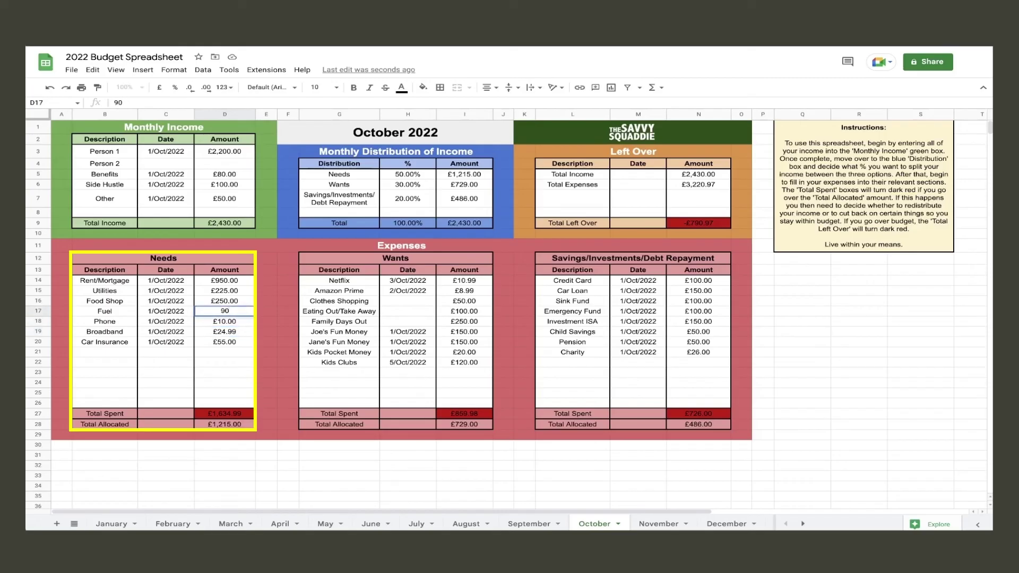
click(224, 301)
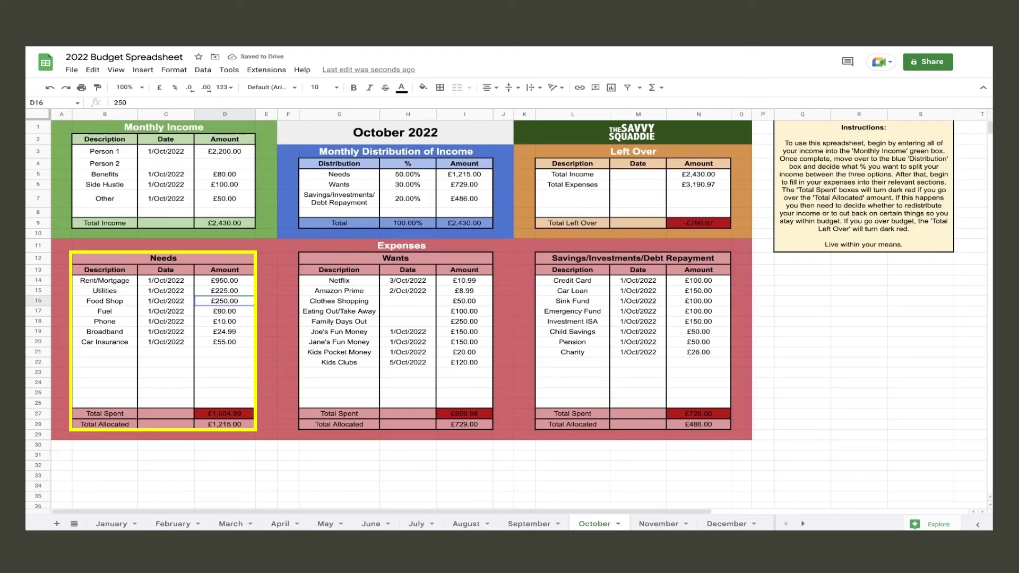
text(200)
click(224, 290)
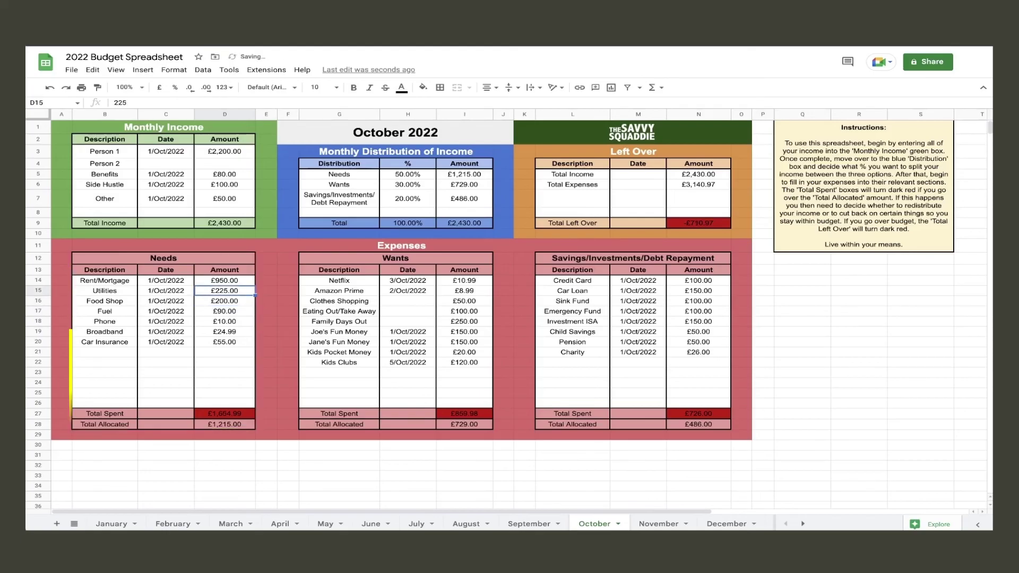
click(225, 280)
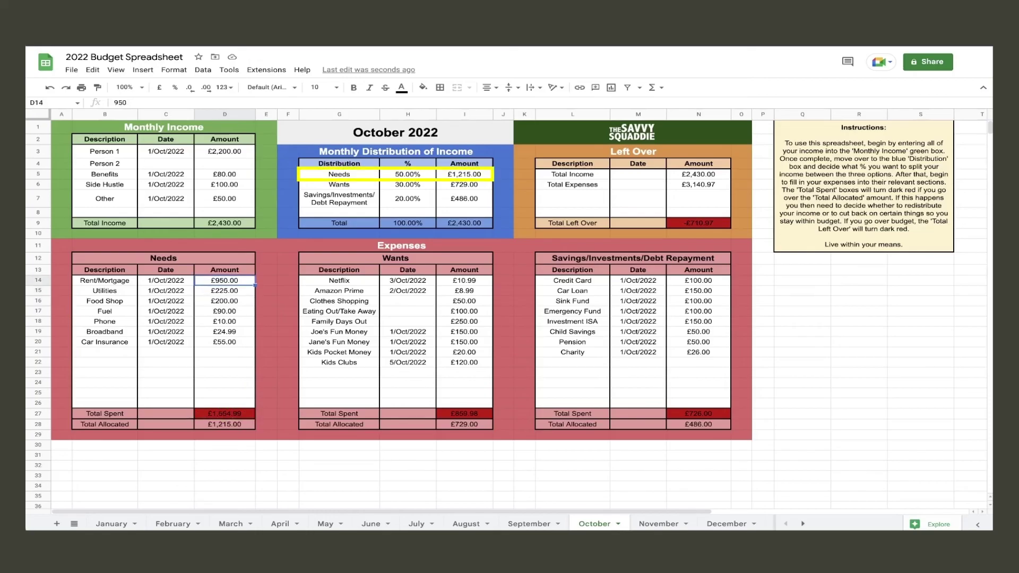
Step: Enter Needs 65%, Savings 10% and Wants 25% in the Distribution table
click(412, 176)
text(60)
key(Return)
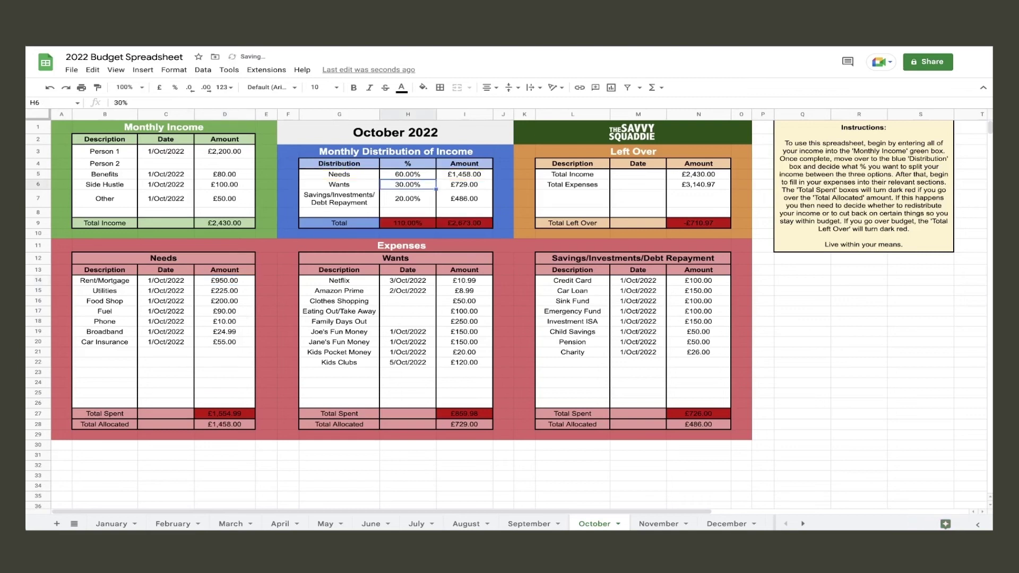
click(408, 174)
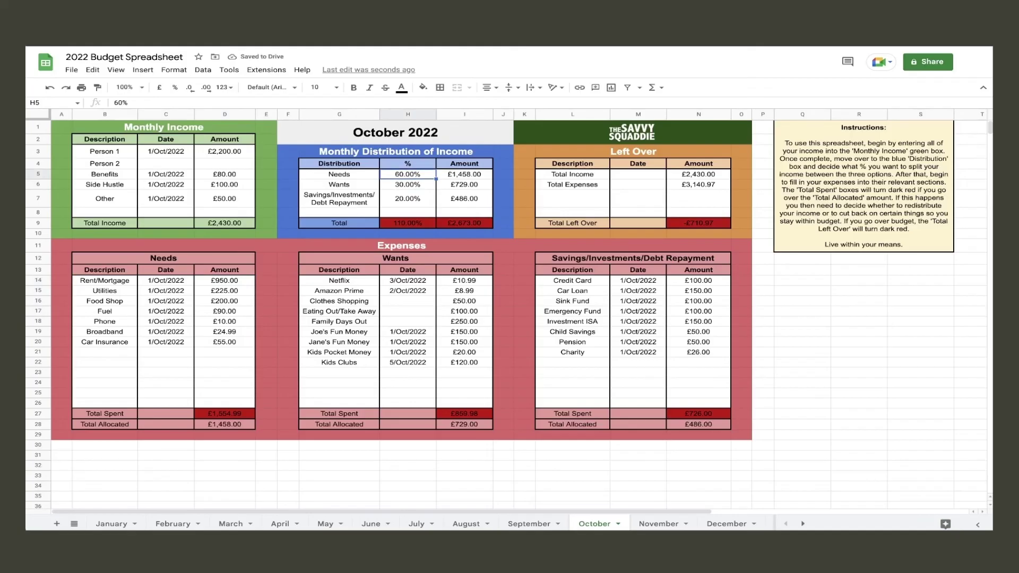
text(65)
key(Return)
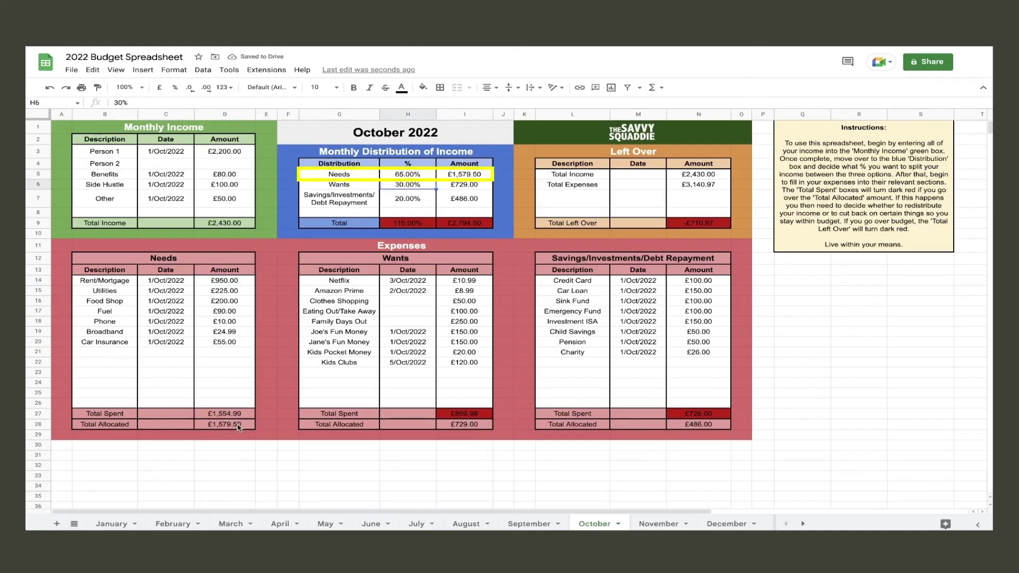
click(423, 191)
text(10)
key(Up)
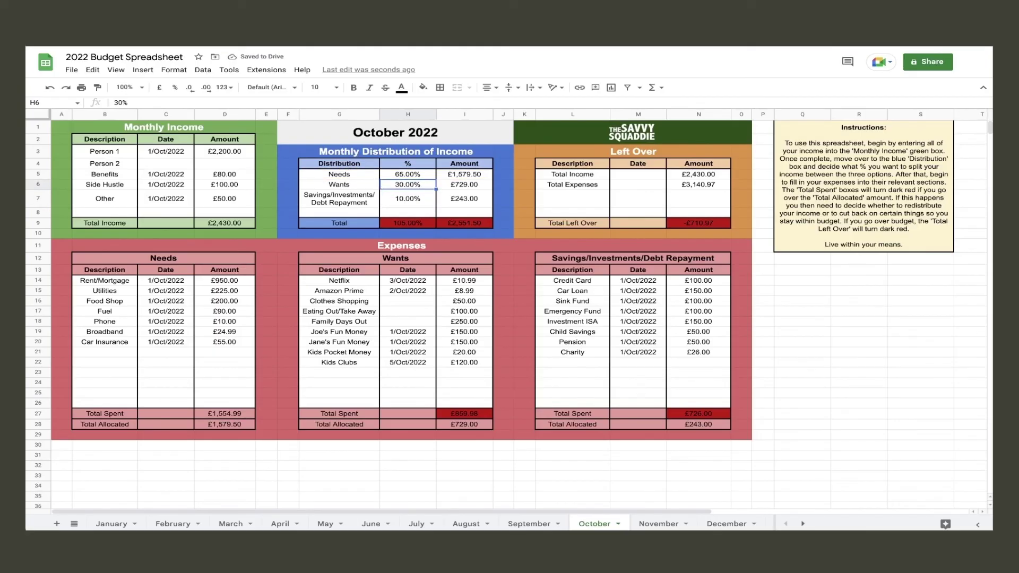
text(25)
key(Return)
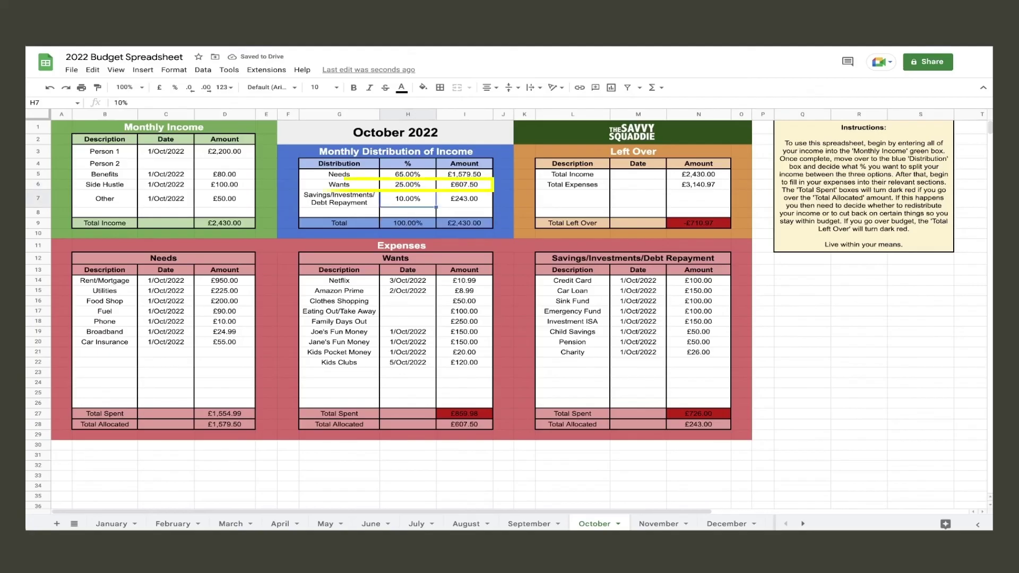
Step: Cut Wants amounts: Family Days Out £100, Eating Out/Take Away £50, both Fun Money entries £75
click(460, 321)
text(100)
key(Return)
click(465, 311)
text(50)
click(408, 311)
click(464, 332)
text(75)
key(Return)
text(75)
key(Return)
key(Return)
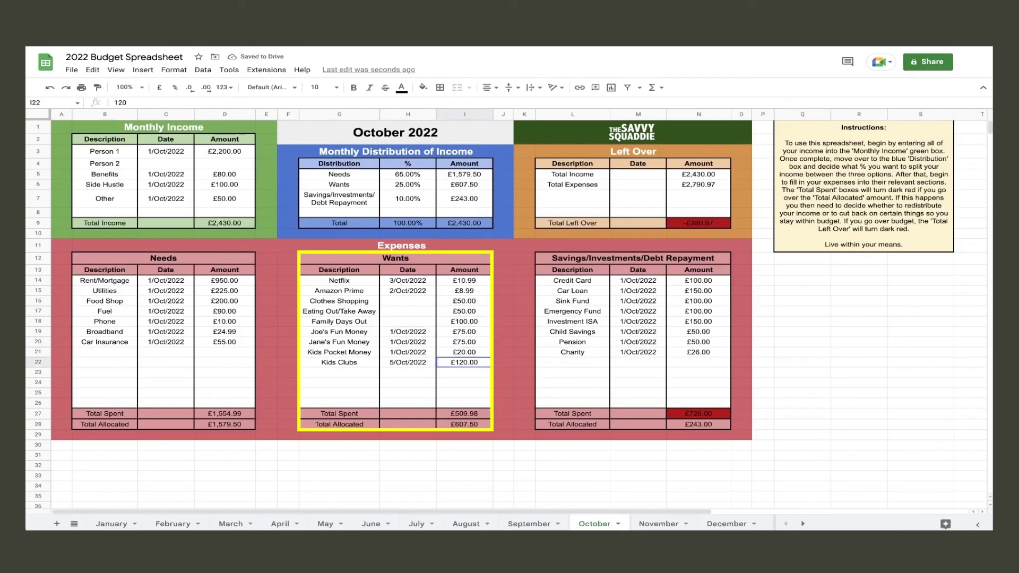
click(463, 373)
Step: Set Savings to 15% and delete the Clothes Shopping expense
click(408, 199)
text(15)
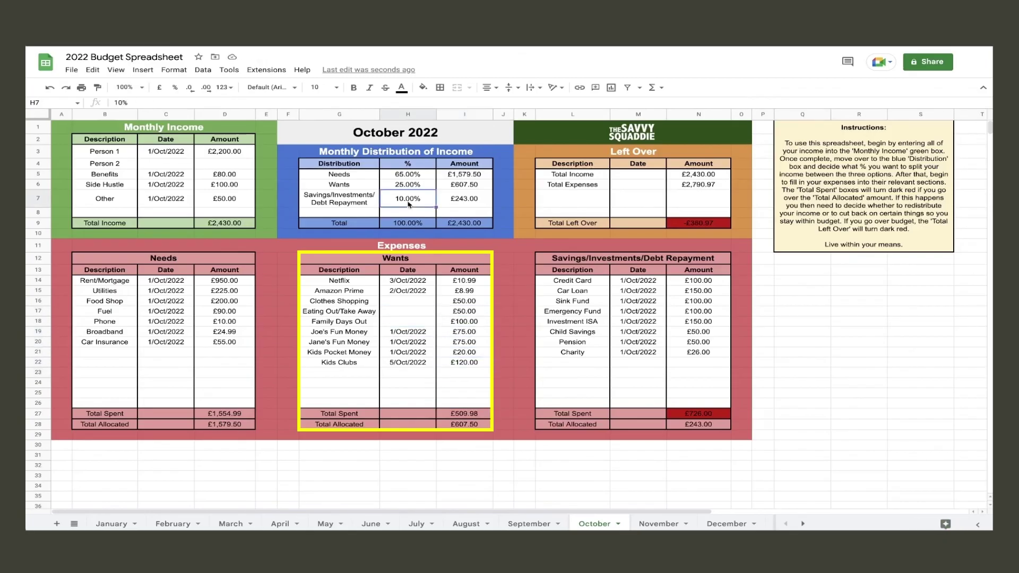
key(ctrl+Return)
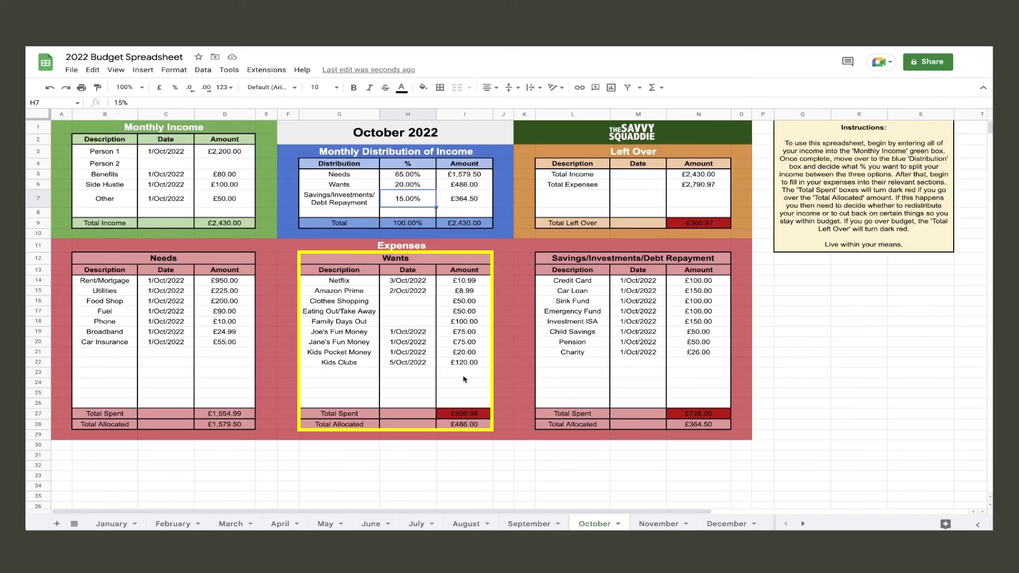
drag(369, 307, 466, 306)
key(Delete)
click(472, 373)
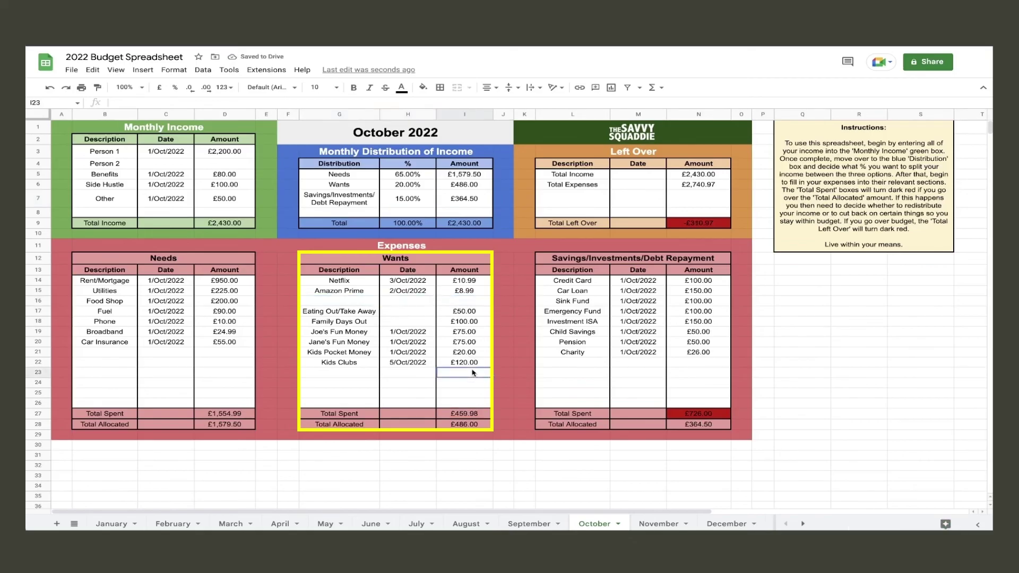
click(712, 383)
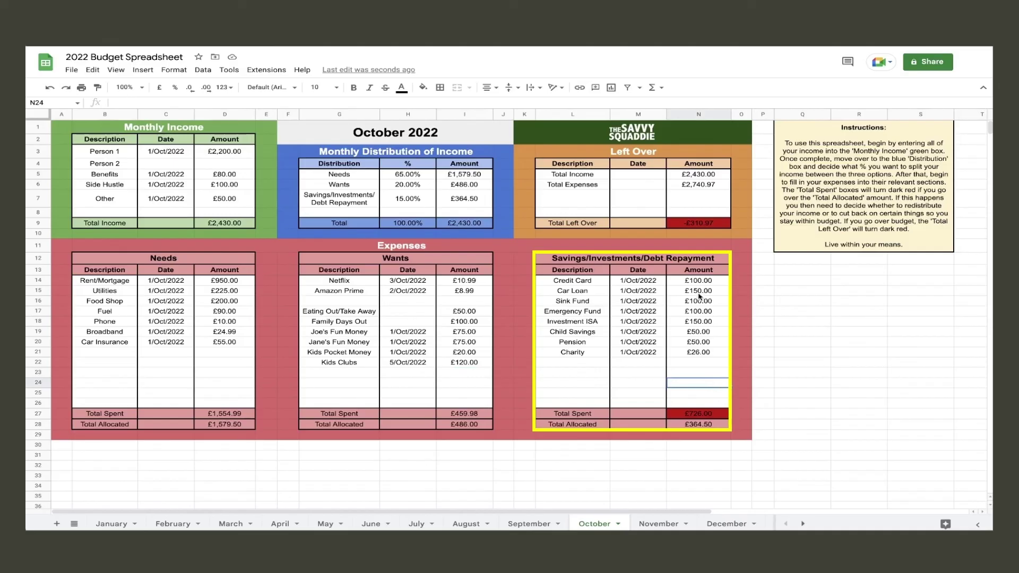
Step: Delete the Charity and Child Savings entries from the Savings table
drag(574, 353, 694, 352)
key(Delete)
click(700, 366)
drag(588, 334, 690, 333)
key(Delete)
click(687, 354)
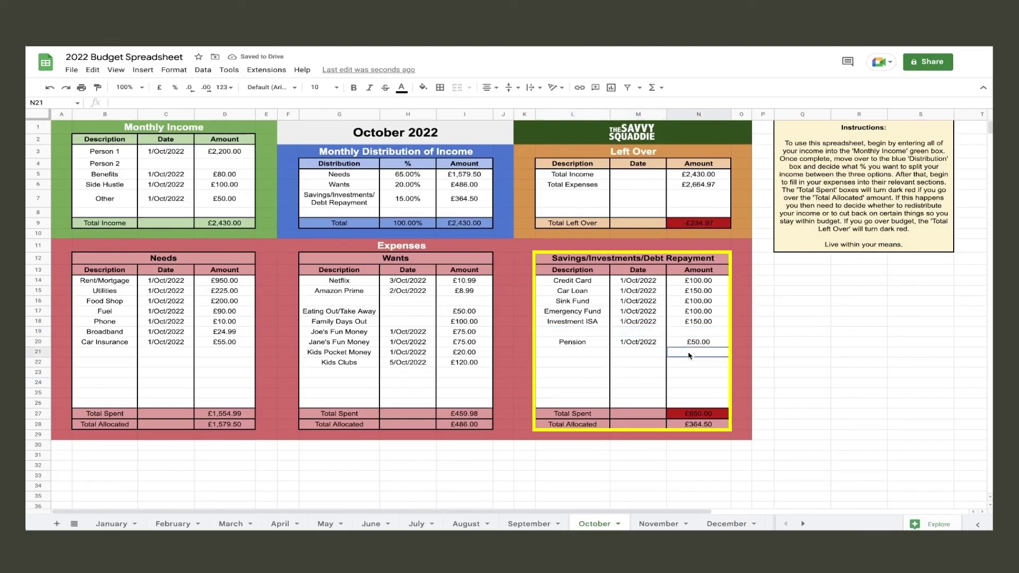
Step: Set Sink Fund, Emergency Fund, Credit Card and Investment ISA to £50 each
click(699, 311)
text(50)
key(Up)
text(50)
key(Up)
key(Up)
text(50)
click(698, 322)
text(50)
key(Return)
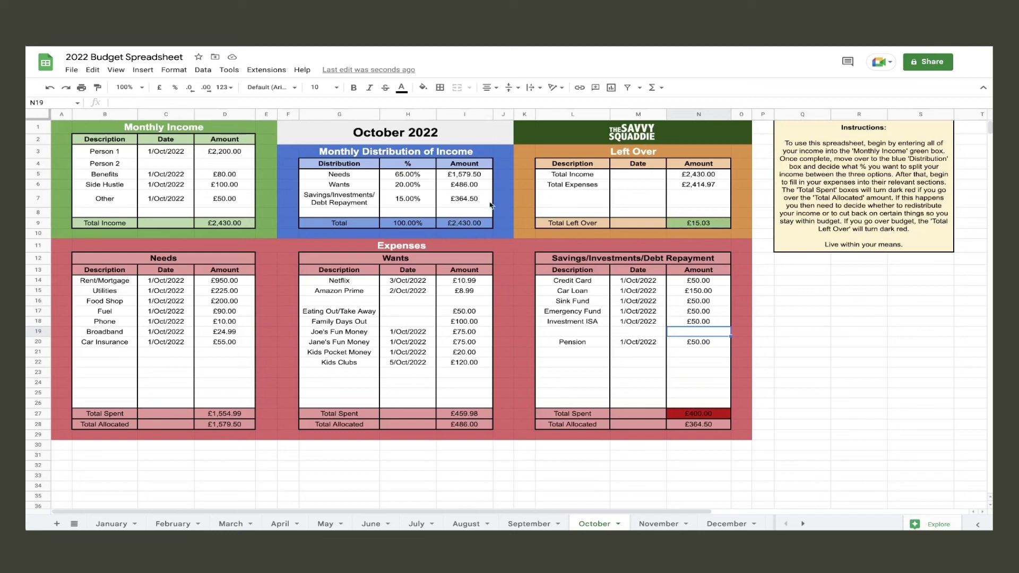
Step: Set Wants to 19% and Savings to 16%
click(408, 184)
text(18)
click(378, 187)
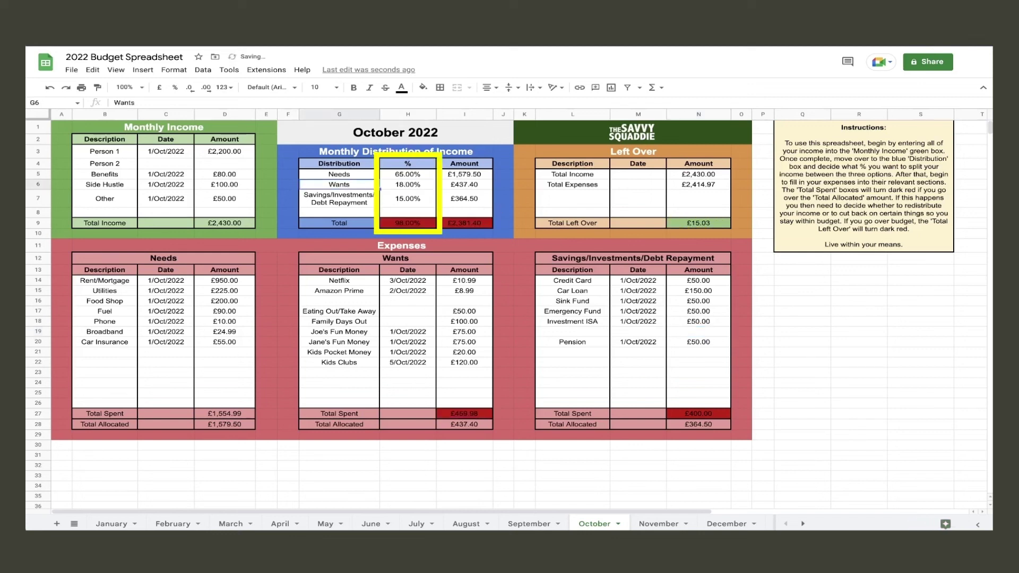
click(408, 184)
text(19)
click(408, 196)
text(16)
key(Return)
Step: Set Needs to 64% and Savings to 17%, then check Total Left Over
click(408, 174)
text(64)
key(Return)
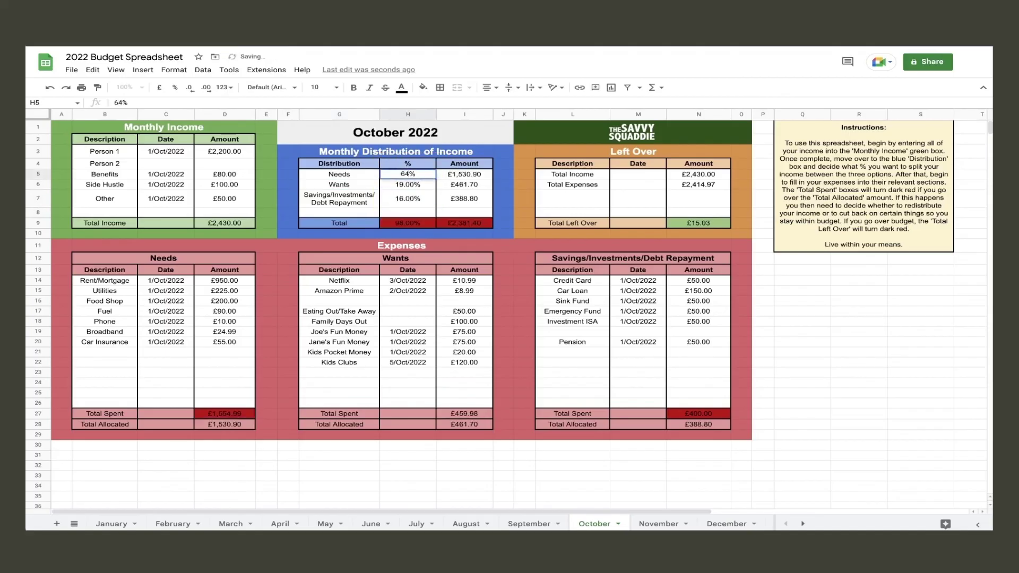
click(408, 198)
text(17)
key(Return)
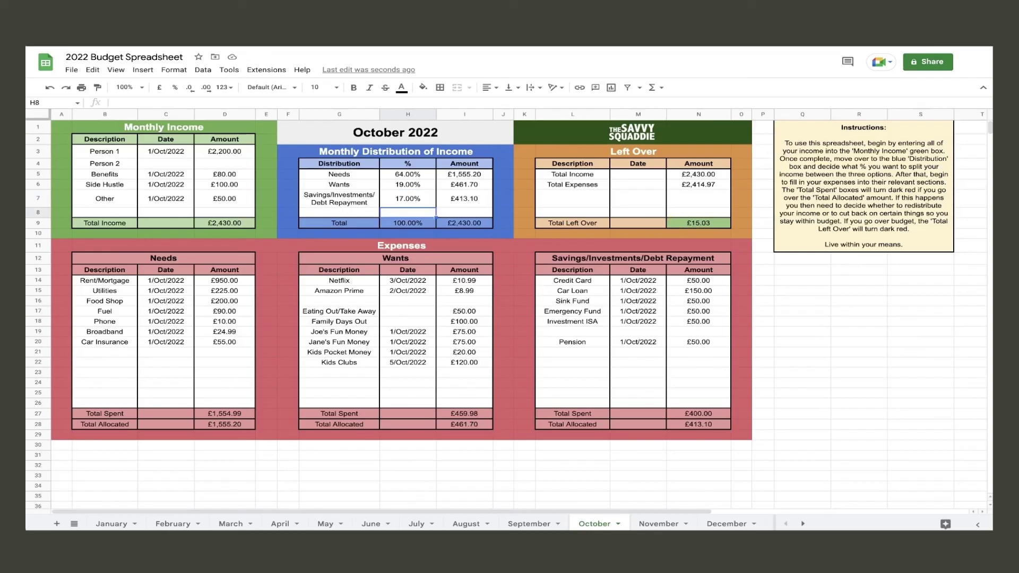
click(708, 224)
click(792, 262)
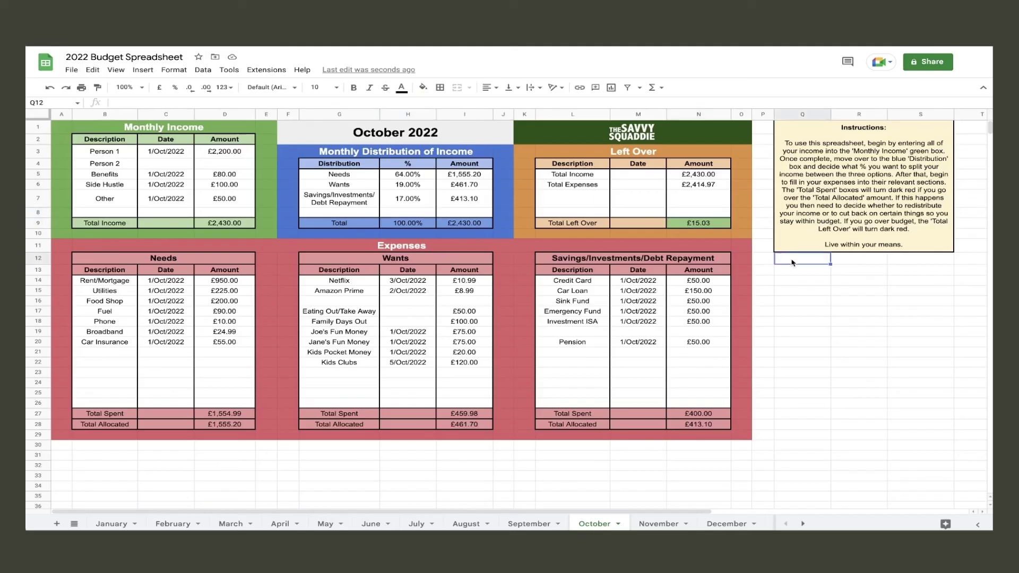